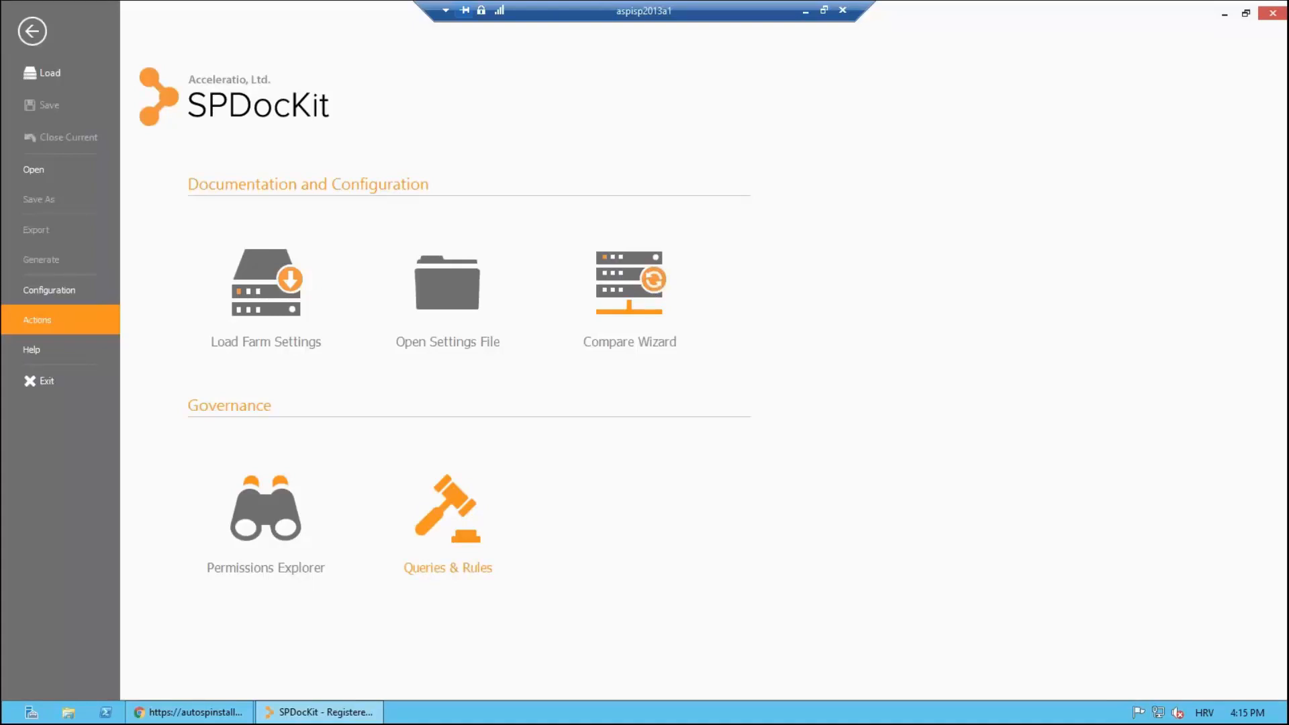
Step: Load the newest Change History snapshot and view its Farm Topology diagram
{"action": "left_click", "coordinate": [40, 33]}
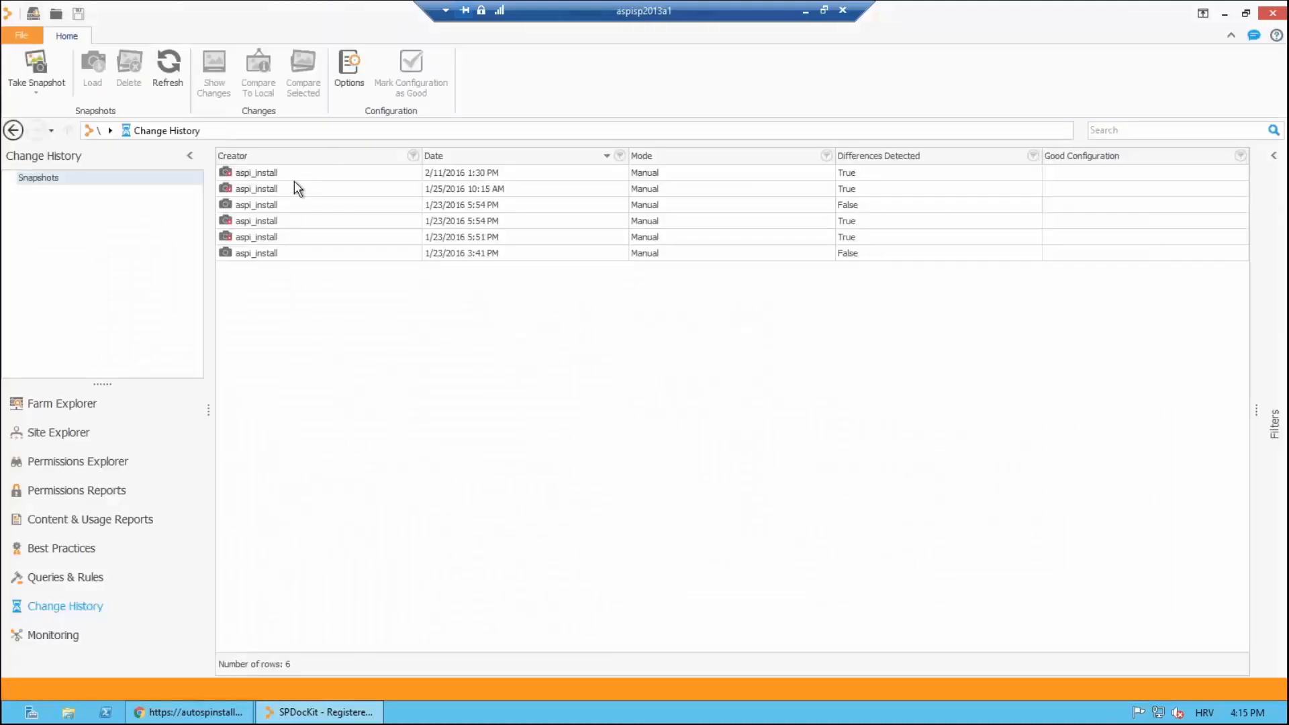
{"action": "double_click", "coordinate": [278, 172]}
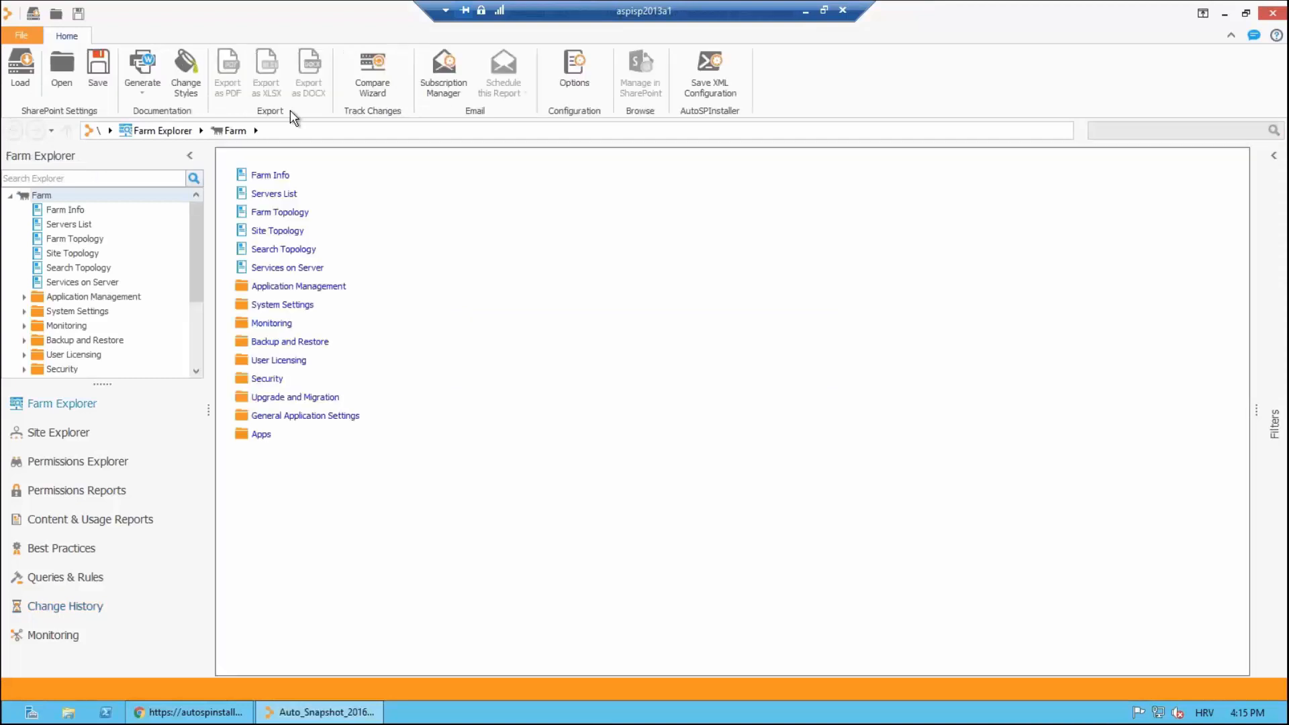
{"action": "left_click", "coordinate": [86, 240]}
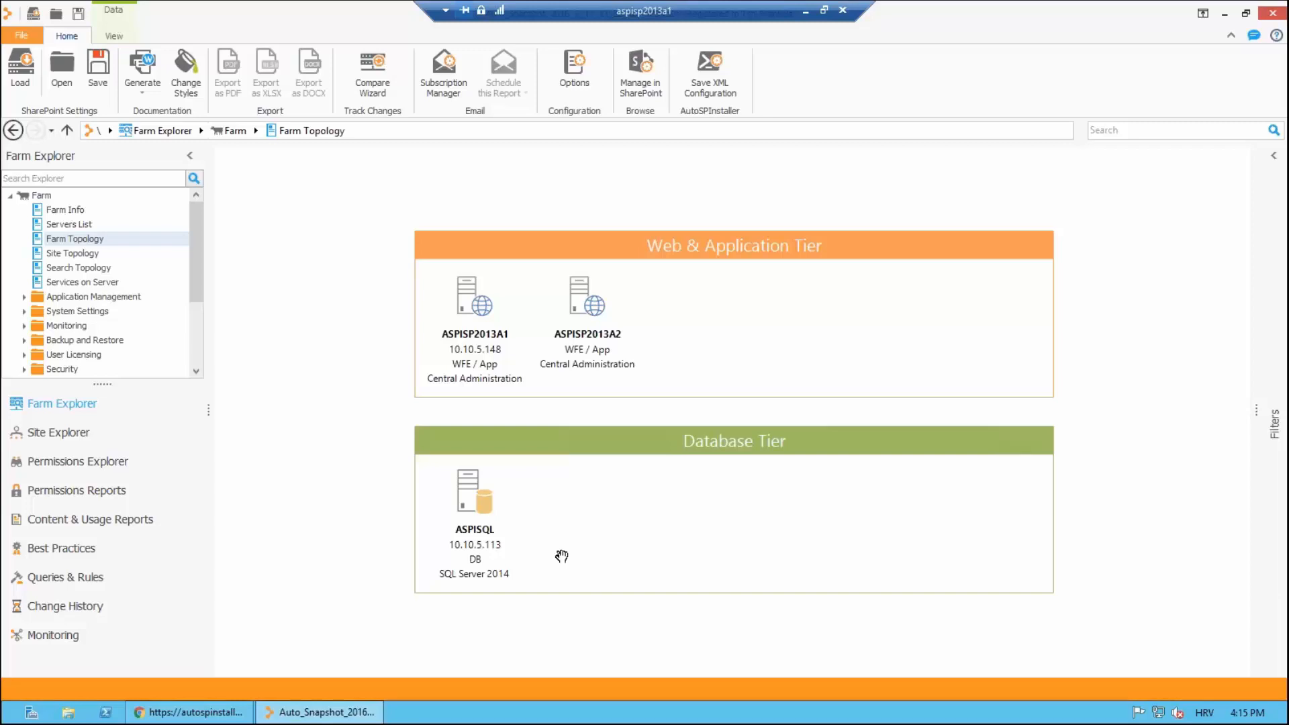
Step: Launch the Save XML Configuration wizard and advance past its intro page
{"action": "left_click", "coordinate": [705, 68]}
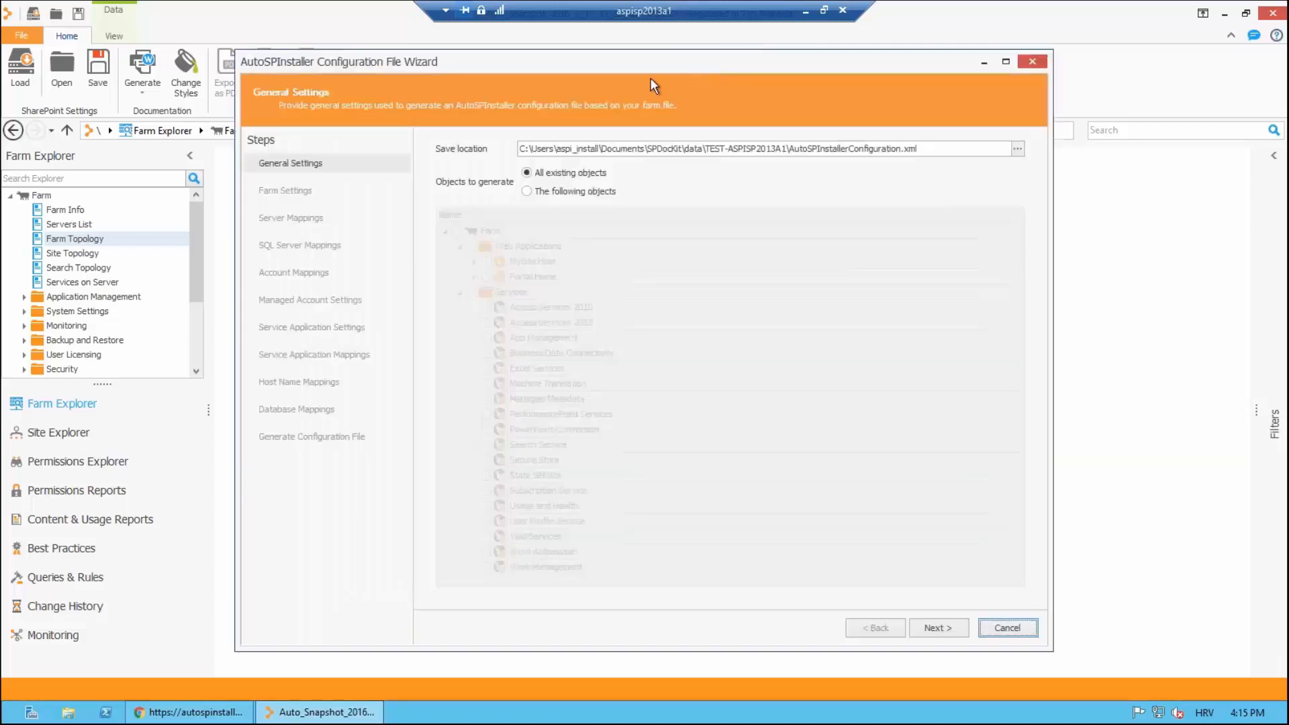
{"action": "left_click_drag", "start_coordinate": [651, 64], "coordinate": [679, 49]}
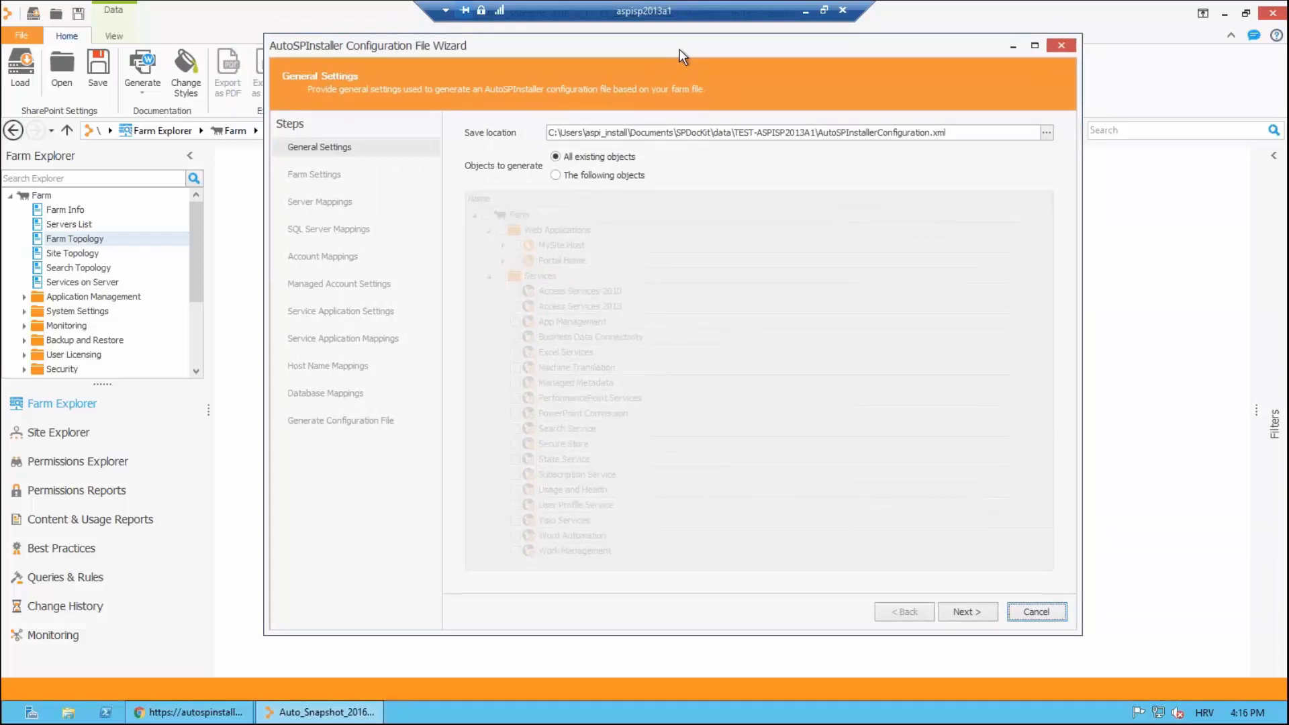
{"action": "left_click", "coordinate": [967, 613]}
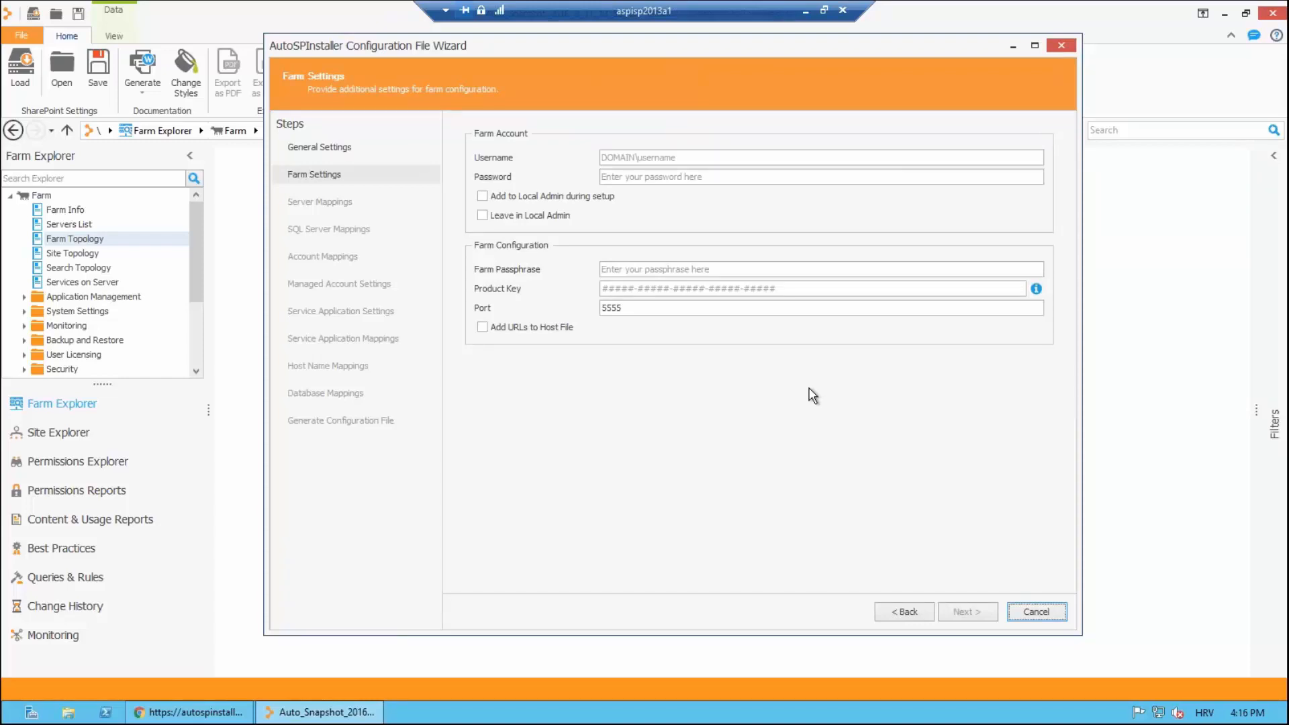
Step: Enter farm account test\aspi_install, its password, the farm passphrase and product key, then continue
{"action": "left_click", "coordinate": [614, 157]}
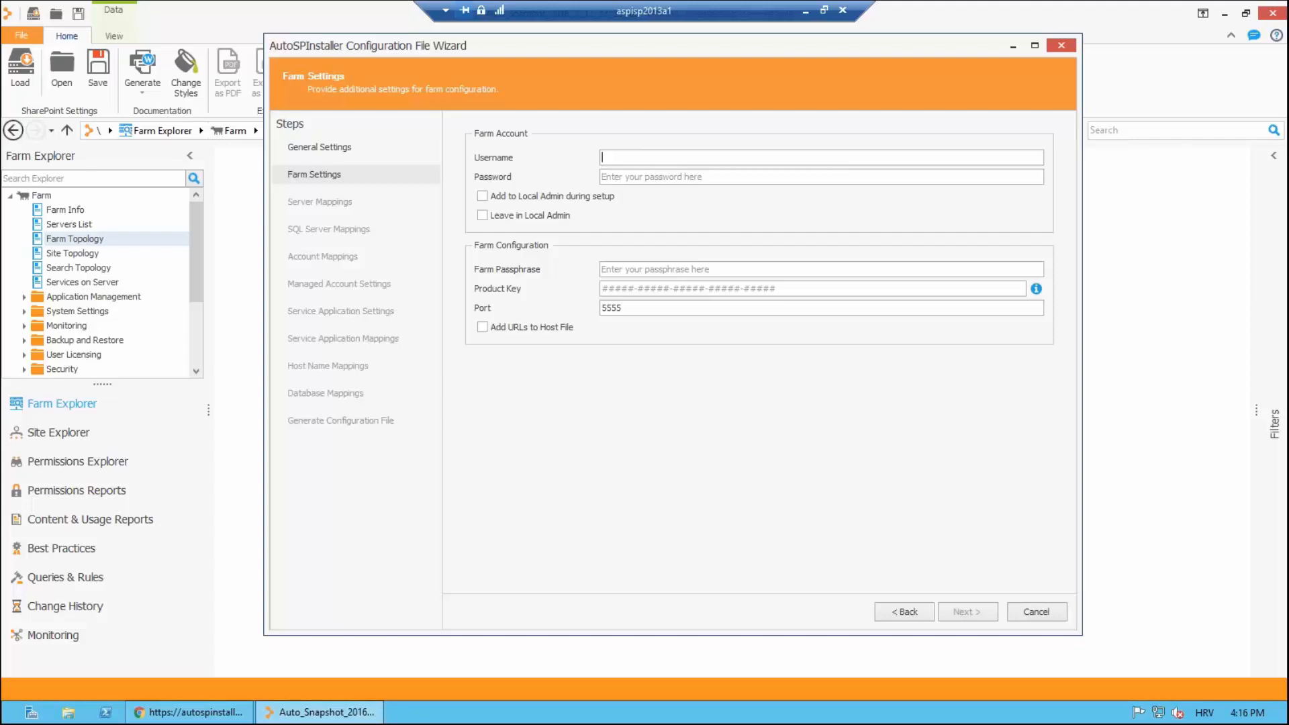
{"action": "type", "text": "test"}
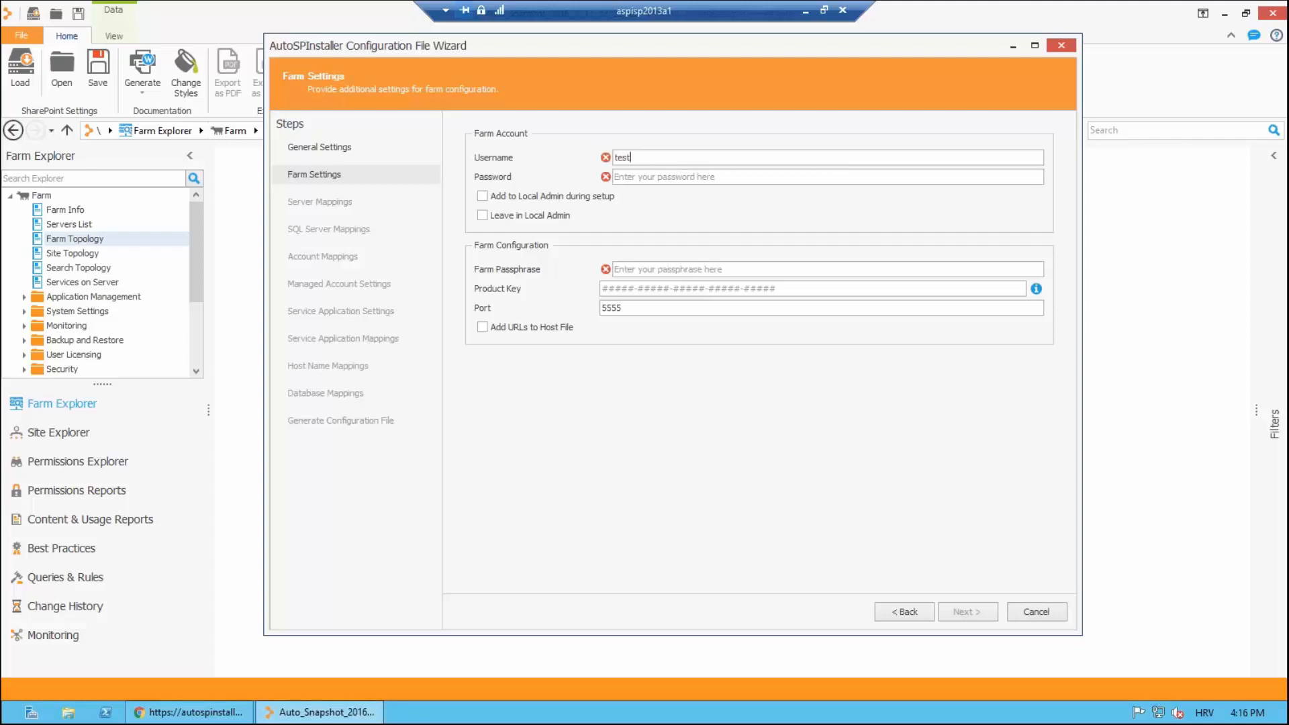
{"action": "type", "text": "\\aspi_install"}
{"action": "key", "text": "Tab"}
{"action": "type", "text": "Pass@word"}
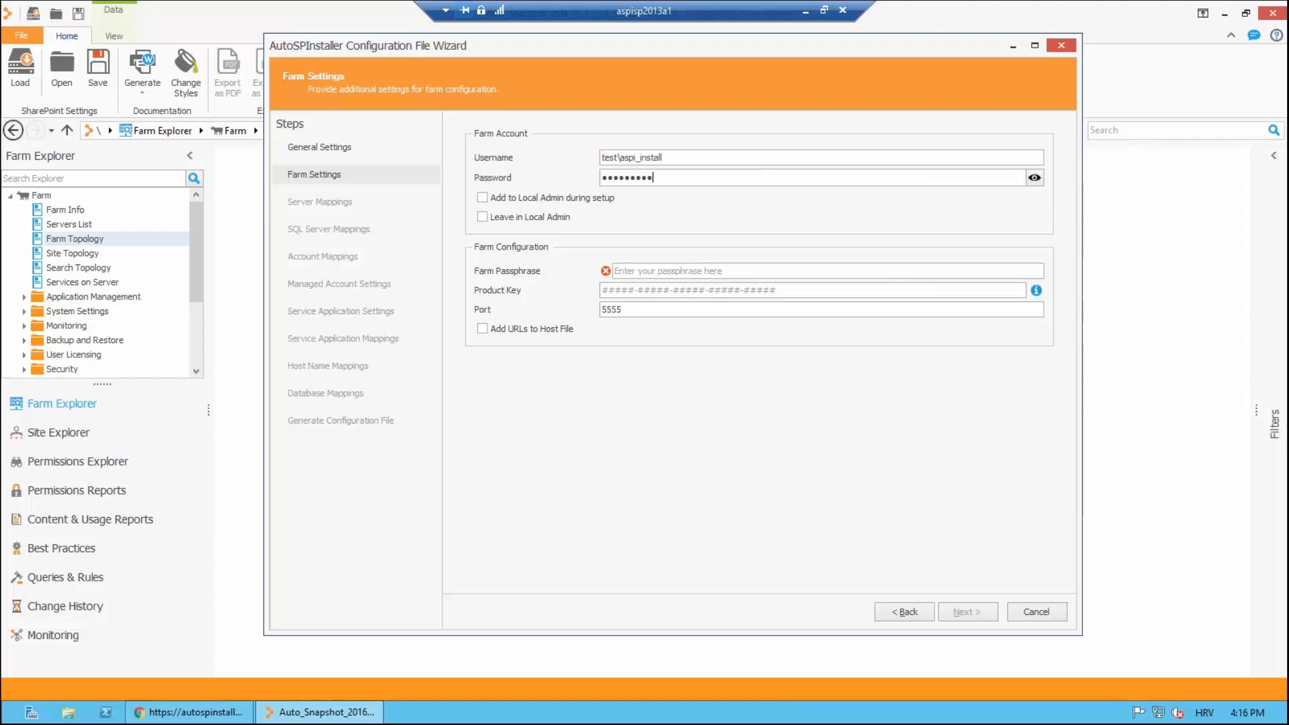
{"action": "type", "text": "1"}
{"action": "left_click", "coordinate": [643, 270]}
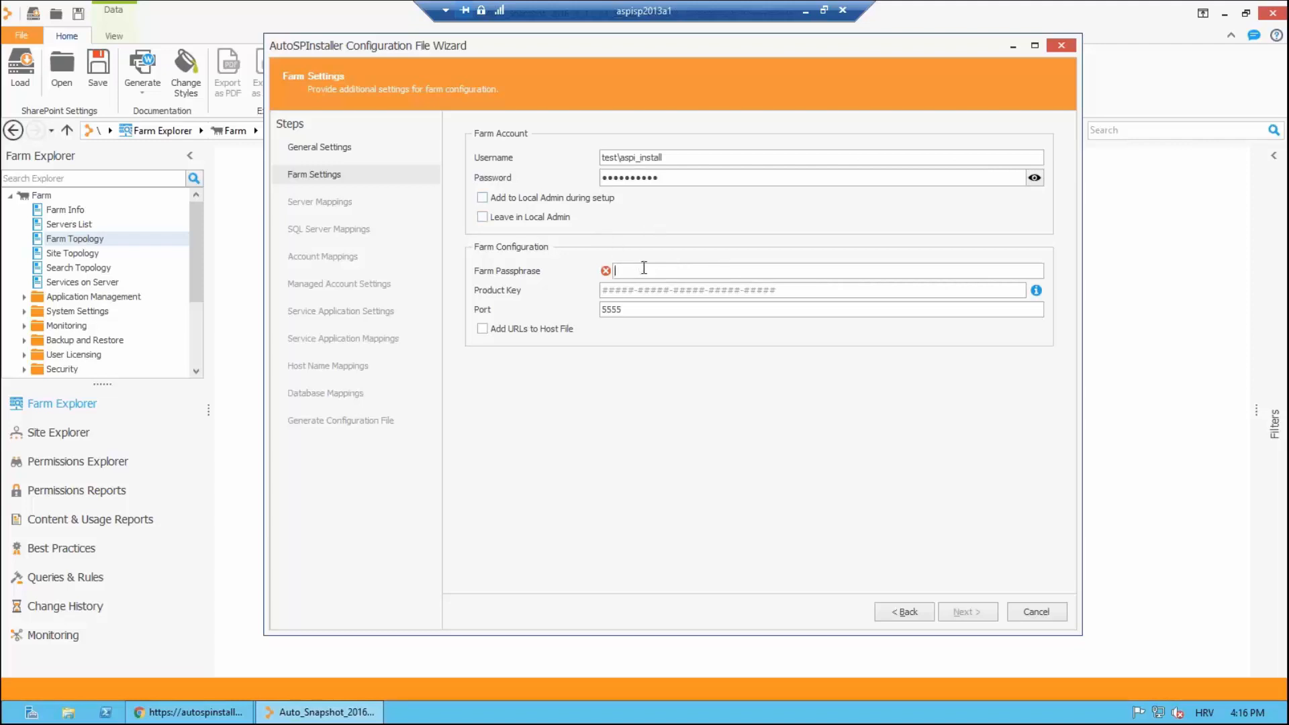
{"action": "type", "text": "Pass@word1"}
{"action": "key", "text": "Tab"}
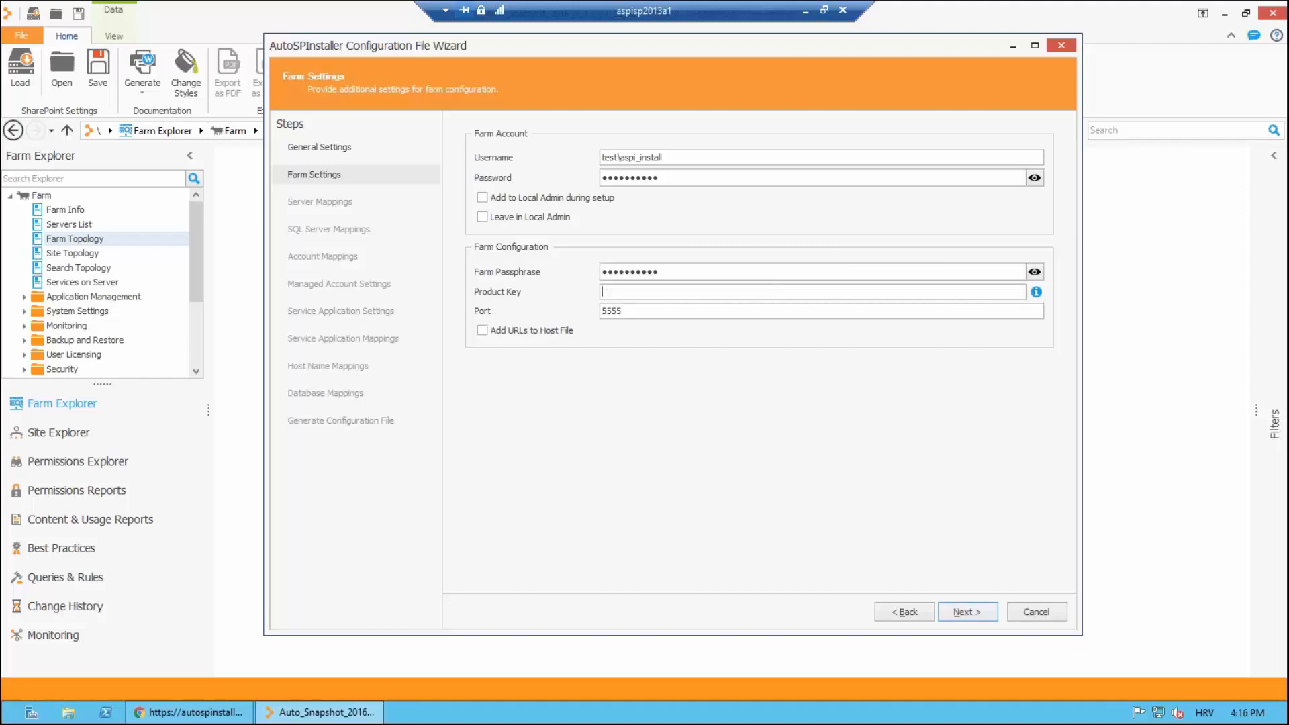
{"action": "type", "text": "ABCDE"}
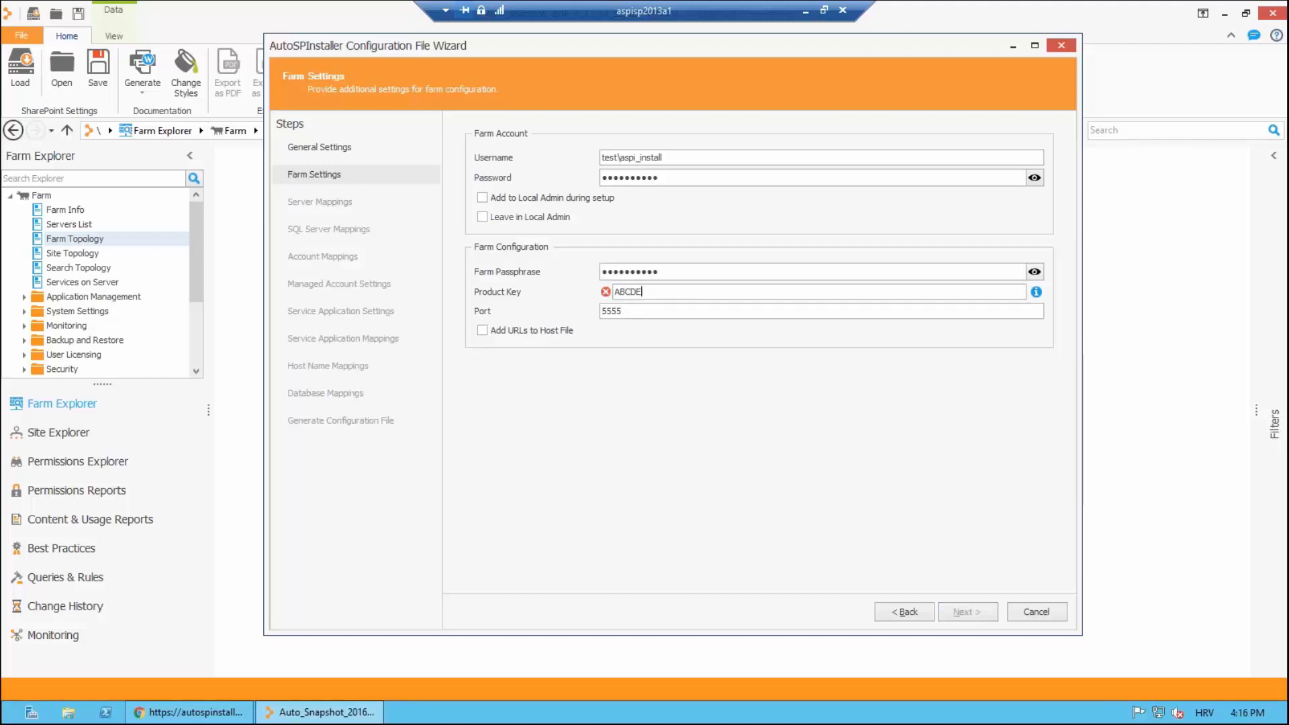
{"action": "type", "text": "-ABCDE-ABCDE-ABCDE"}
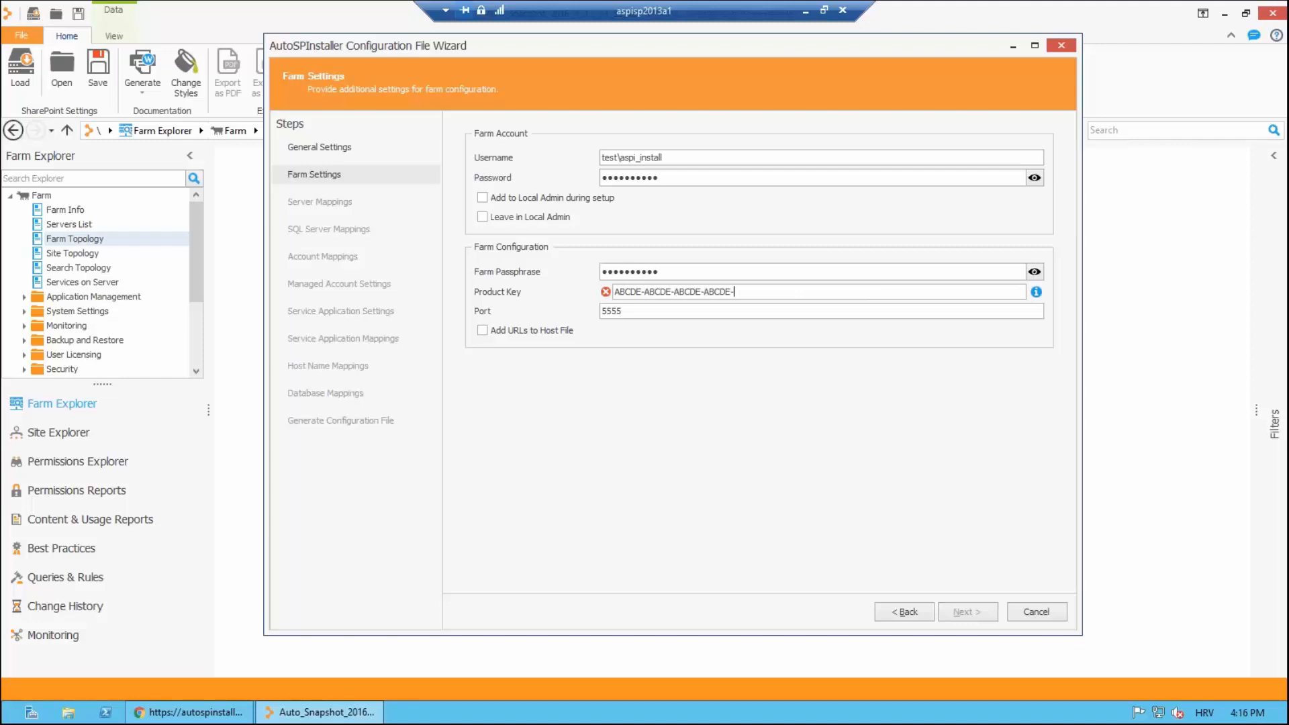
{"action": "type", "text": "-ABCDE"}
{"action": "key", "text": "Tab"}
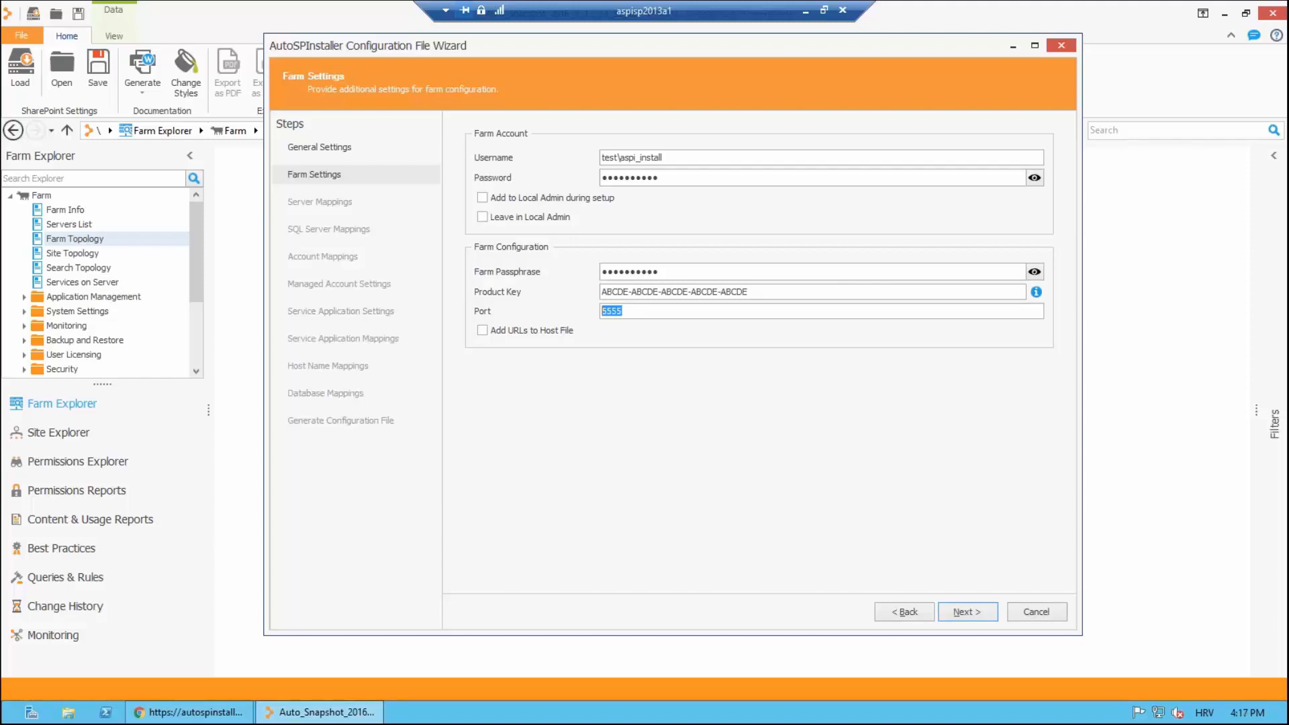
{"action": "left_click", "coordinate": [968, 612]}
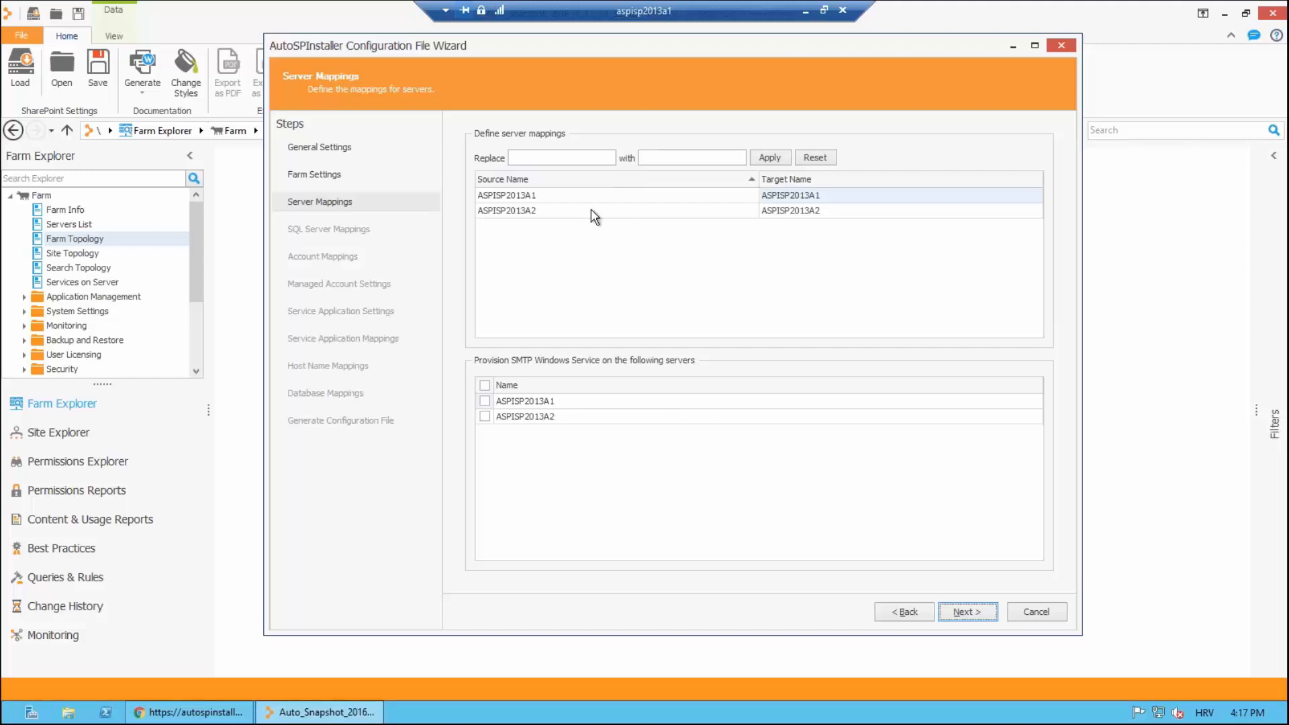
Step: Change the target names ASPISP2013A1 and ASPISP2013A2 to ASPISP2013B1 and ASPISP2013B2
{"action": "left_click", "coordinate": [572, 196]}
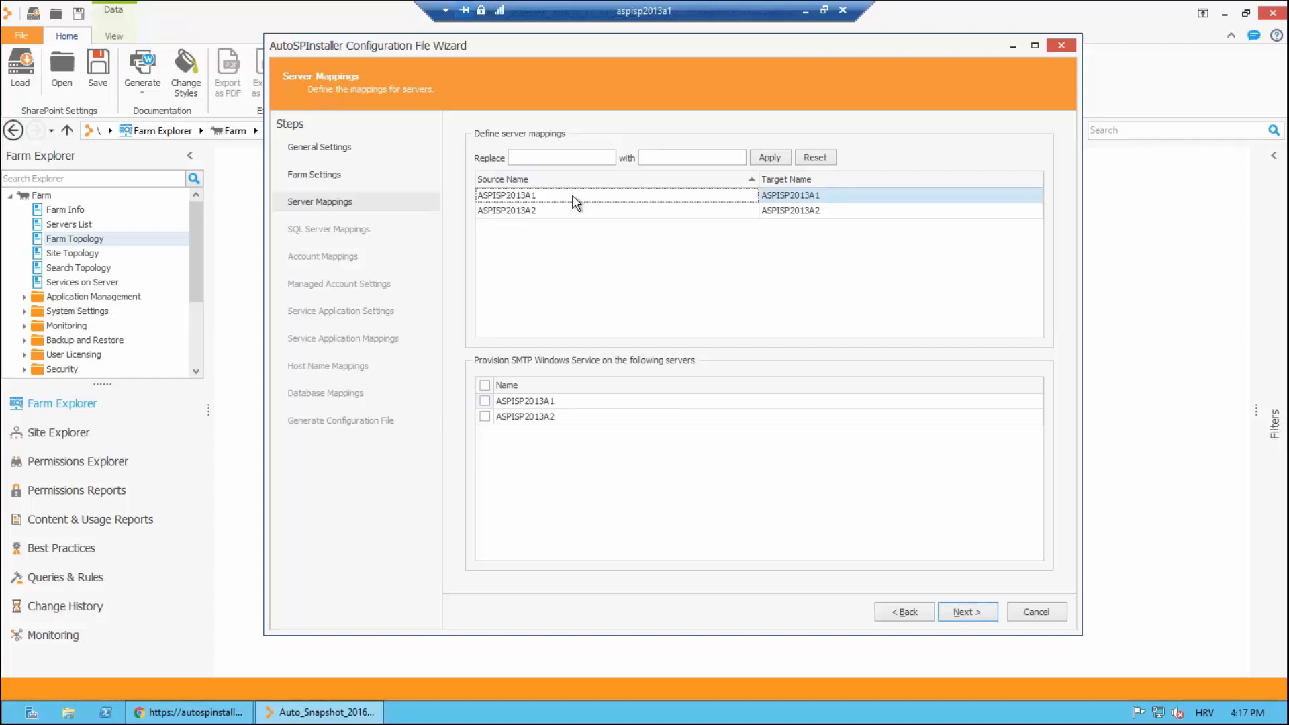
{"action": "left_click", "coordinate": [556, 215]}
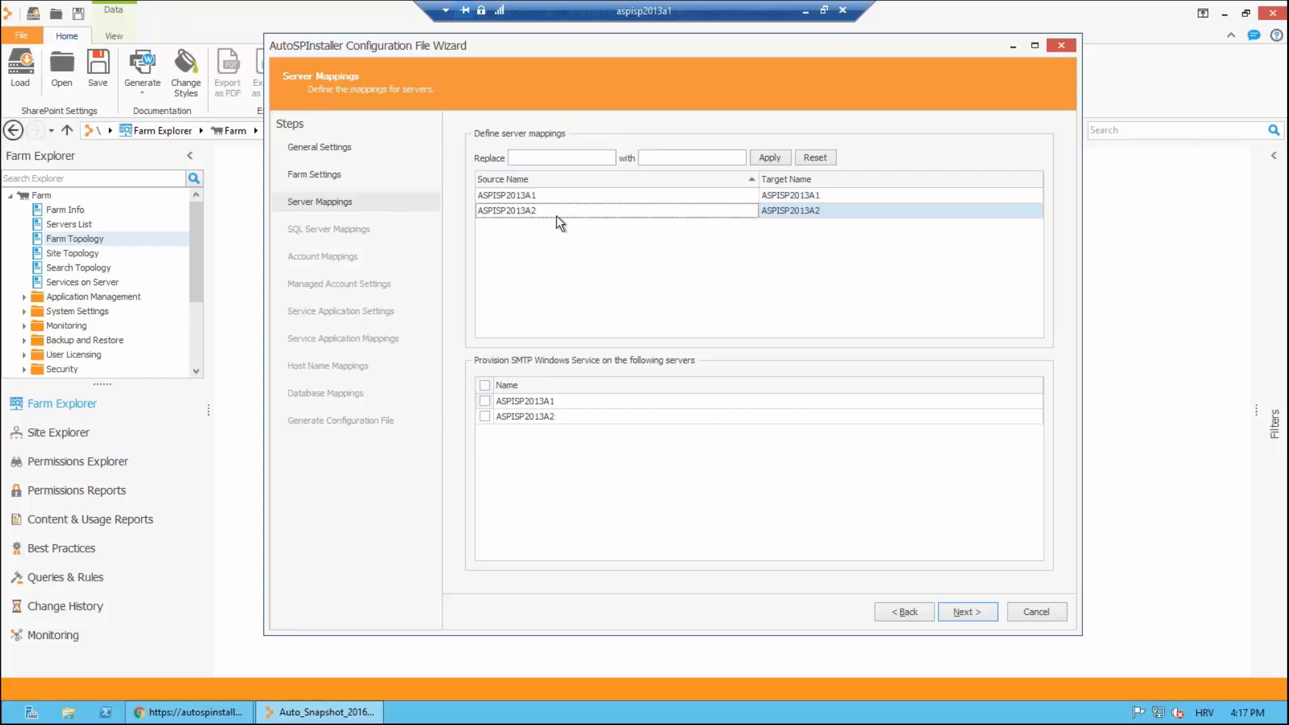
{"action": "left_click", "coordinate": [844, 196]}
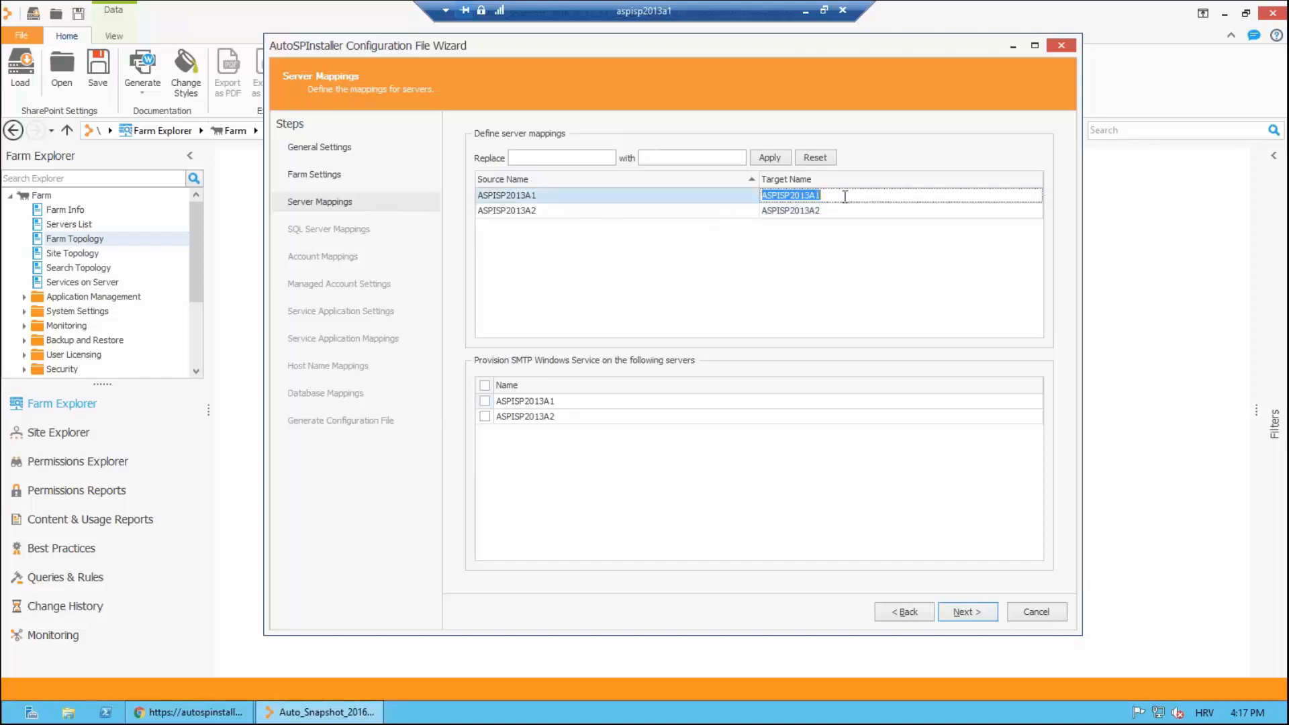
{"action": "key", "text": "Tab"}
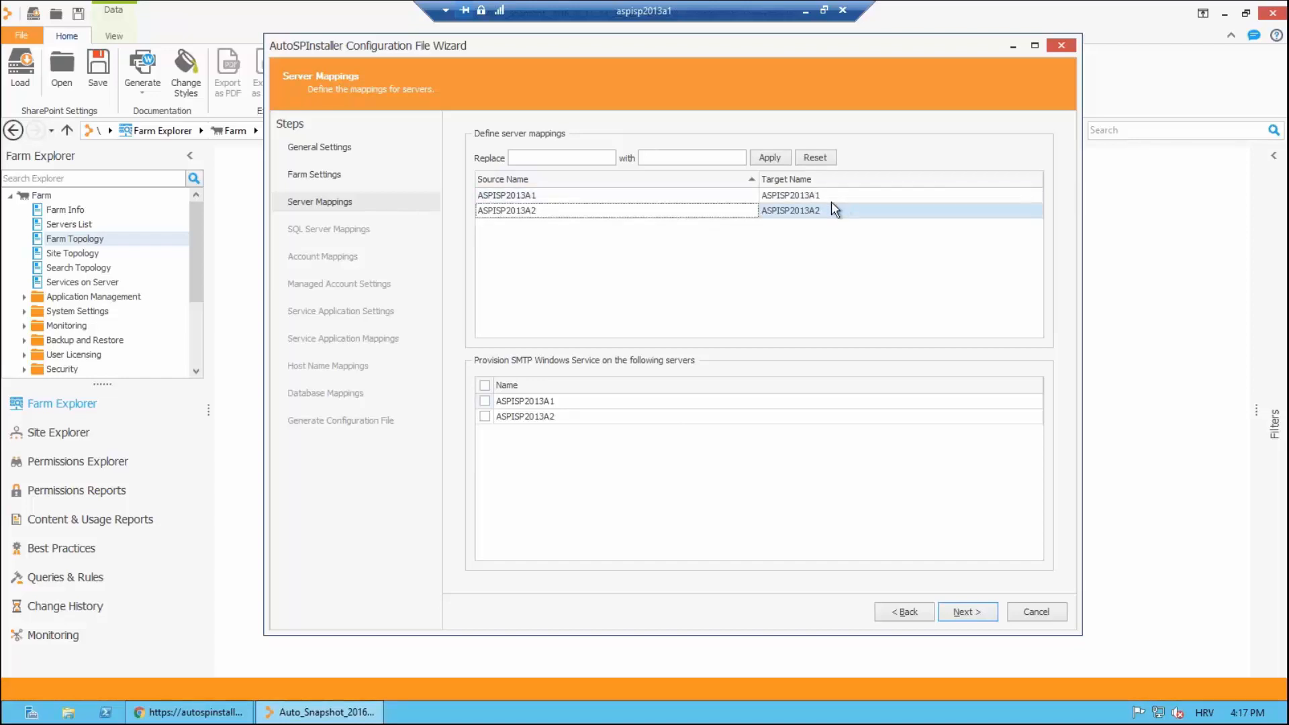
{"action": "left_click", "coordinate": [810, 195]}
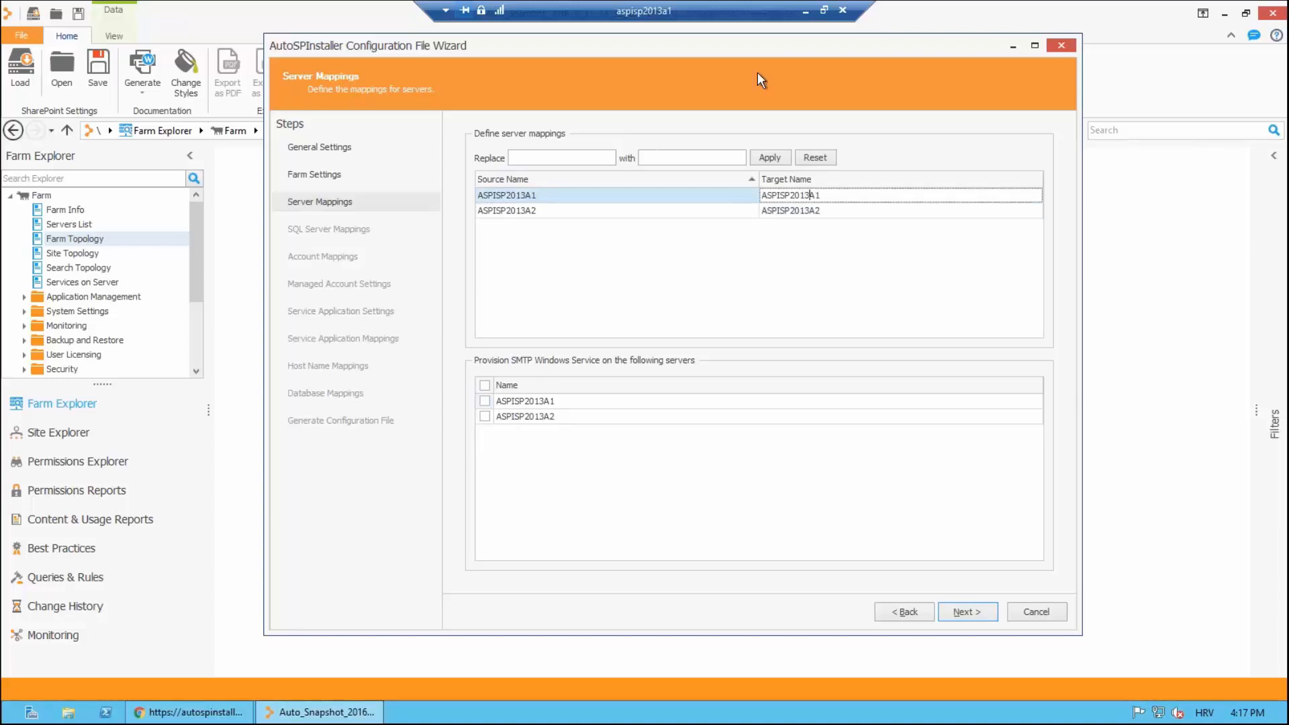
{"action": "type", "text": "B"}
{"action": "key", "text": "Delete"}
{"action": "left_click", "coordinate": [815, 210]}
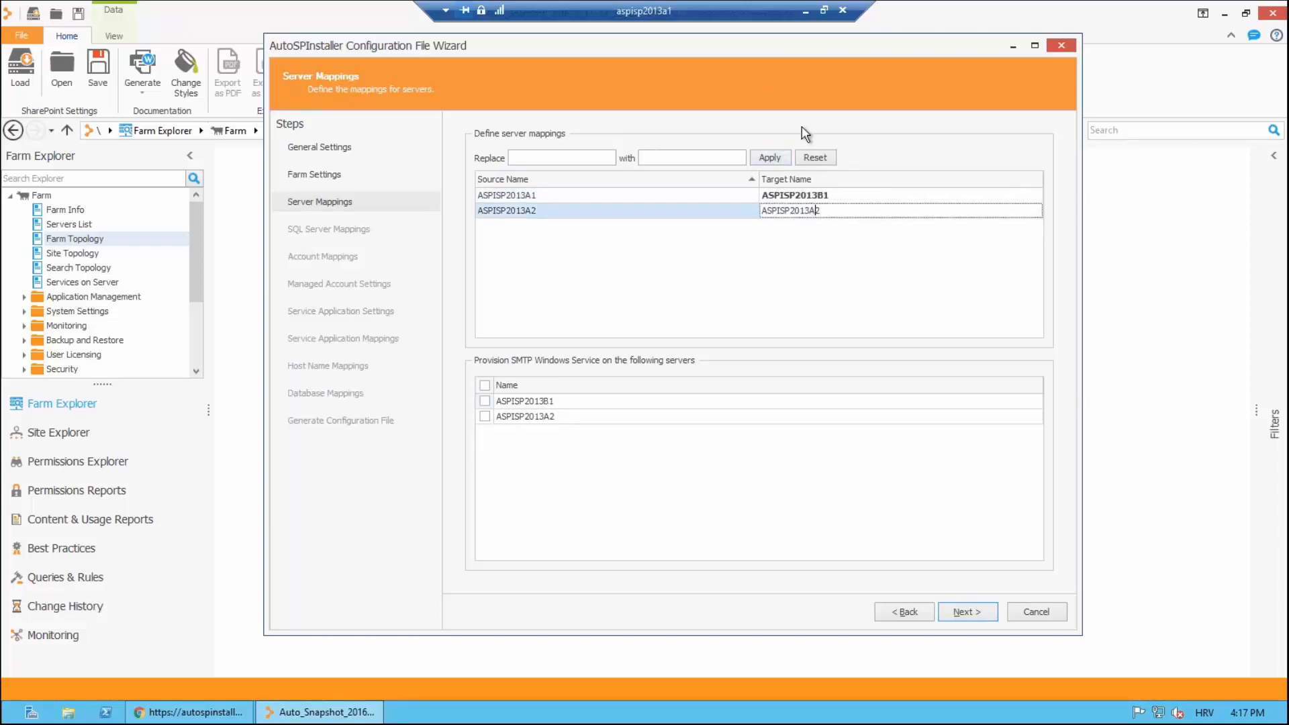
{"action": "type", "text": "B"}
{"action": "key", "text": "Delete"}
{"action": "left_click", "coordinate": [714, 255]}
Step: On SQL Server Mappings, edit the ASPISQL target name, then continue to Account Mappings
{"action": "left_click", "coordinate": [967, 612]}
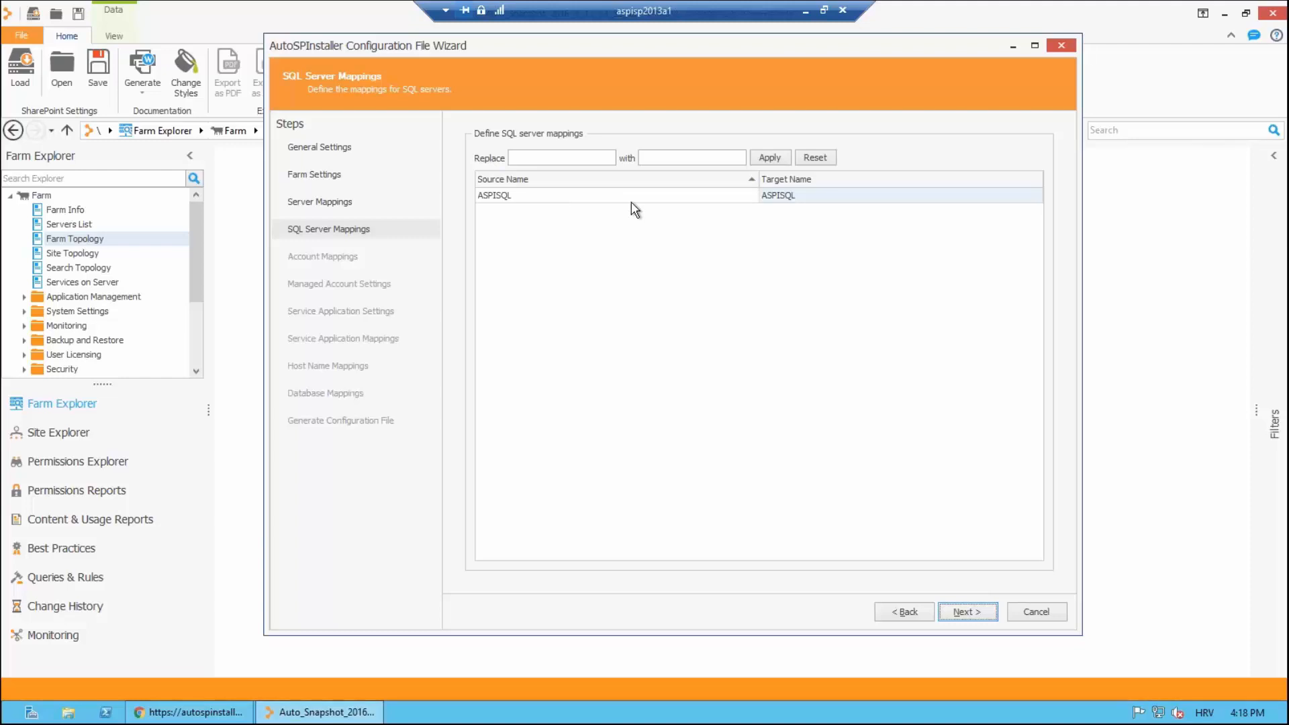
{"action": "left_click", "coordinate": [816, 196]}
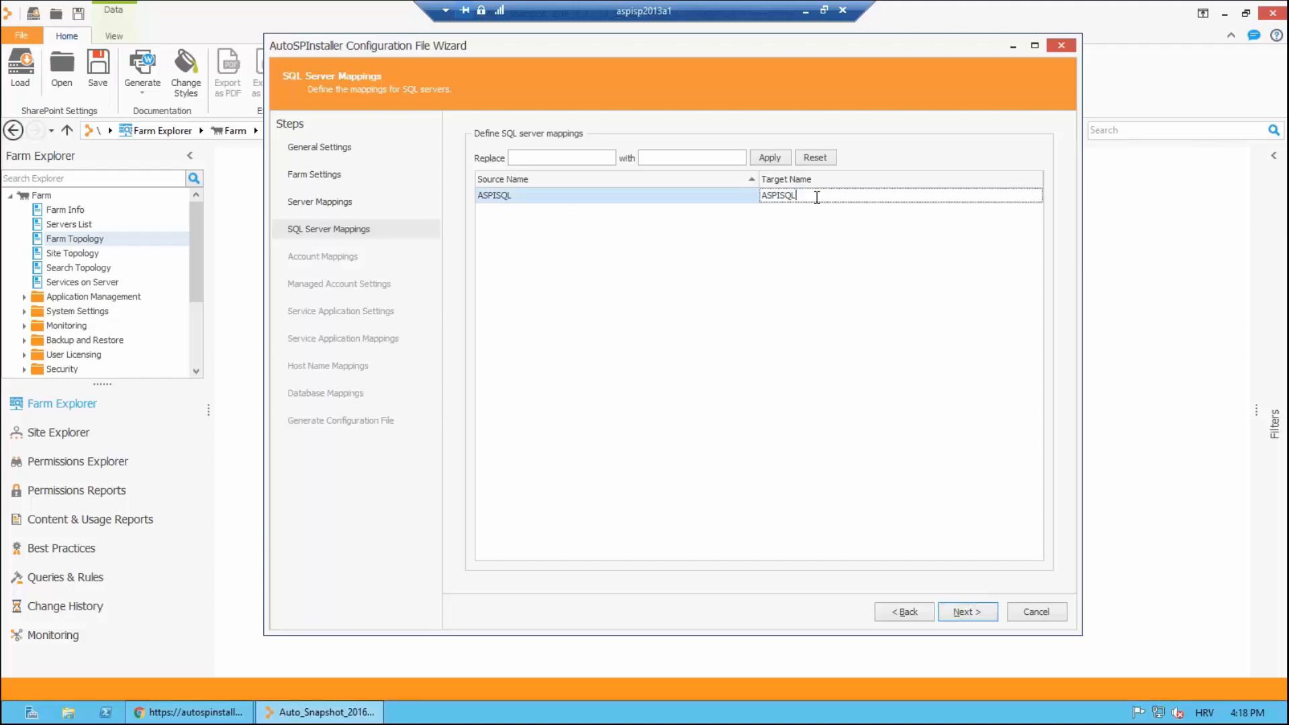
{"action": "type", "text": "-B2"}
{"action": "key", "text": "BackSpace"}
{"action": "key", "text": "BackSpace"}
{"action": "key", "text": "BackSpace"}
{"action": "left_click", "coordinate": [977, 613]}
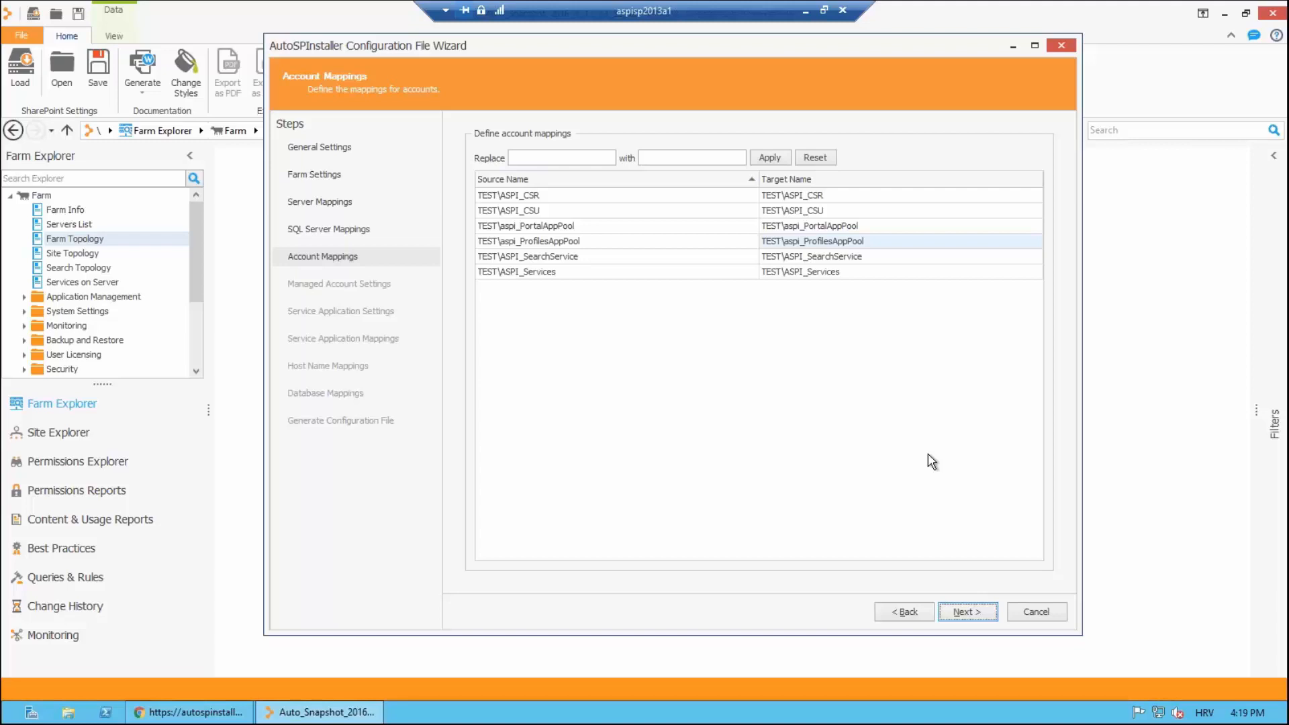
Step: Replace TEST with EUROPE across all six account domains and proceed to Managed Account Settings
{"action": "left_click", "coordinate": [524, 156]}
{"action": "type", "text": "TEST"}
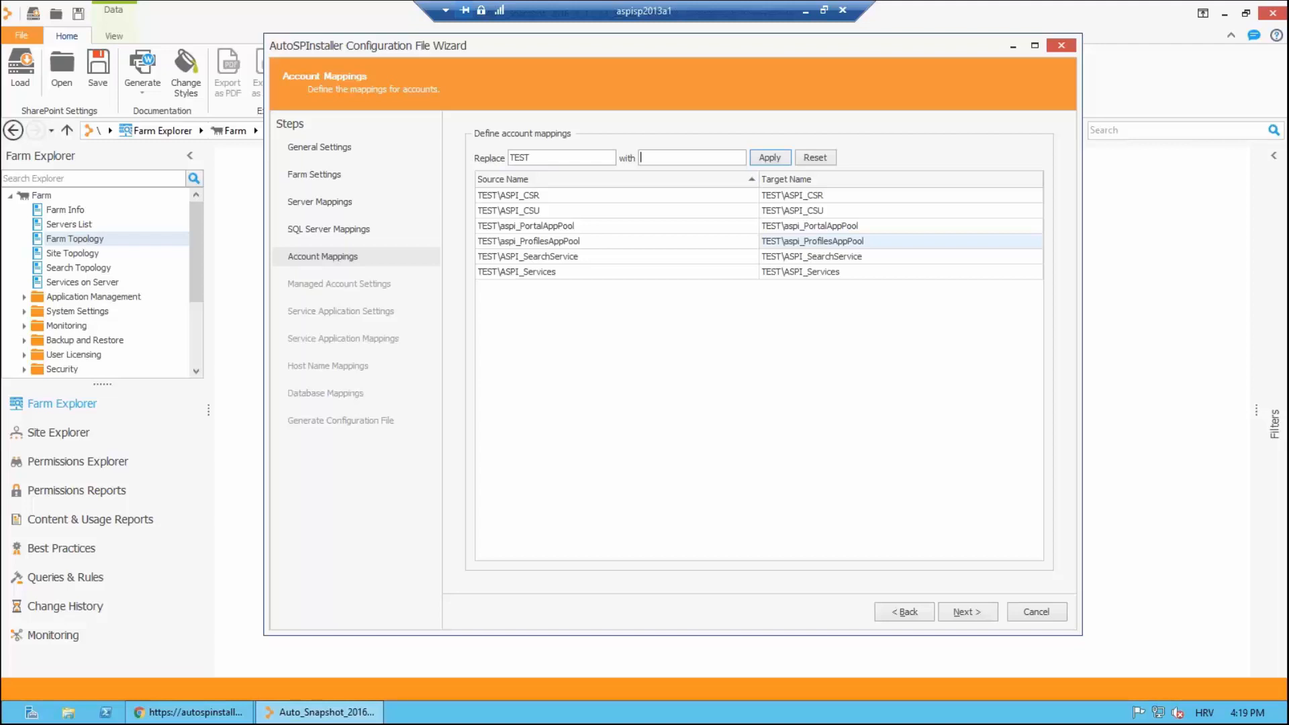
{"action": "type", "text": "EUROPE"}
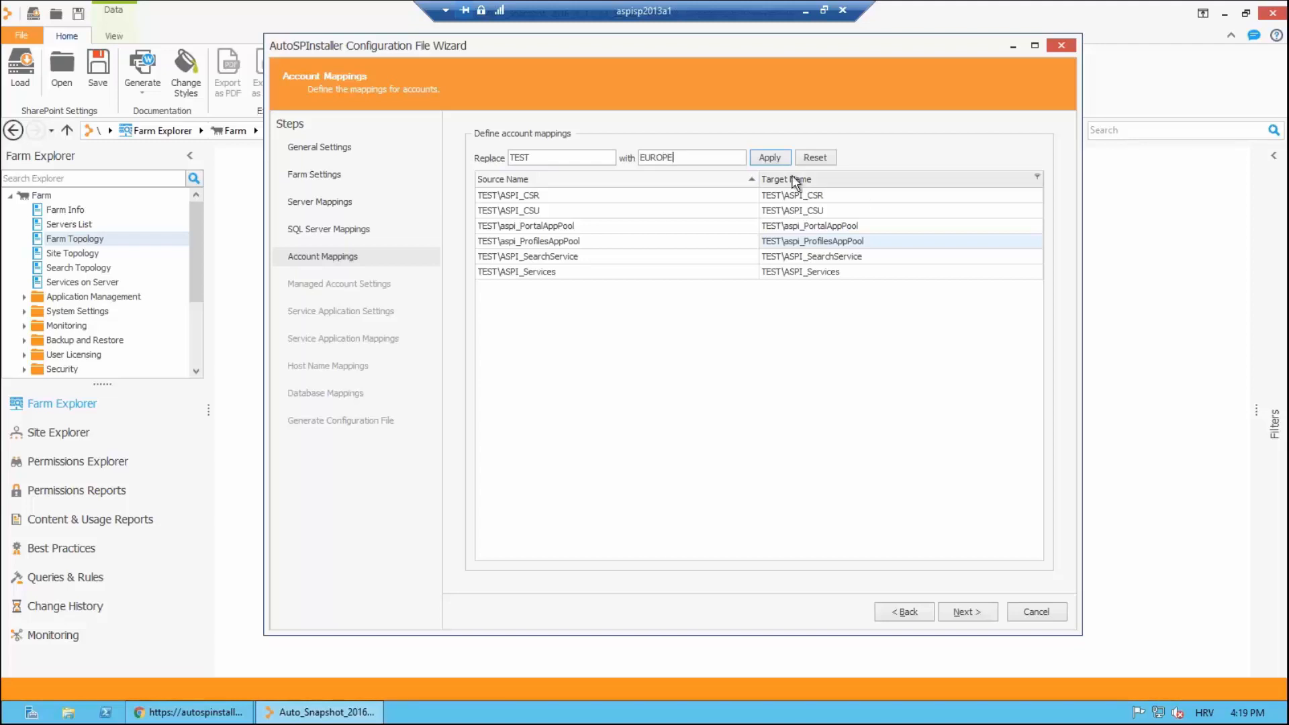
{"action": "left_click", "coordinate": [769, 158]}
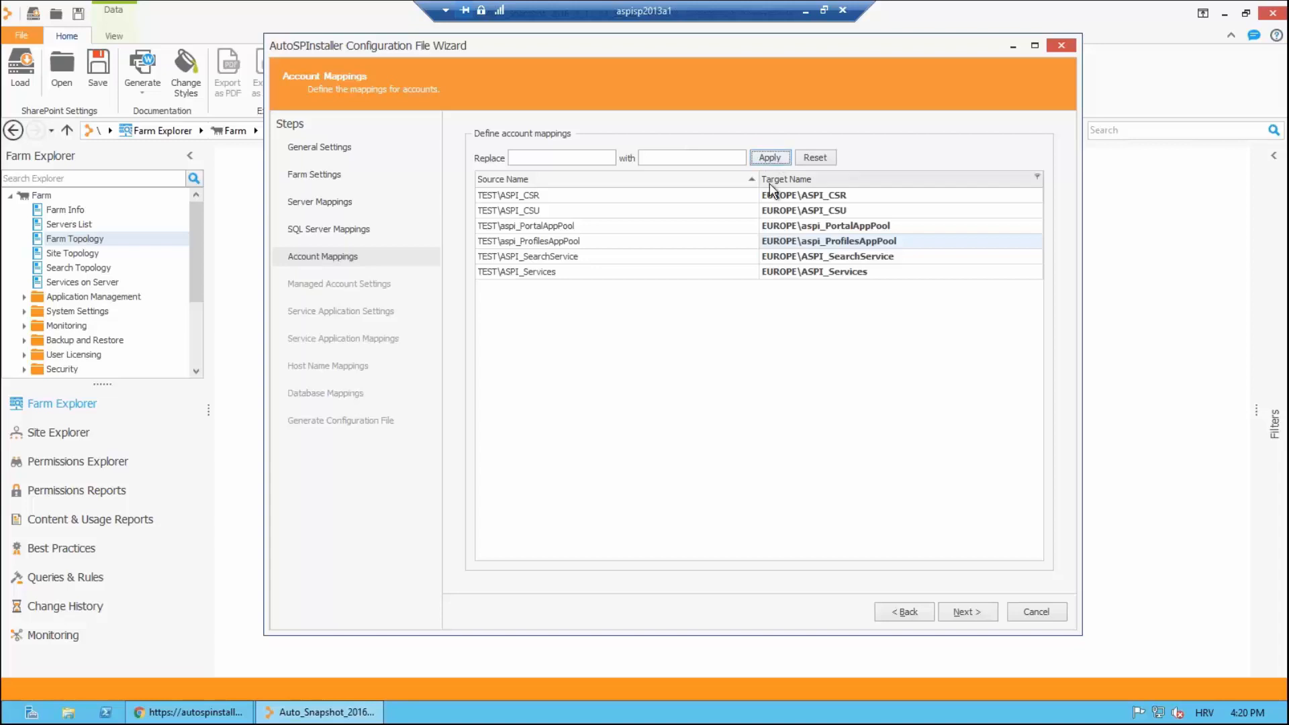
{"action": "left_click", "coordinate": [972, 611]}
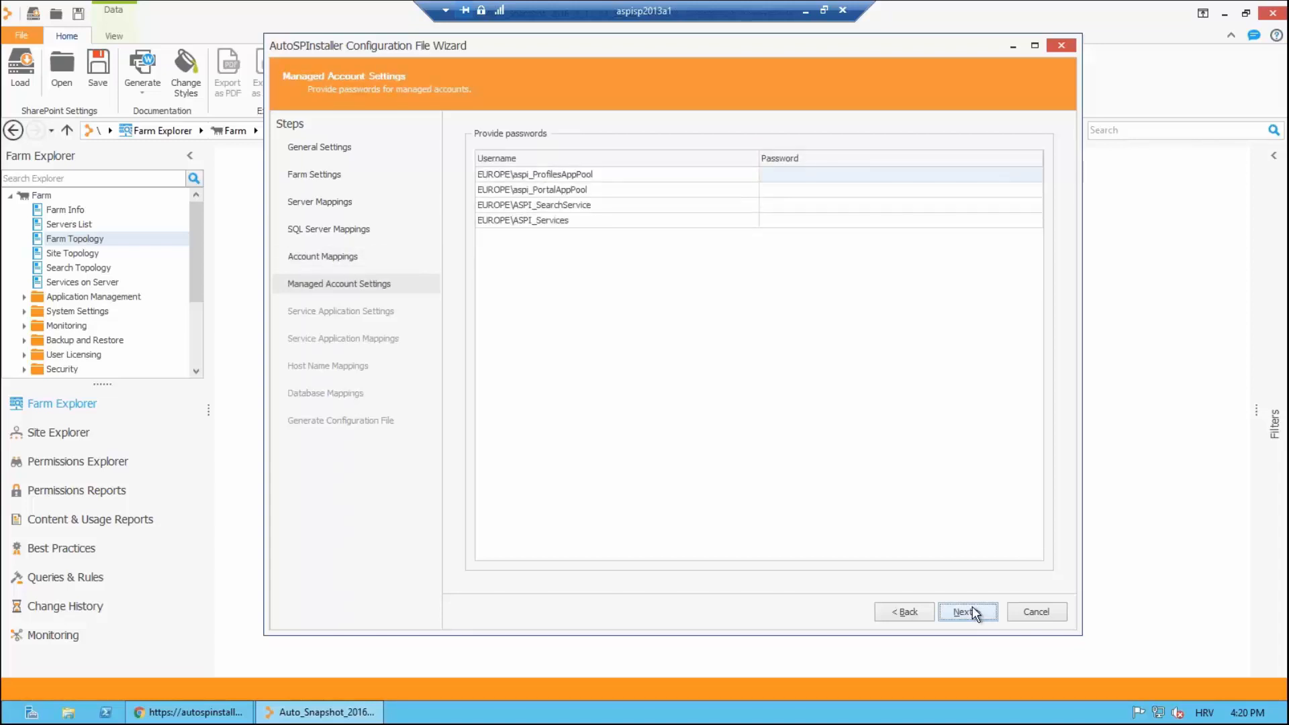
Step: Enter passwords for all four managed accounts, including SearchService and Services, then continue
{"action": "left_click", "coordinate": [835, 174]}
{"action": "type", "text": "**********"}
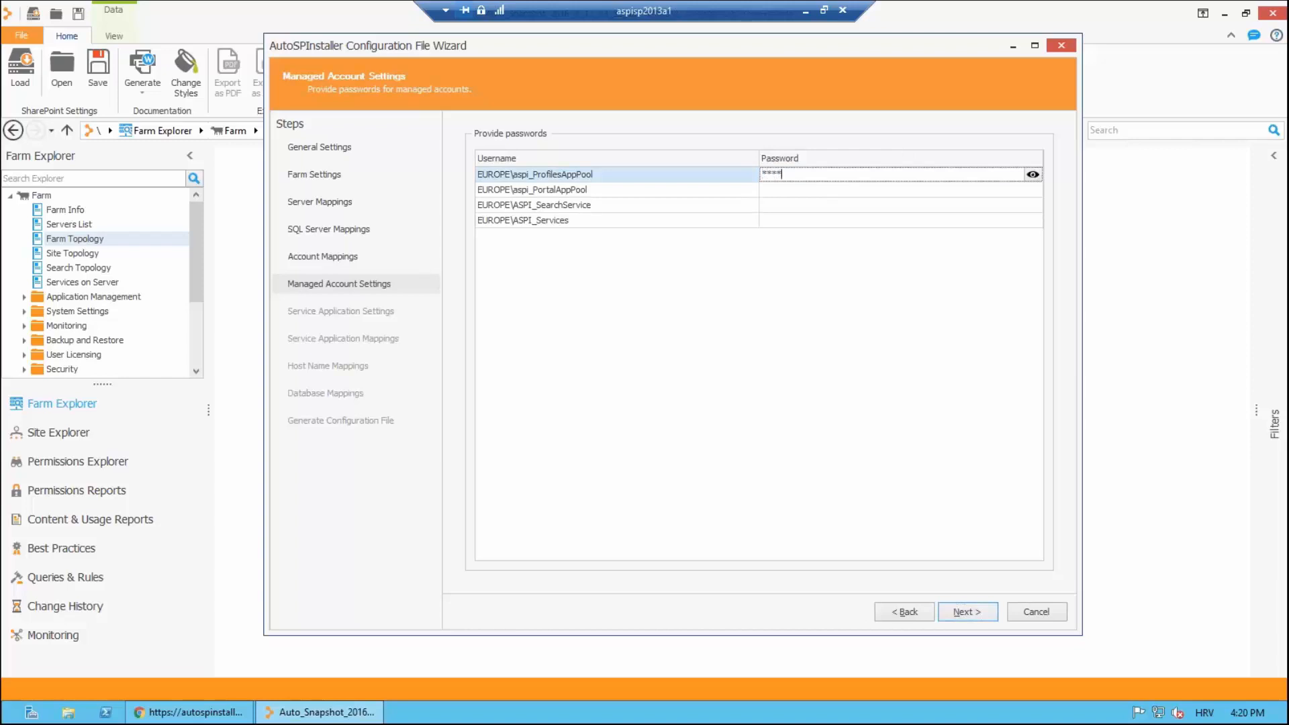
{"action": "key", "text": "Tab"}
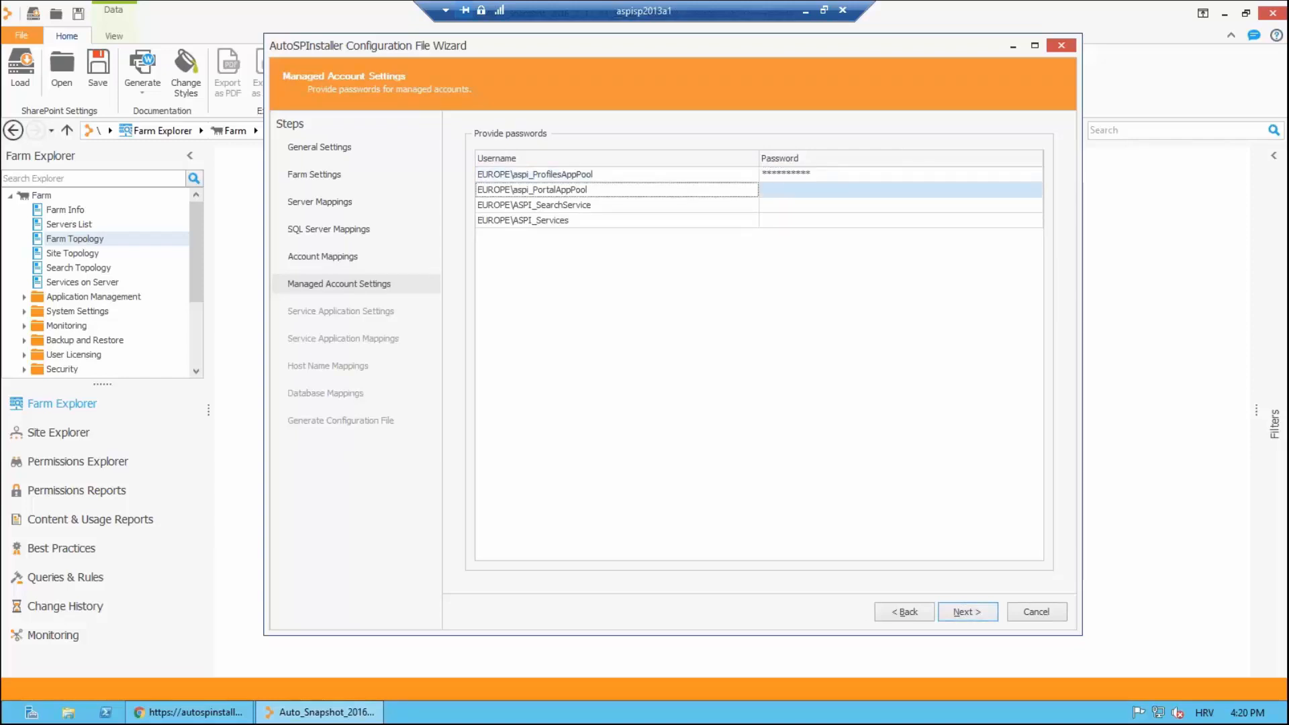
{"action": "left_click", "coordinate": [794, 194]}
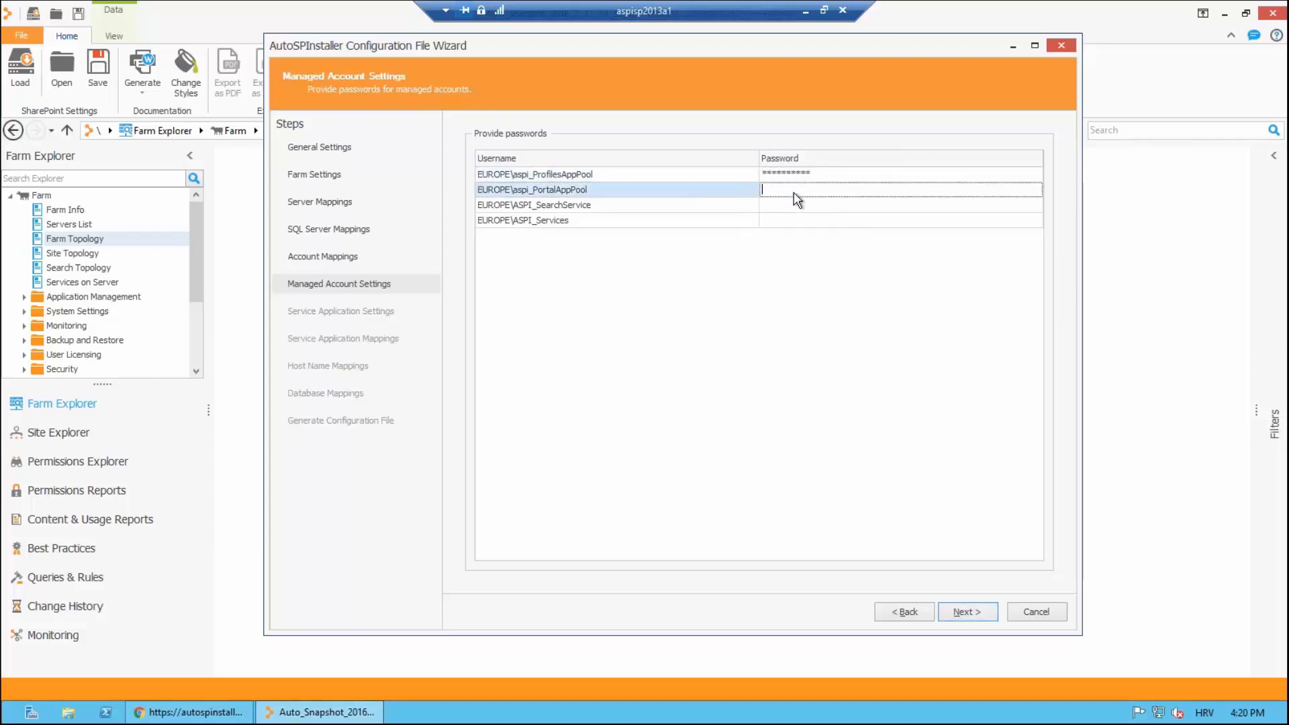
{"action": "type", "text": "**********"}
{"action": "left_click", "coordinate": [797, 208]}
{"action": "type", "text": "****"}
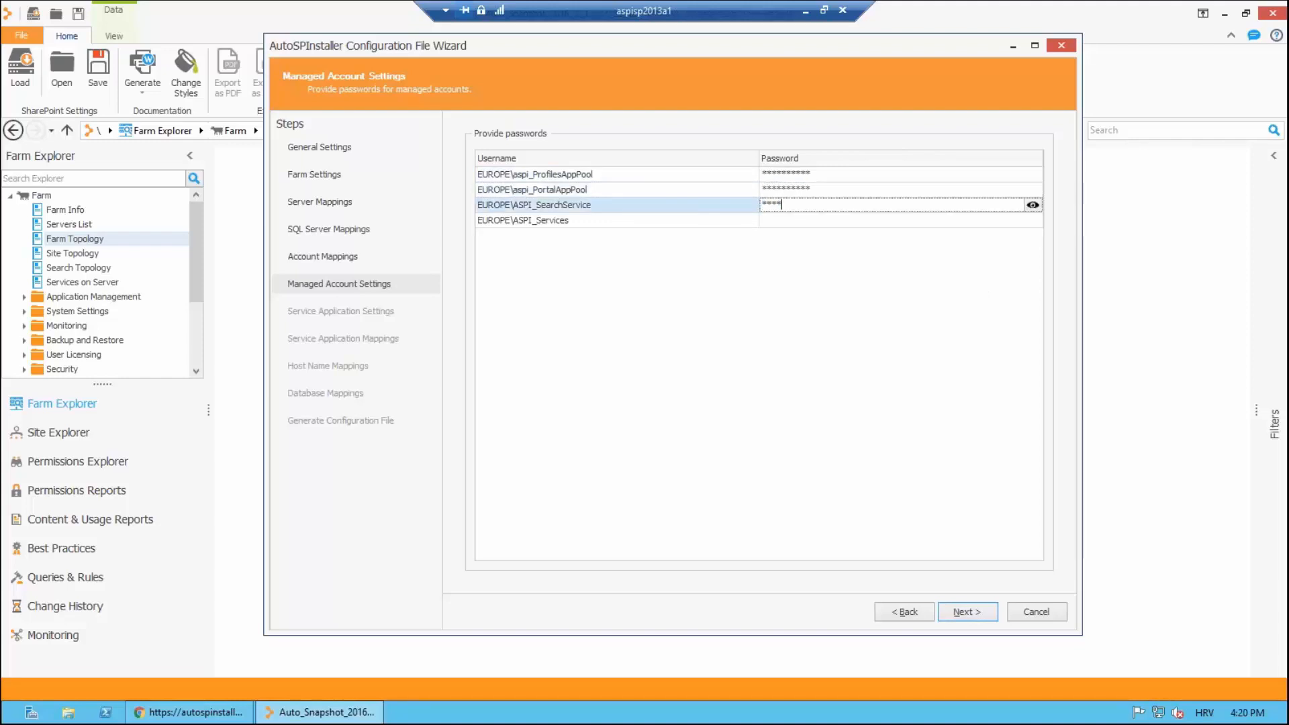
{"action": "type", "text": "******"}
{"action": "left_click", "coordinate": [790, 223]}
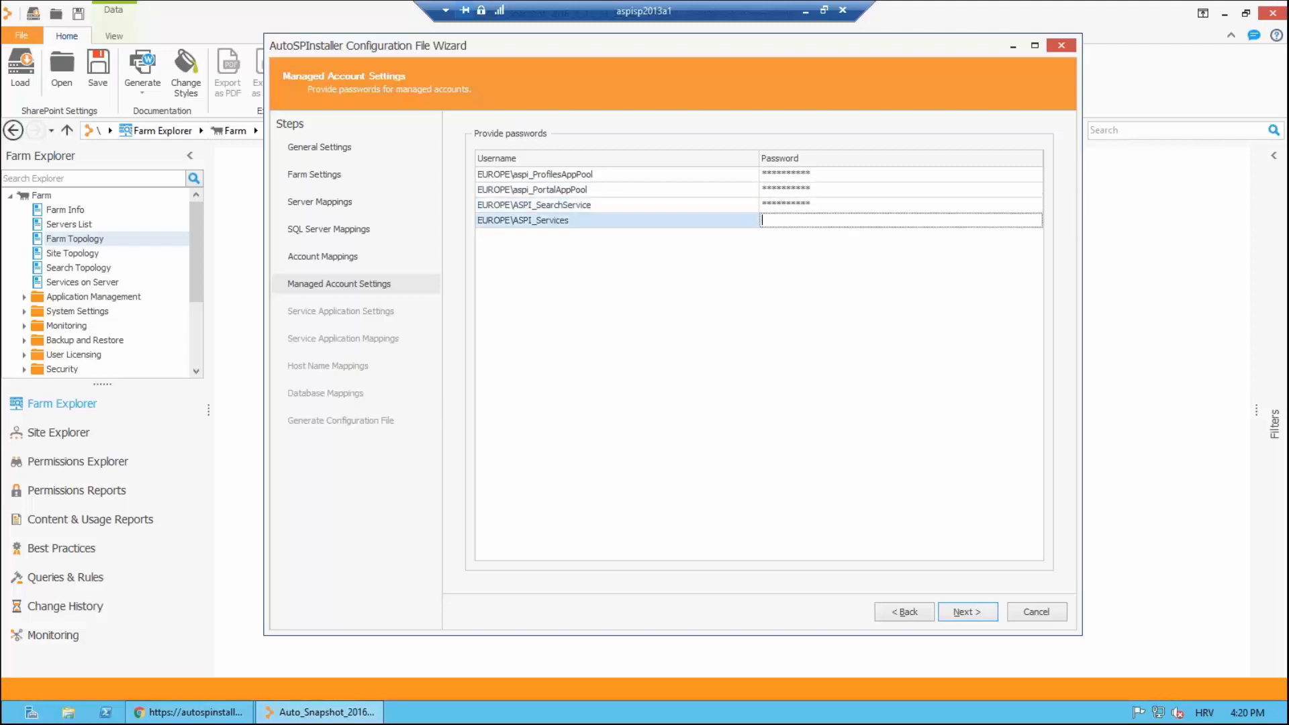
{"action": "type", "text": "***********"}
{"action": "left_click", "coordinate": [969, 611]}
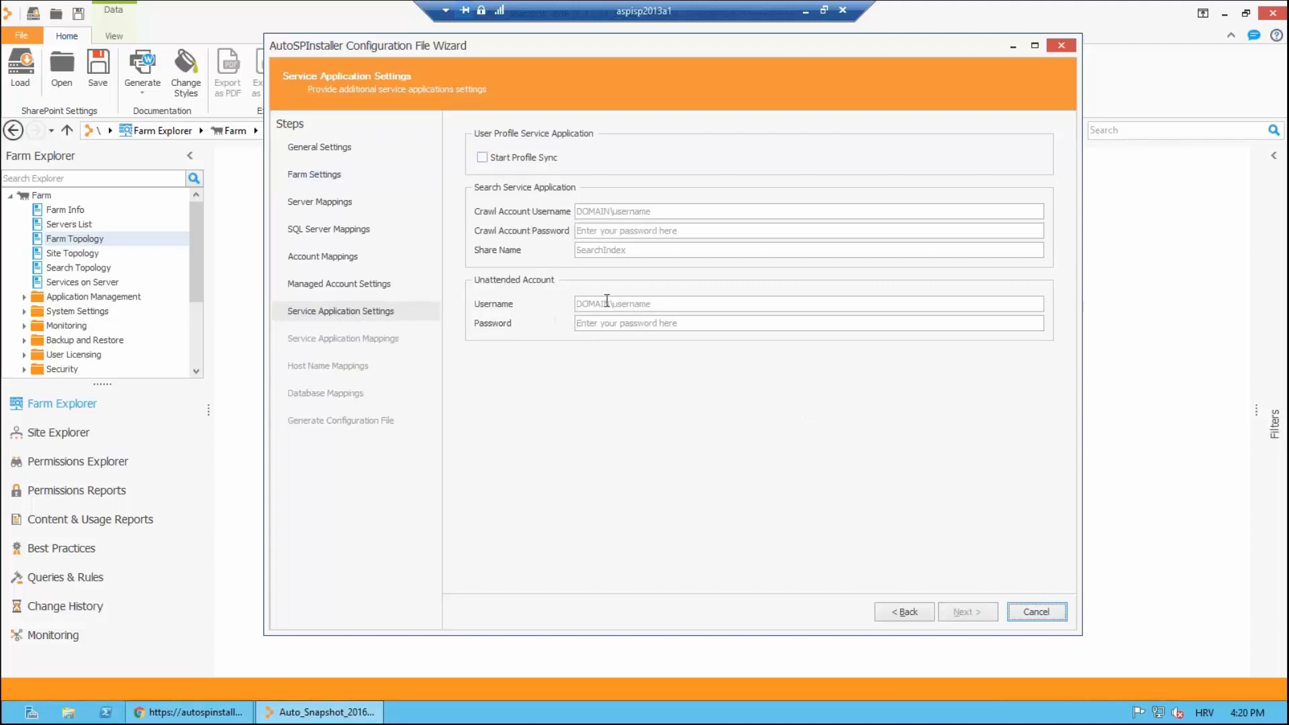
Step: Set crawl account europe\aspi_search, share name 'share', unattended account europe\aspi_excel with passwords, then continue
{"action": "left_click", "coordinate": [577, 211]}
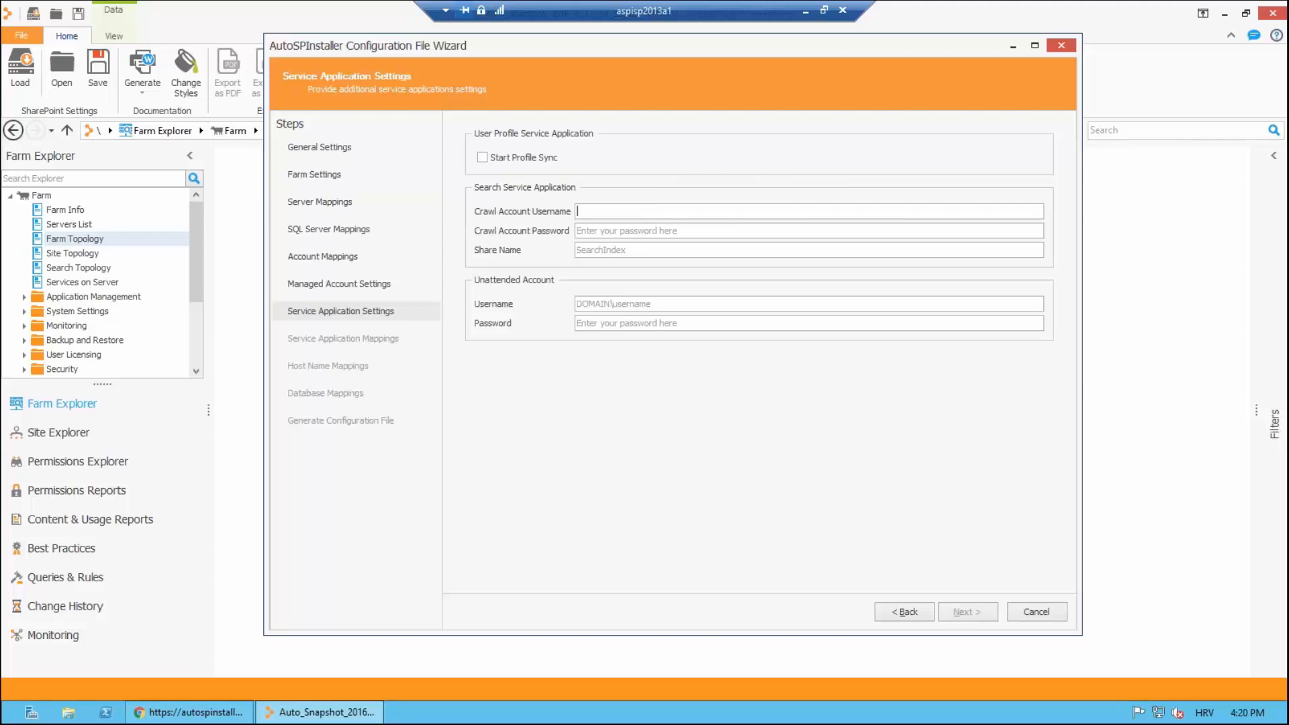
{"action": "type", "text": "europ"}
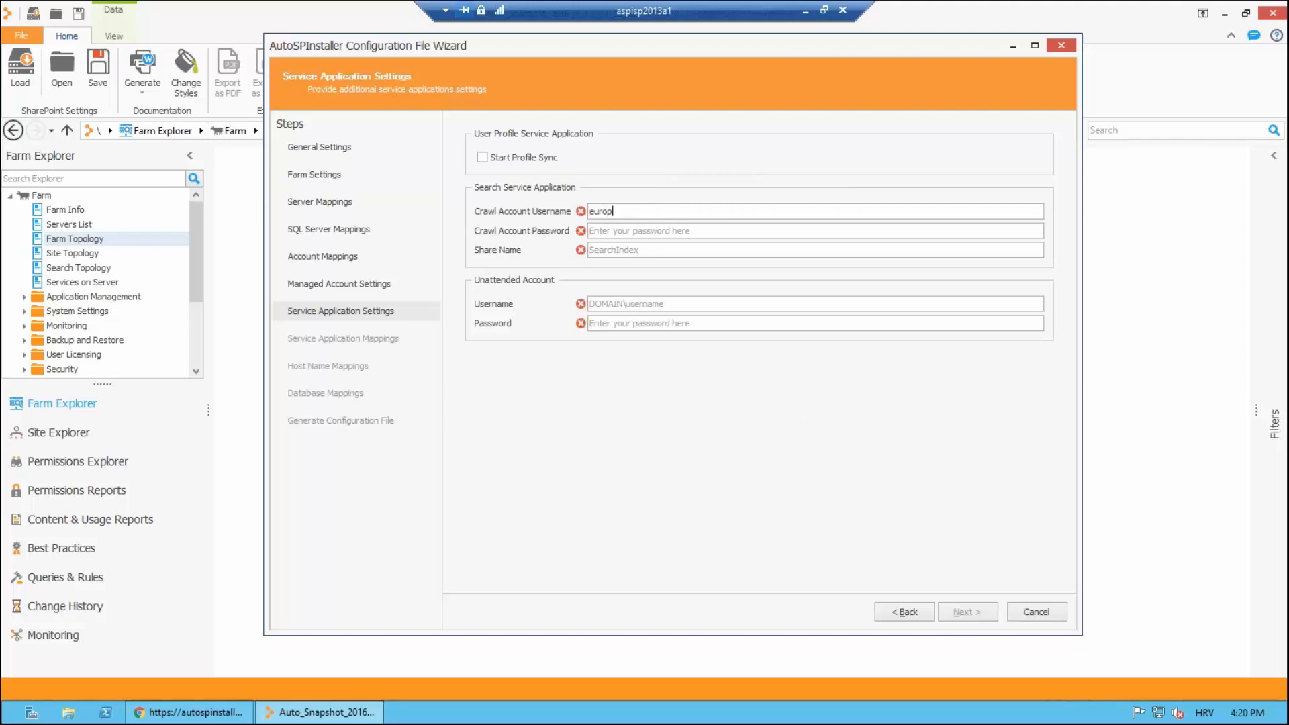
{"action": "type", "text": "e\\aspi_search"}
{"action": "key", "text": "Tab"}
{"action": "type", "text": "•••••••••"}
{"action": "key", "text": "Tab"}
{"action": "type", "text": "share"}
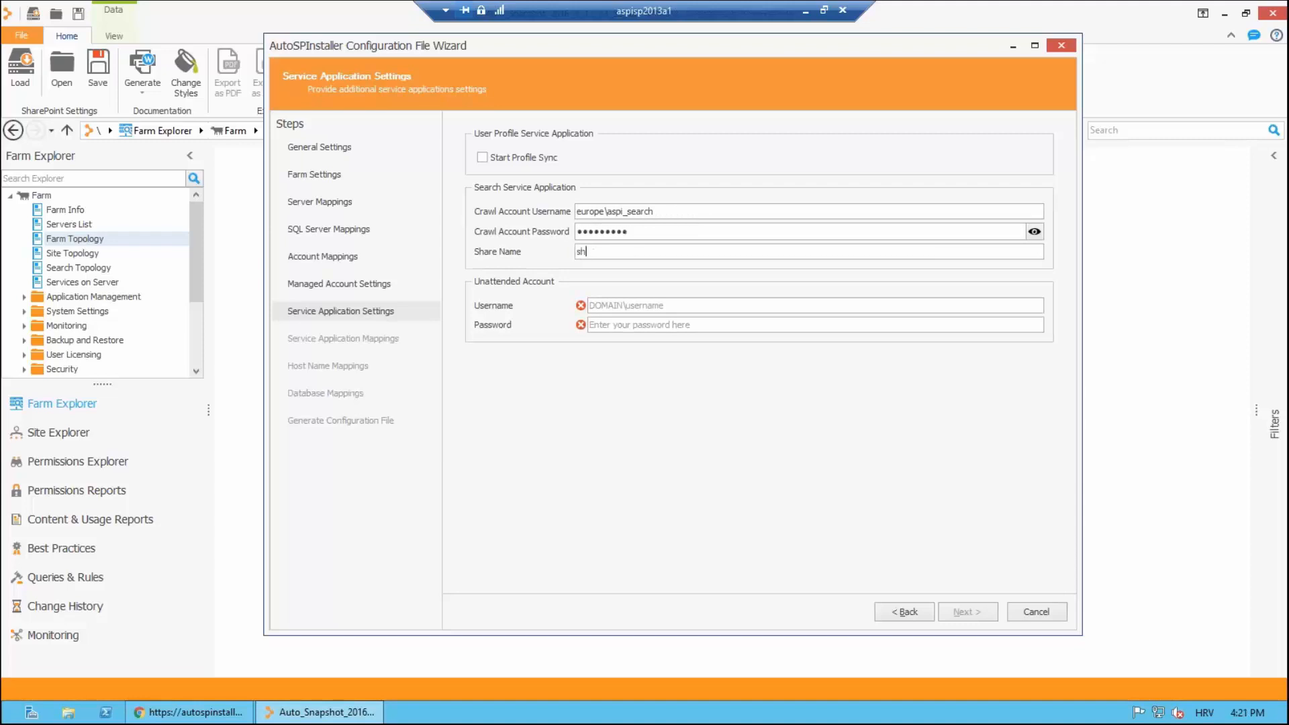
{"action": "key", "text": "Tab"}
{"action": "type", "text": "europe\\aspi_excel"}
{"action": "key", "text": "Tab"}
{"action": "type", "text": "••••••••••"}
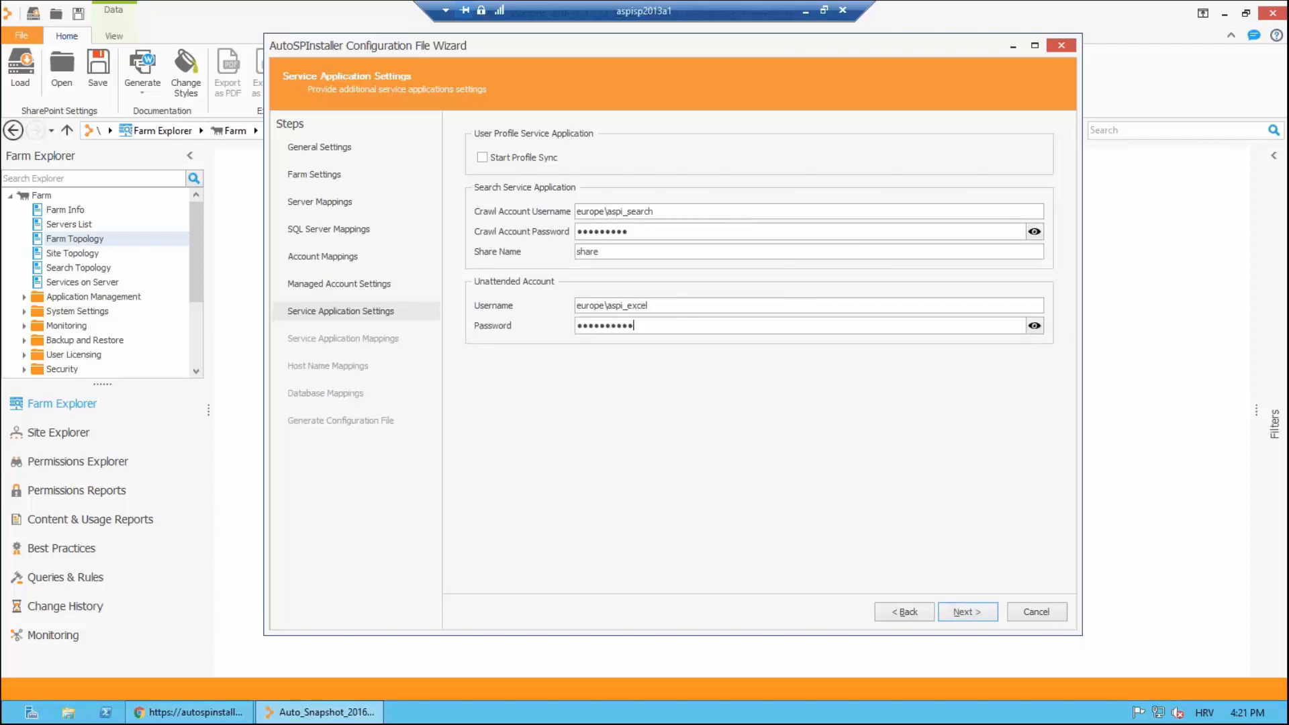
{"action": "left_click", "coordinate": [964, 614]}
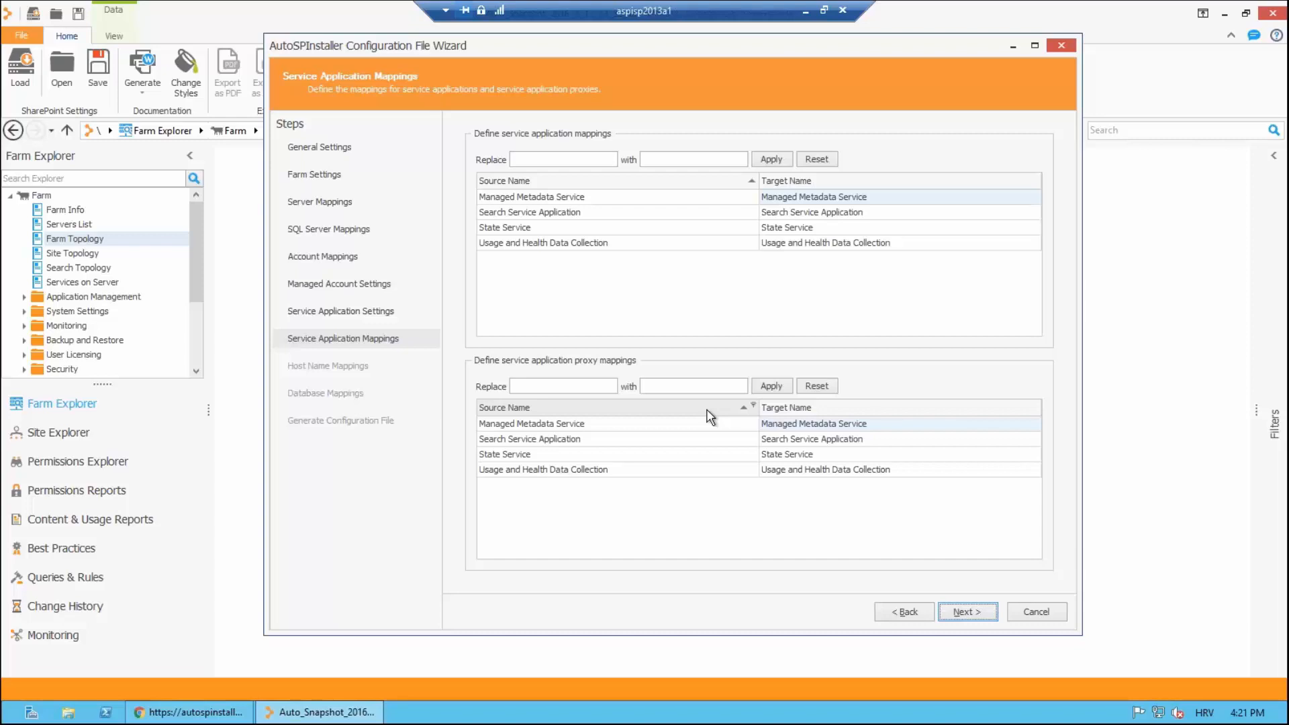
Step: Append B to the Managed Metadata, Search, State and Usage and Health service application target names
{"action": "left_click", "coordinate": [882, 197]}
{"action": "type", "text": "B"}
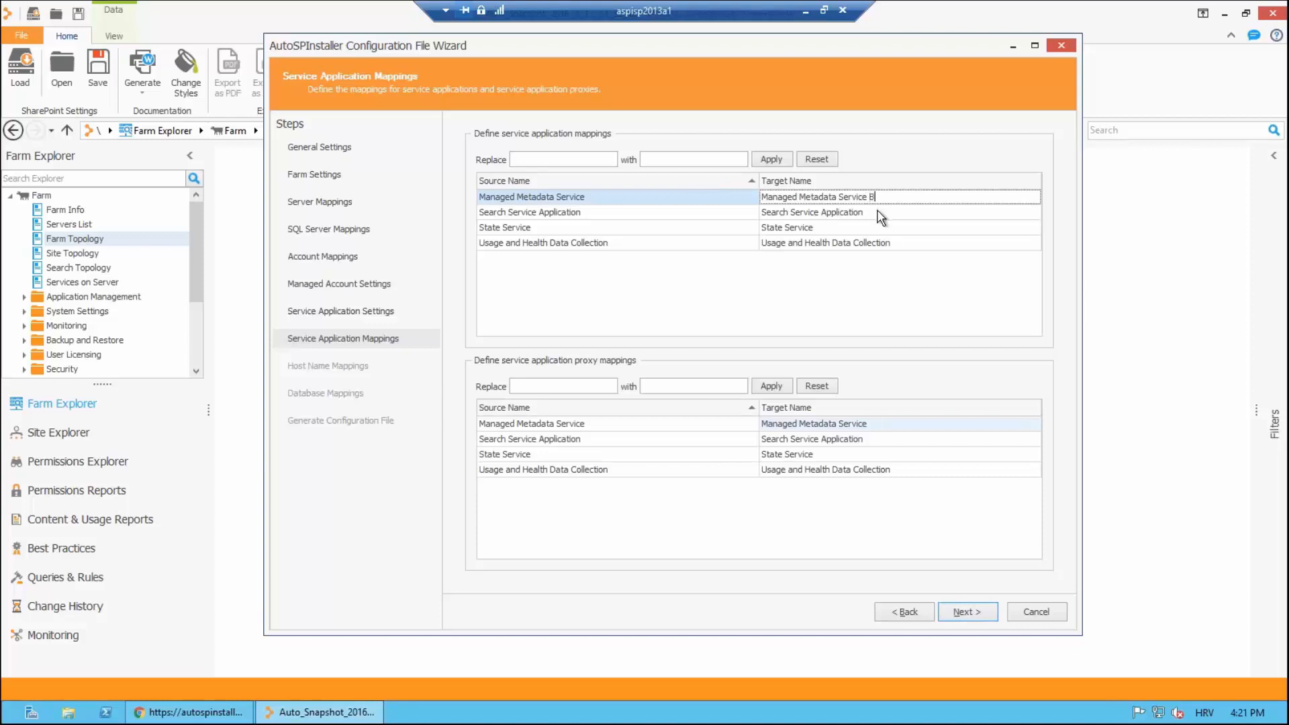
{"action": "left_click", "coordinate": [877, 212]}
{"action": "type", "text": "B"}
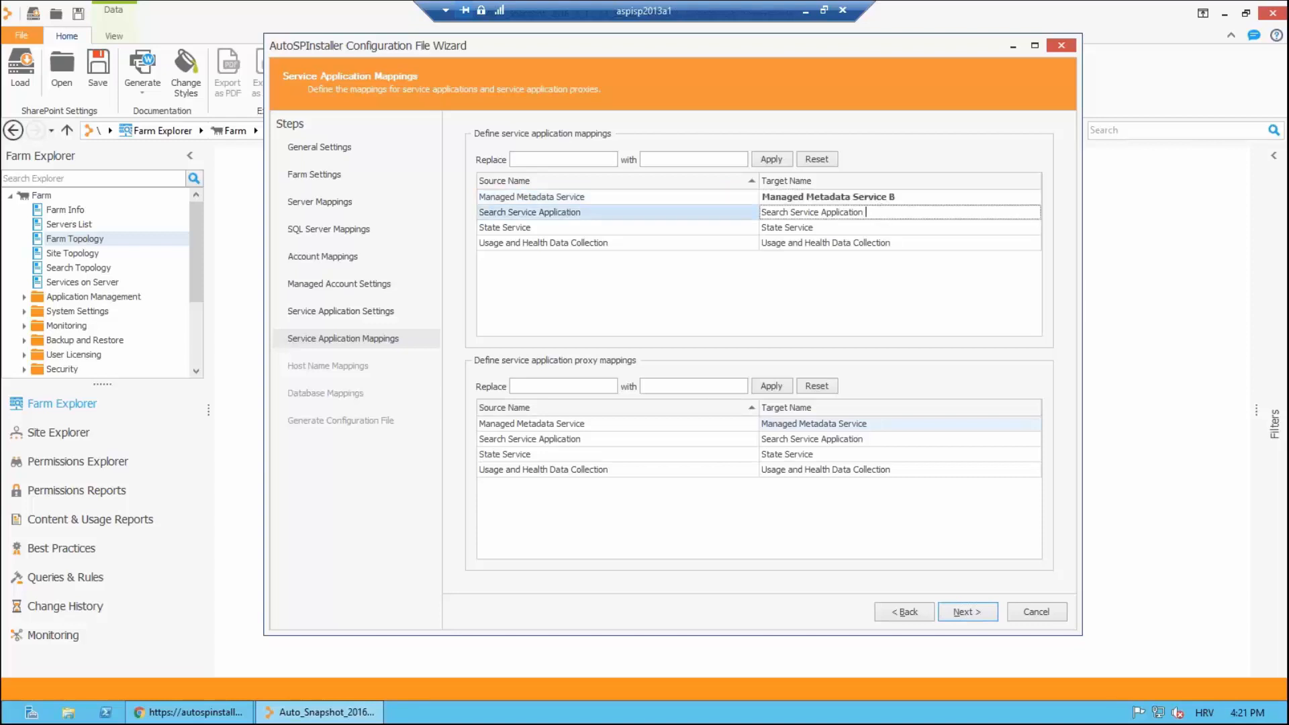
{"action": "left_click", "coordinate": [866, 228]}
{"action": "type", "text": "B"}
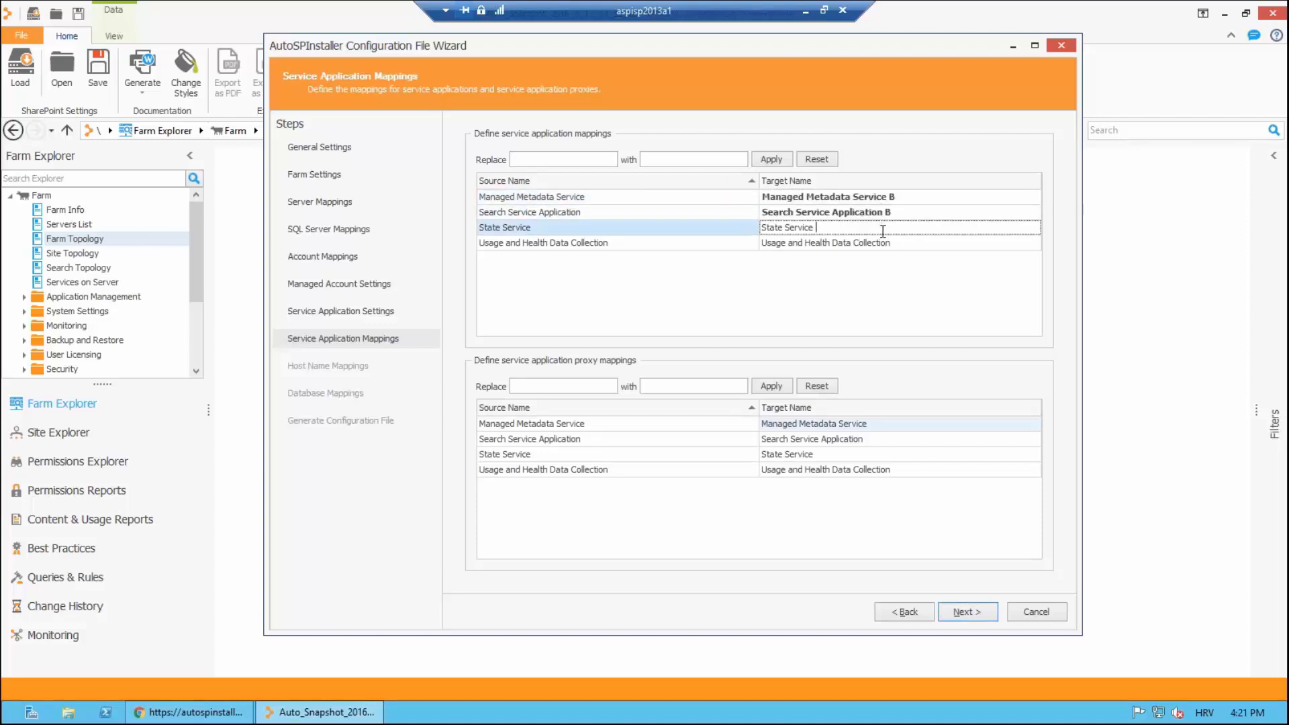
{"action": "left_click", "coordinate": [903, 241]}
{"action": "type", "text": "B"}
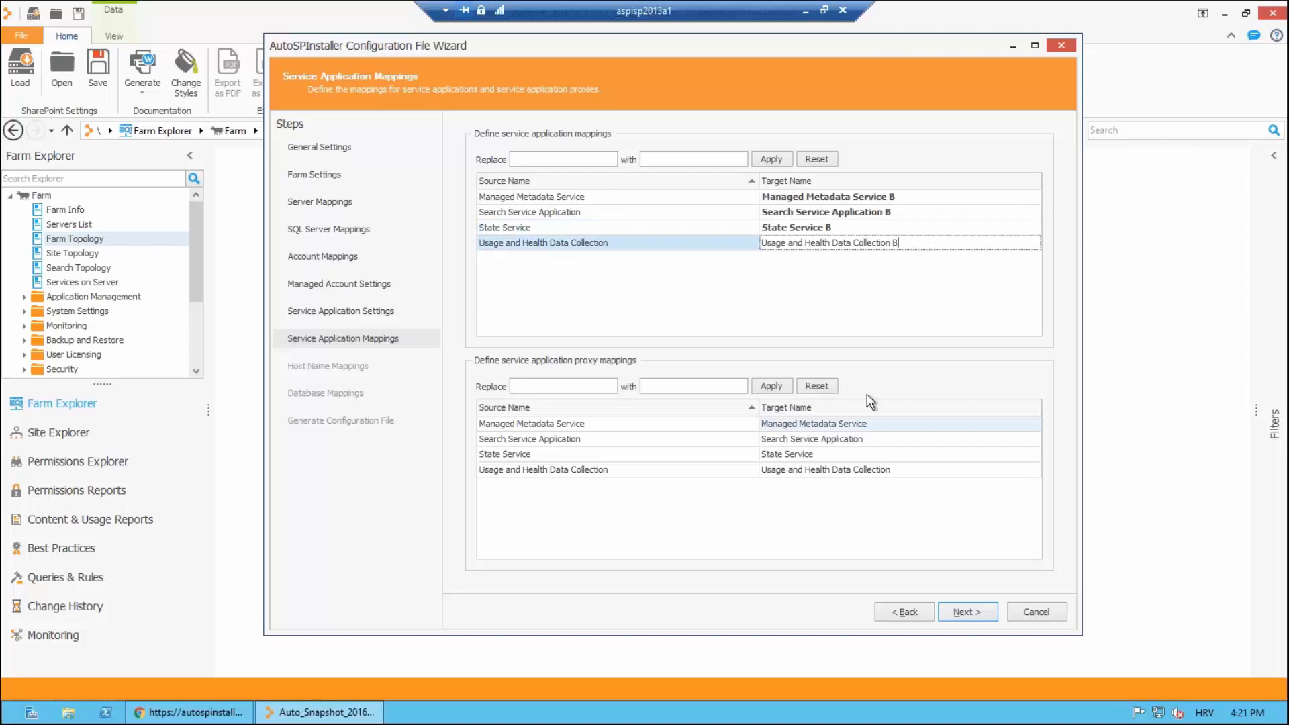
Step: Append B to the four matching proxy target names and continue to Host Name Mappings
{"action": "left_click", "coordinate": [886, 423]}
{"action": "type", "text": "B"}
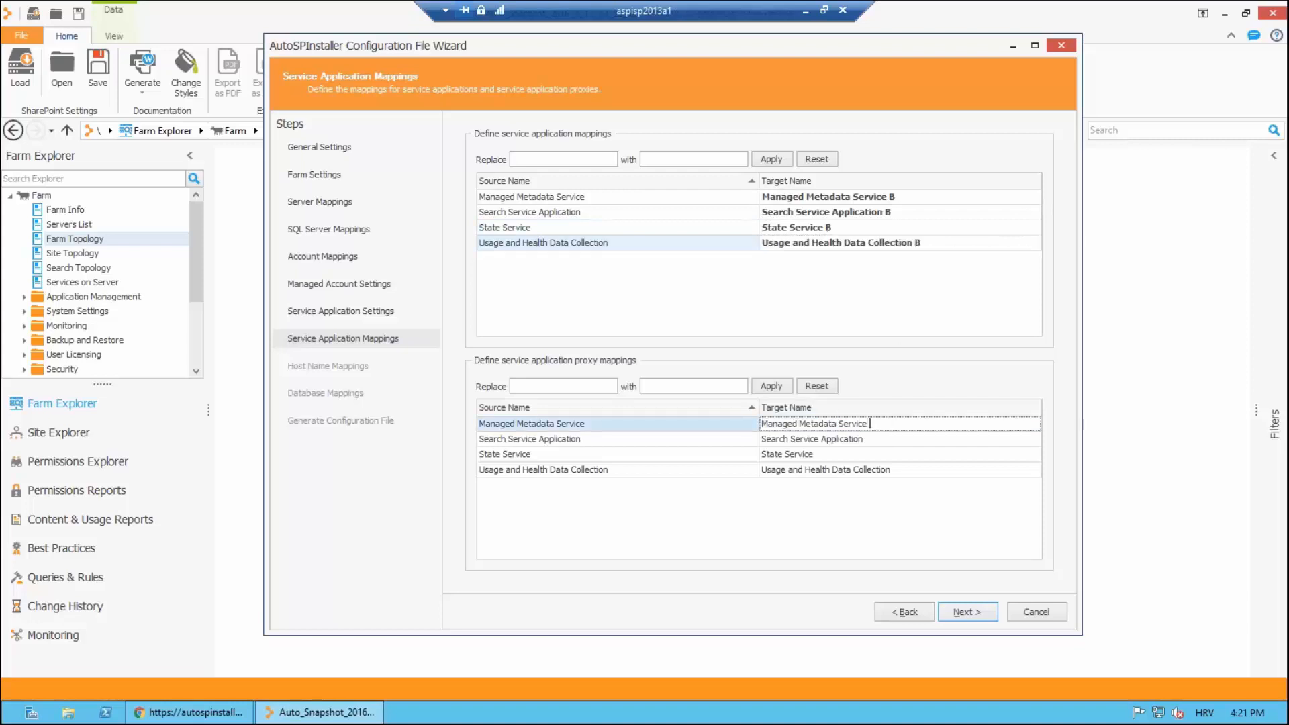
{"action": "left_click", "coordinate": [879, 439]}
{"action": "type", "text": "B"}
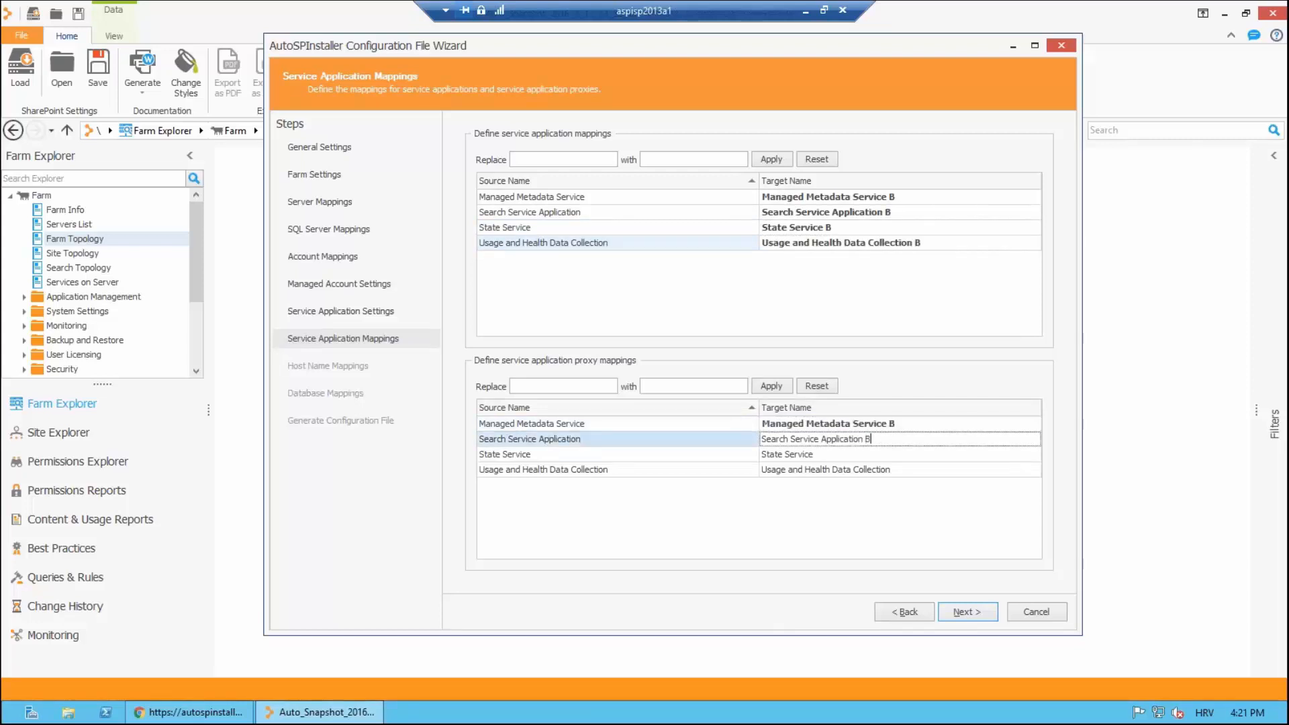
{"action": "left_click", "coordinate": [900, 454]}
{"action": "type", "text": "B"}
{"action": "left_click", "coordinate": [906, 468]}
{"action": "type", "text": "B"}
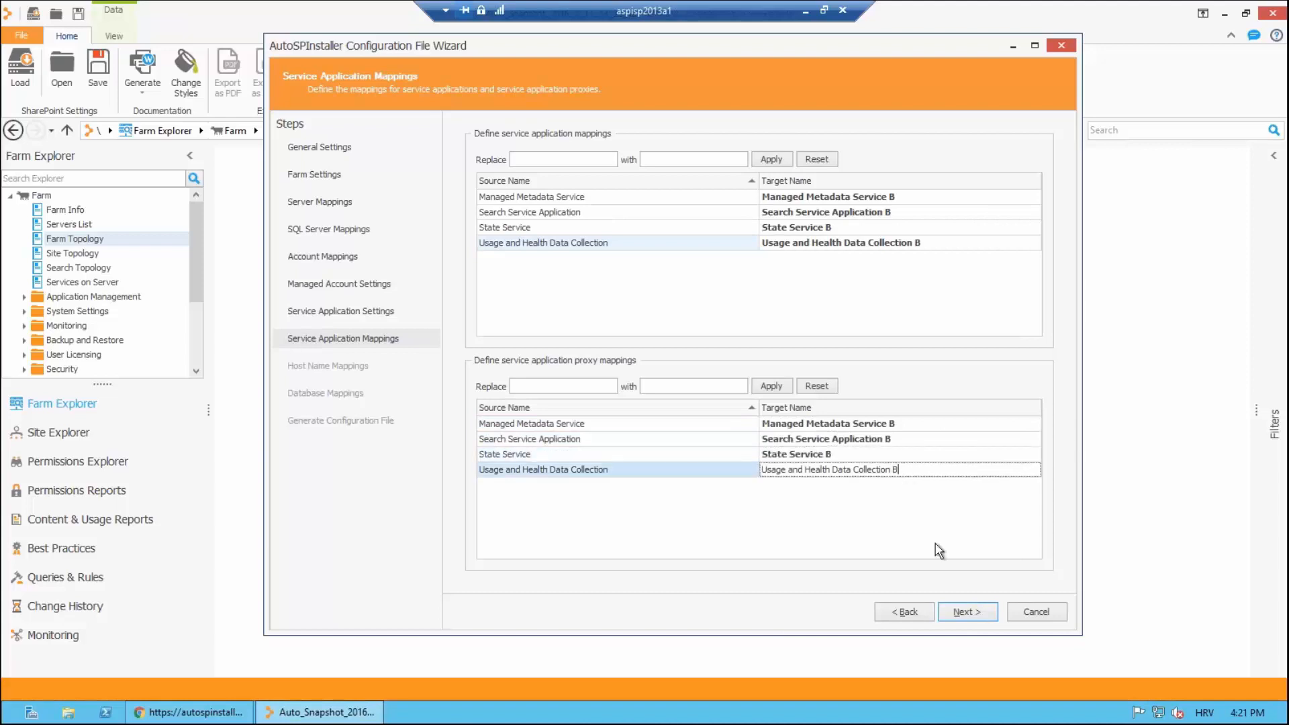
{"action": "left_click", "coordinate": [783, 514]}
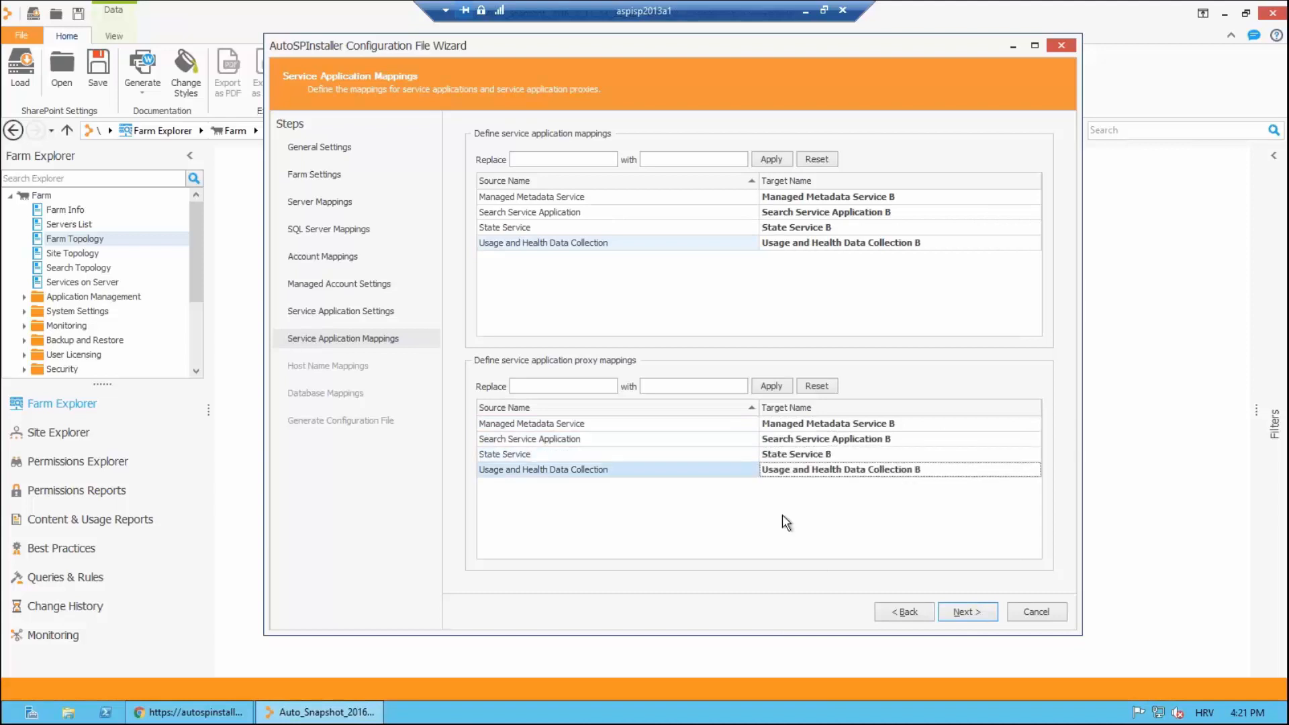
{"action": "left_click", "coordinate": [964, 611]}
Step: Retarget mysitea to mysiteB and portala.test.local to portalB.test.local, then continue to Database Mappings
{"action": "left_click", "coordinate": [830, 199]}
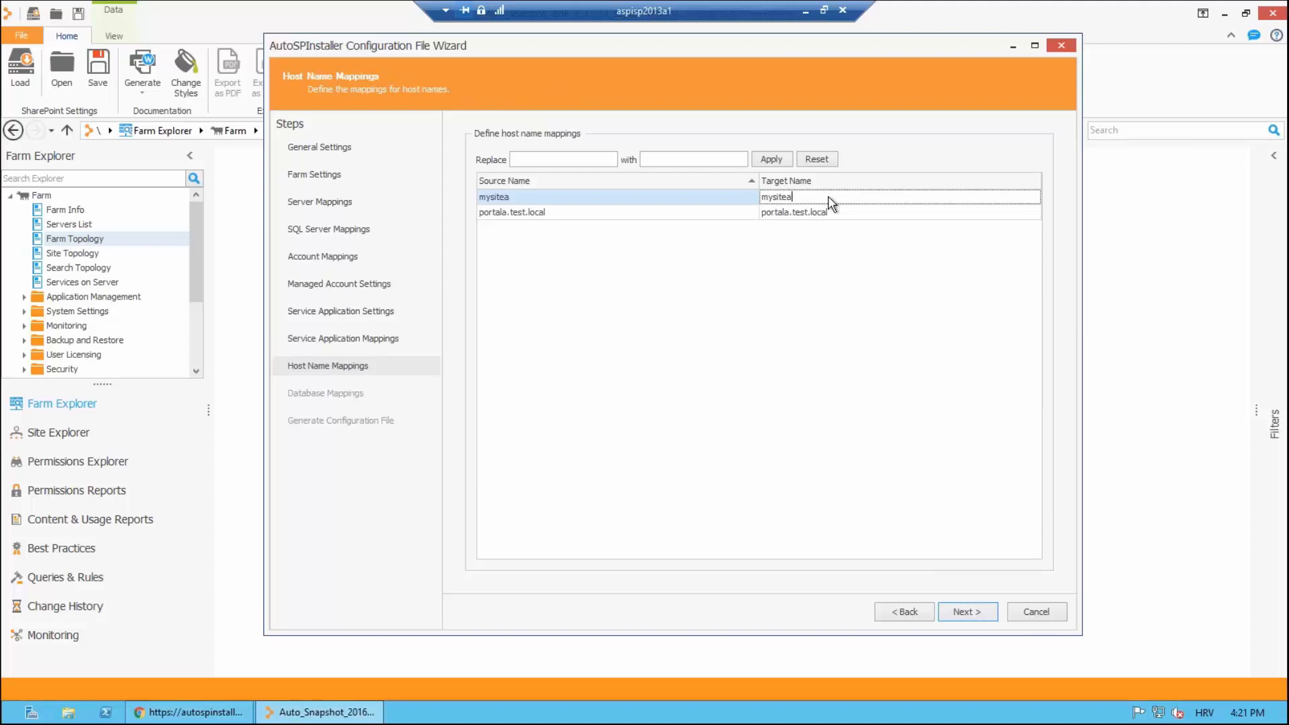
{"action": "key", "text": "BackSpace"}
{"action": "type", "text": "B"}
{"action": "left_click", "coordinate": [851, 215]}
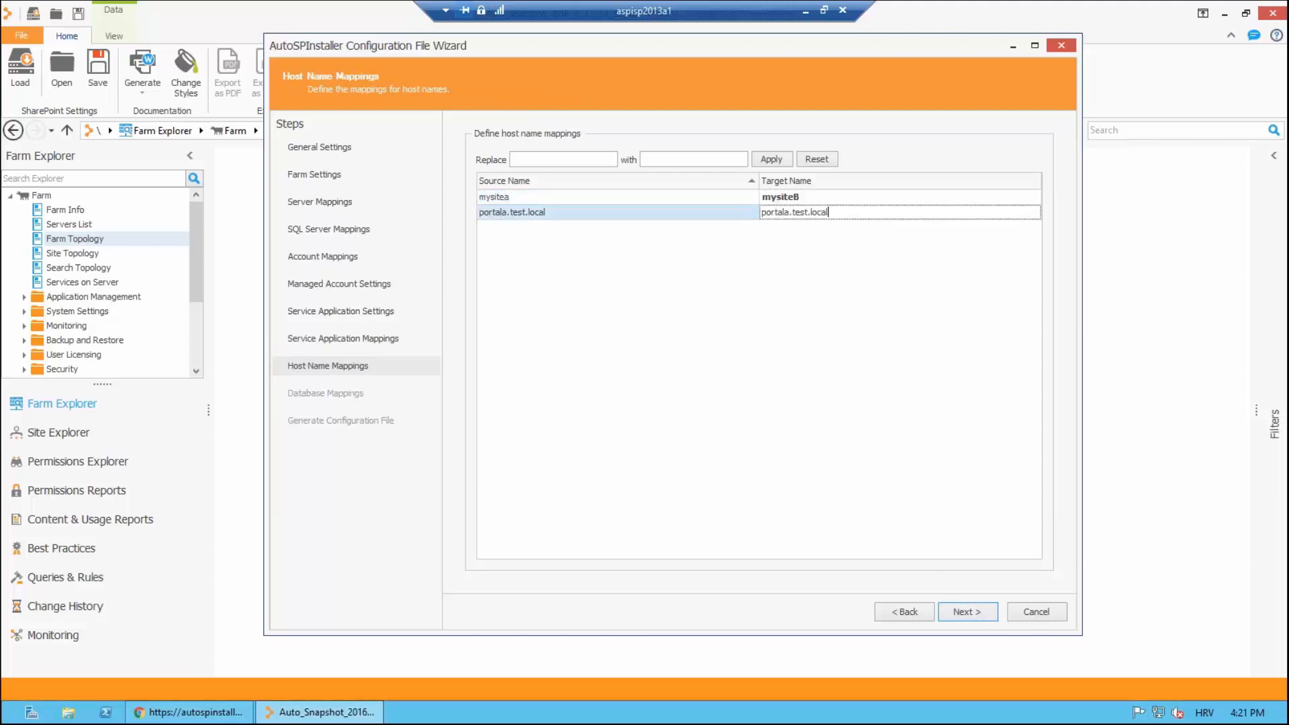
{"action": "left_click", "coordinate": [789, 211]}
{"action": "key", "text": "BackSpace"}
{"action": "type", "text": "B"}
{"action": "key", "text": "Return"}
{"action": "left_click", "coordinate": [965, 612]}
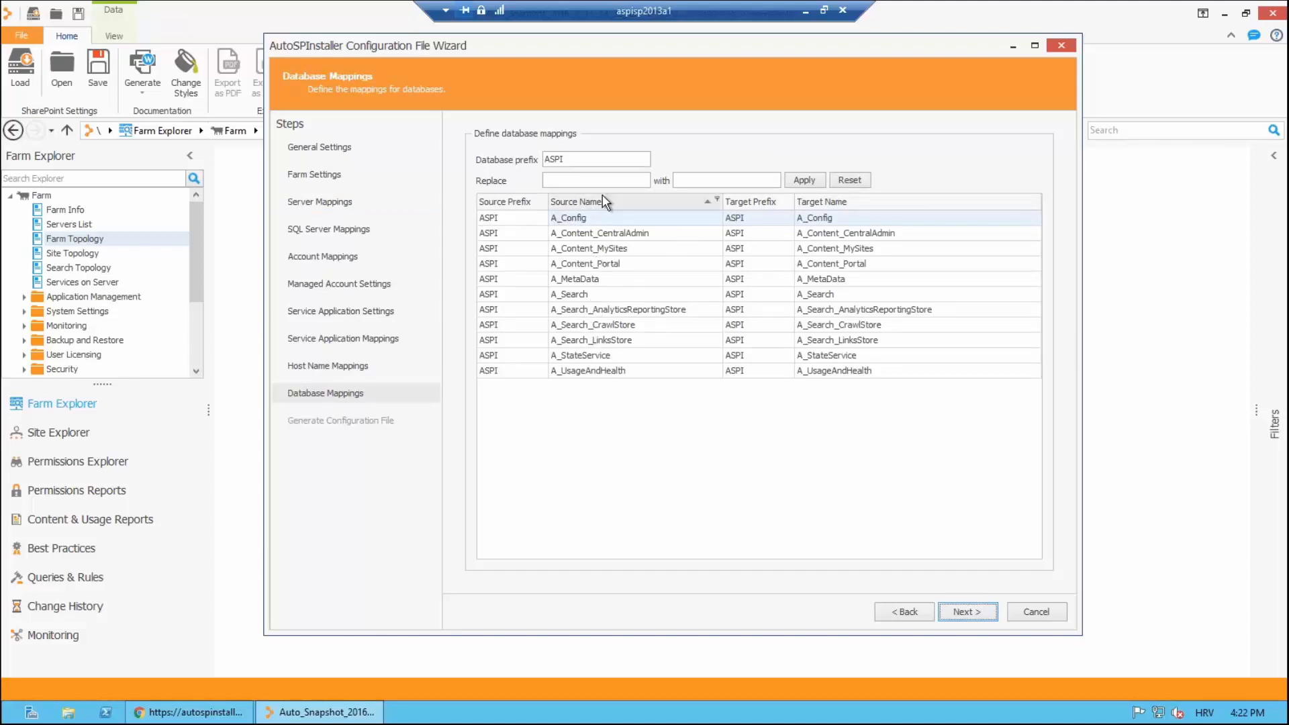
Step: Replace A_ with B_ in all eleven database target names and proceed to Generate Configuration File
{"action": "left_click", "coordinate": [585, 181]}
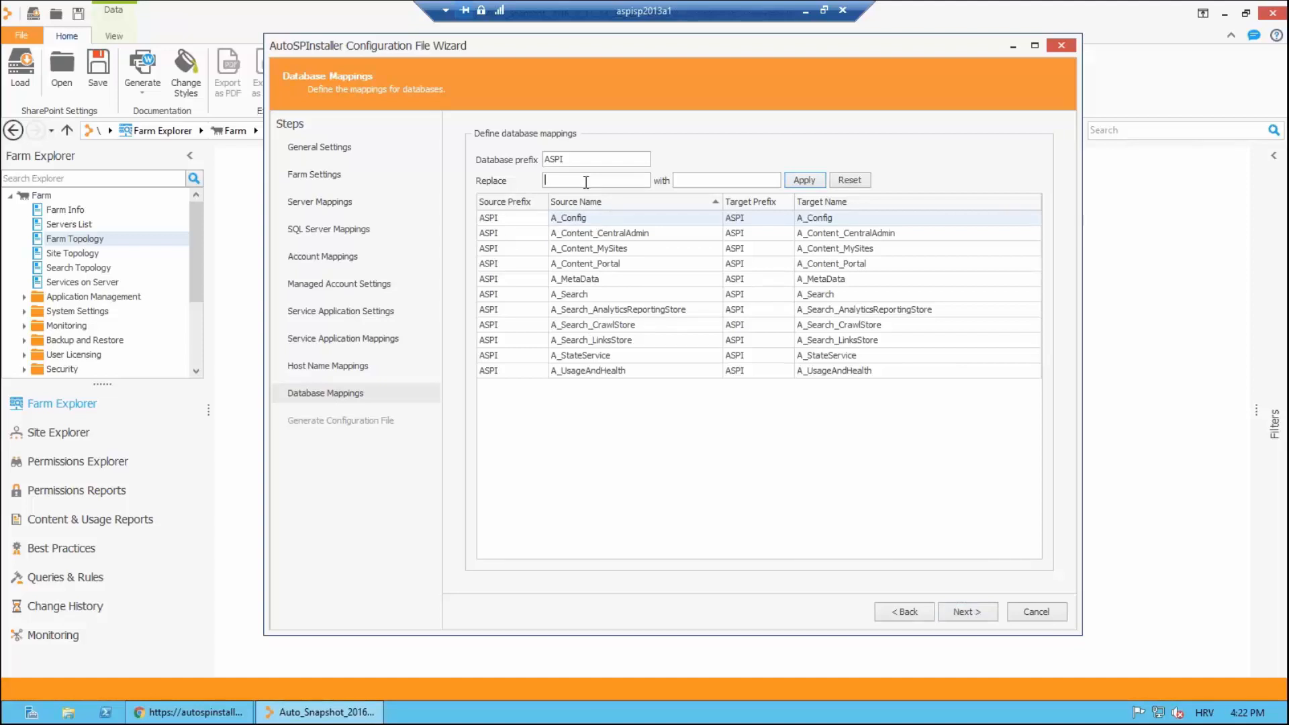
{"action": "type", "text": "A_"}
{"action": "key", "text": "Tab"}
{"action": "type", "text": "B_"}
{"action": "left_click", "coordinate": [811, 180]}
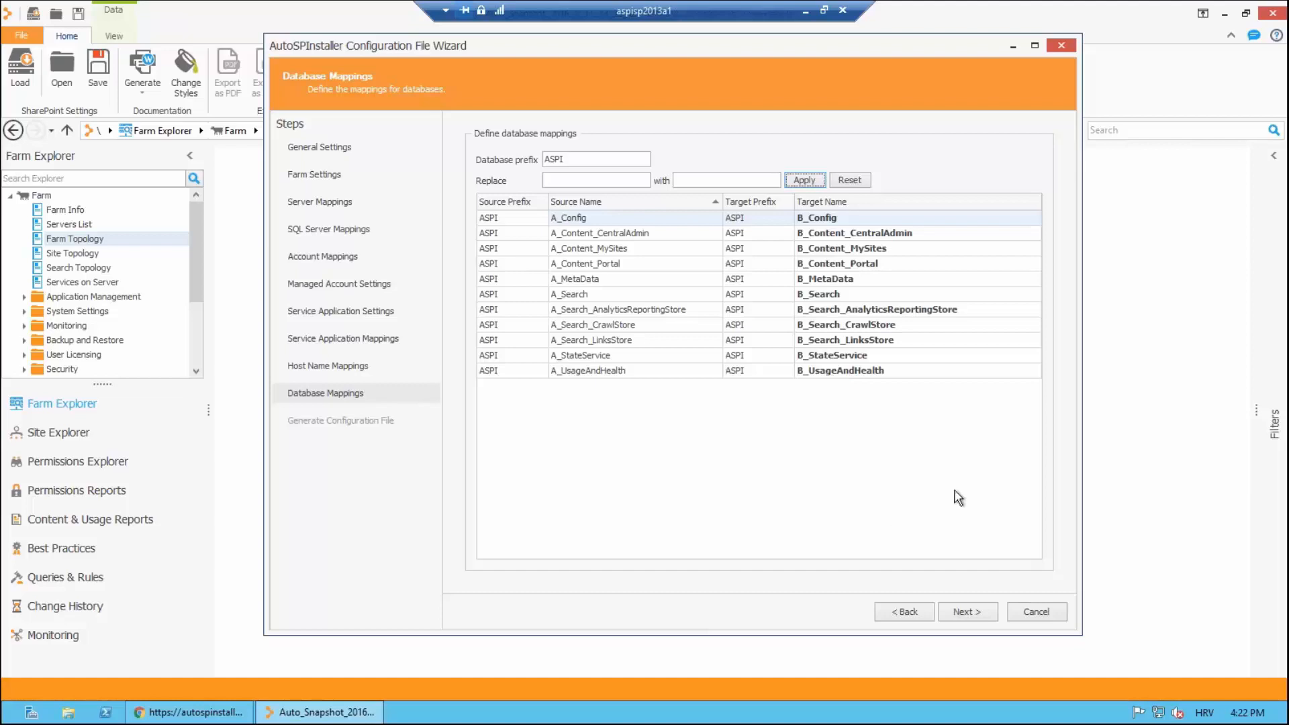
{"action": "left_click", "coordinate": [966, 612]}
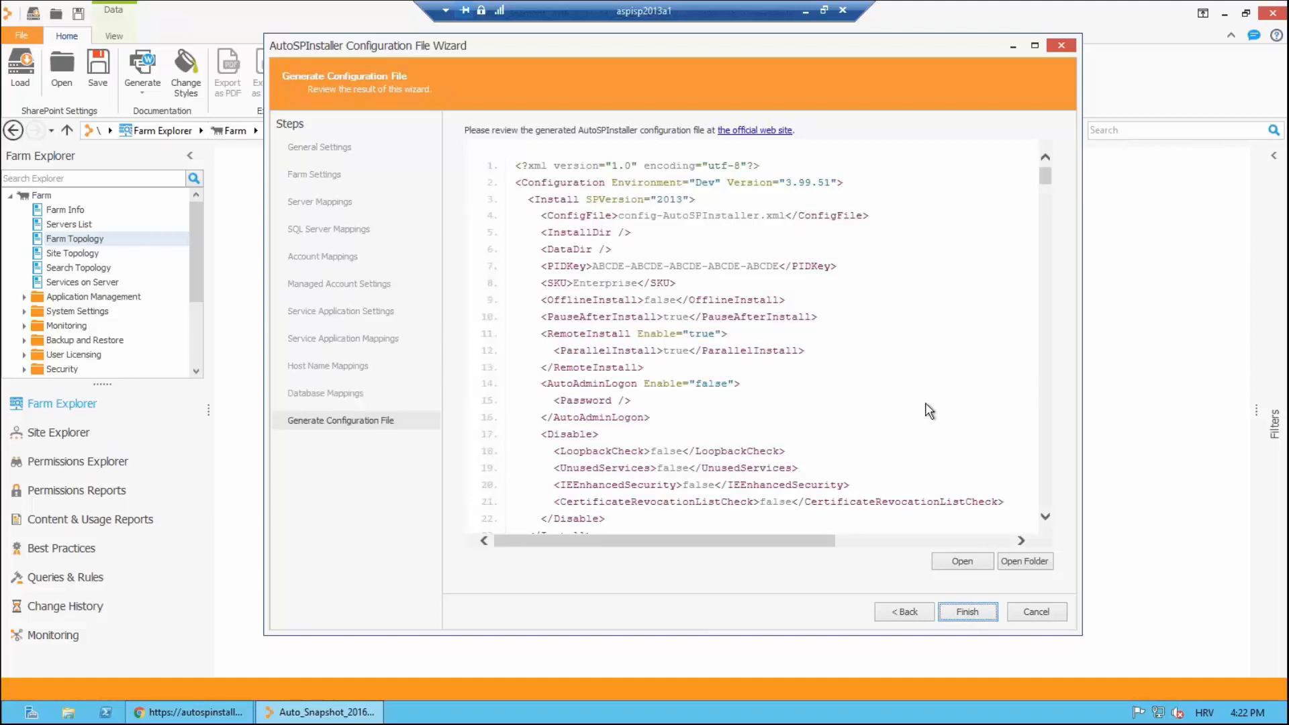
Step: Scroll to the end of the generated AutoSPInstaller XML and open its TEST-ASPISP2013A1 data folder
{"action": "left_click_drag", "start_coordinate": [1045, 176], "coordinate": [1041, 520]}
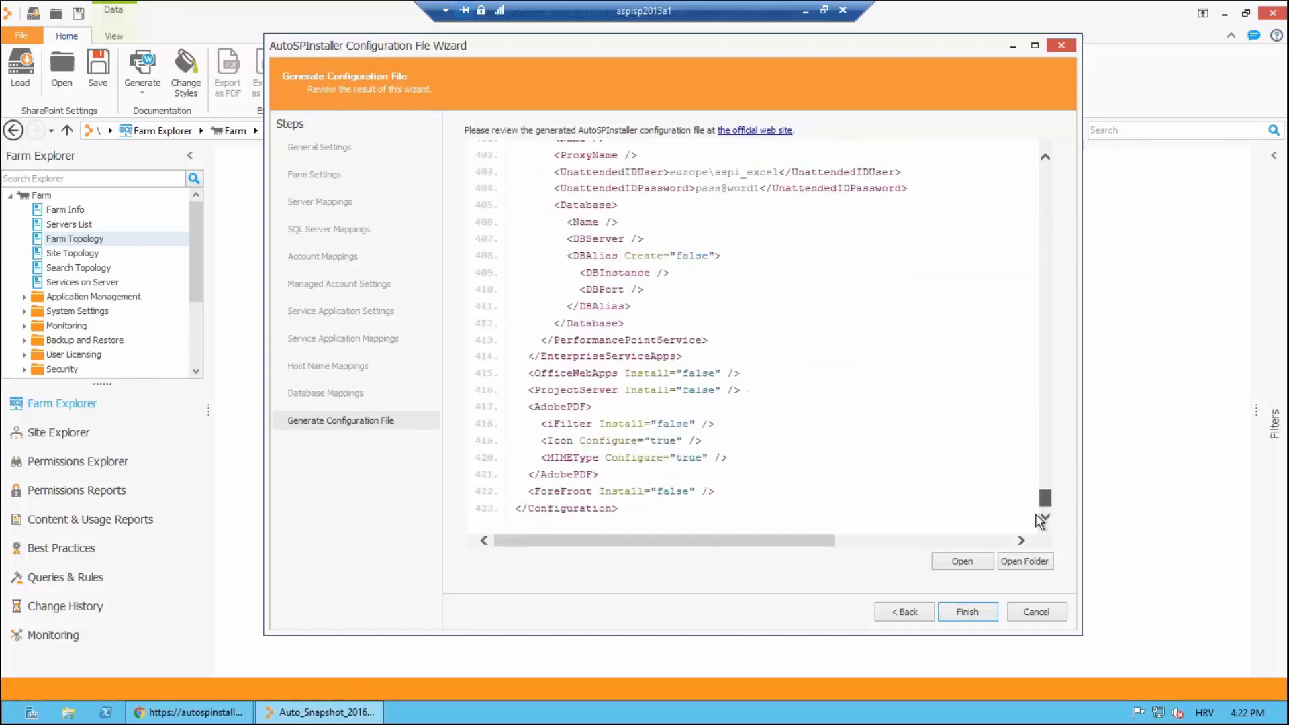
{"action": "left_click", "coordinate": [1017, 557]}
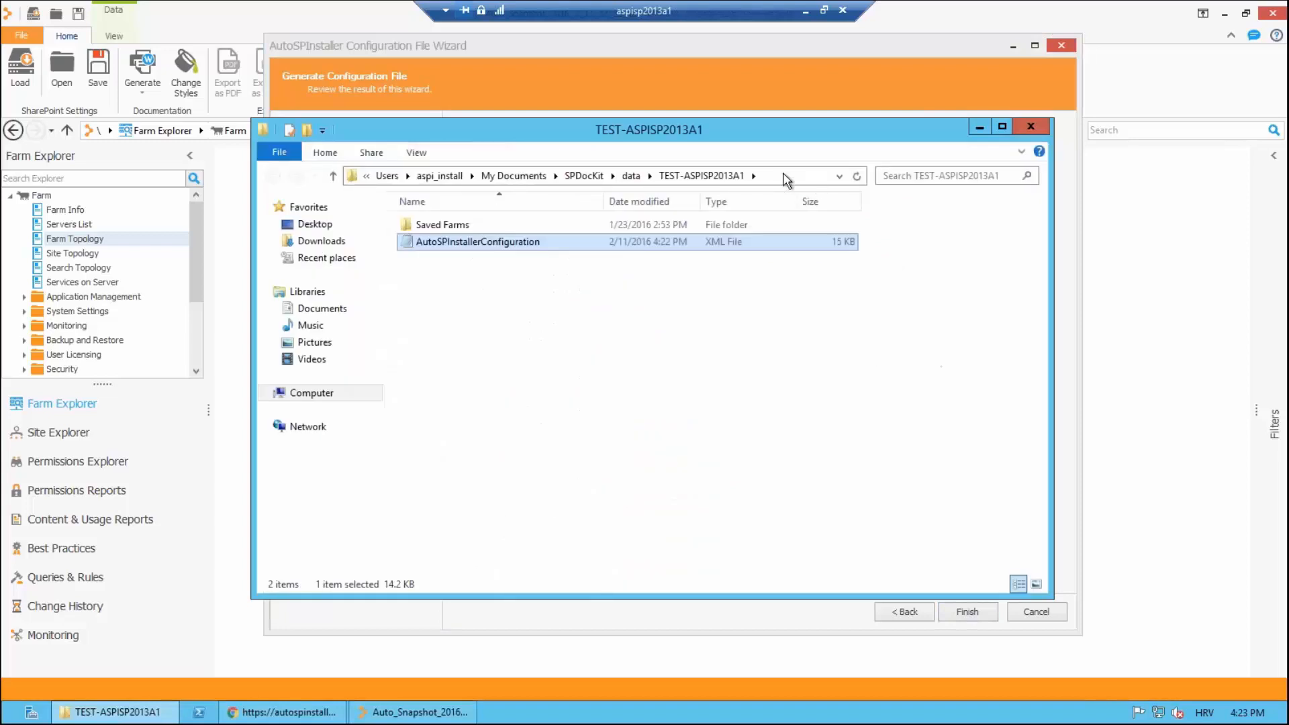
Step: Copy the configuration folder's full path and return to the AutoSPInstaller Online browser window
{"action": "left_click", "coordinate": [784, 176]}
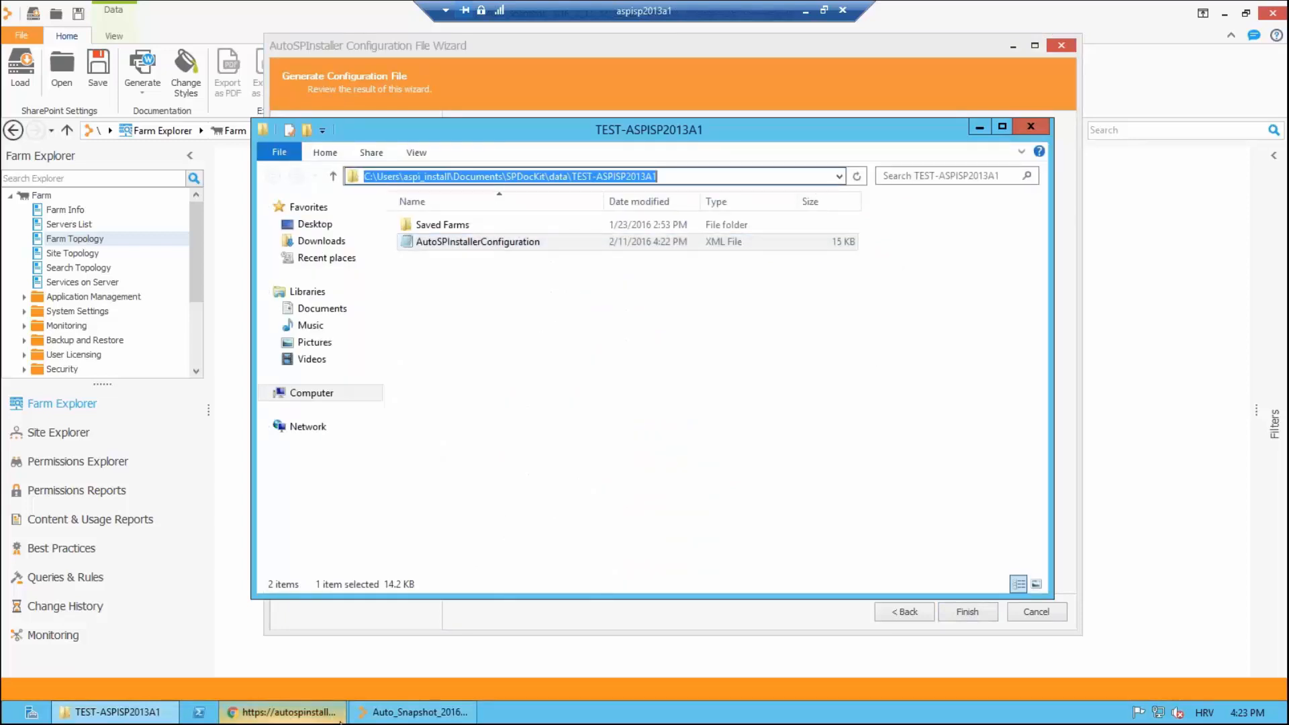
{"action": "left_click", "coordinate": [321, 710]}
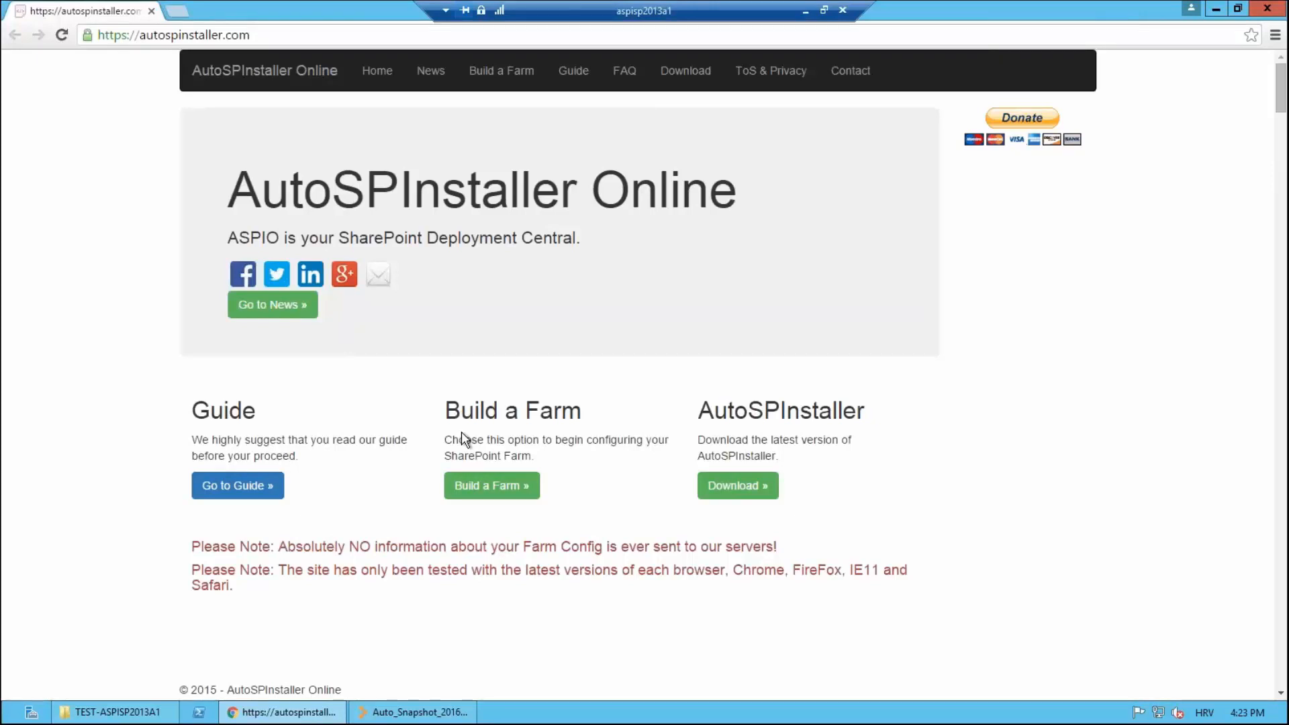
Step: Start Build a Farm and pick the Load from my XML option
{"action": "left_click", "coordinate": [478, 495]}
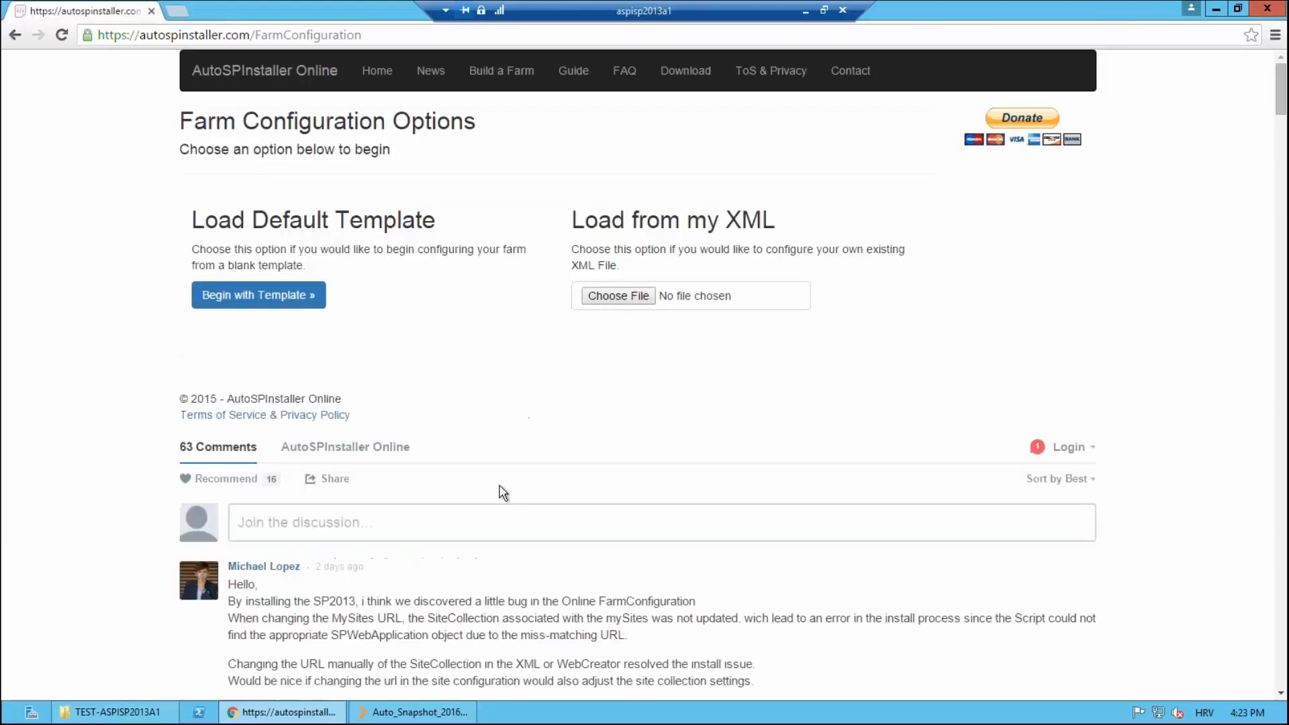
{"action": "left_click", "coordinate": [618, 297]}
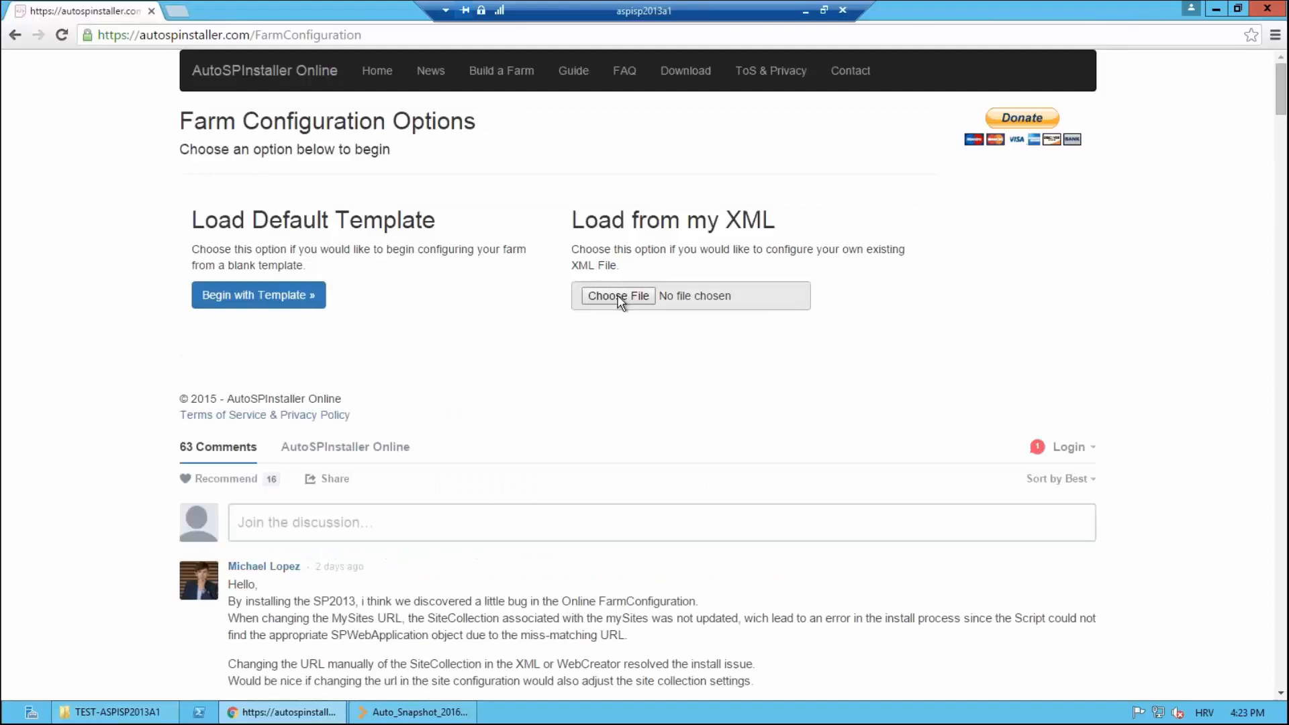
Step: Load AutoSPInstallerConfiguration.xml from the pasted SPDocKit data folder path
{"action": "left_click", "coordinate": [619, 300]}
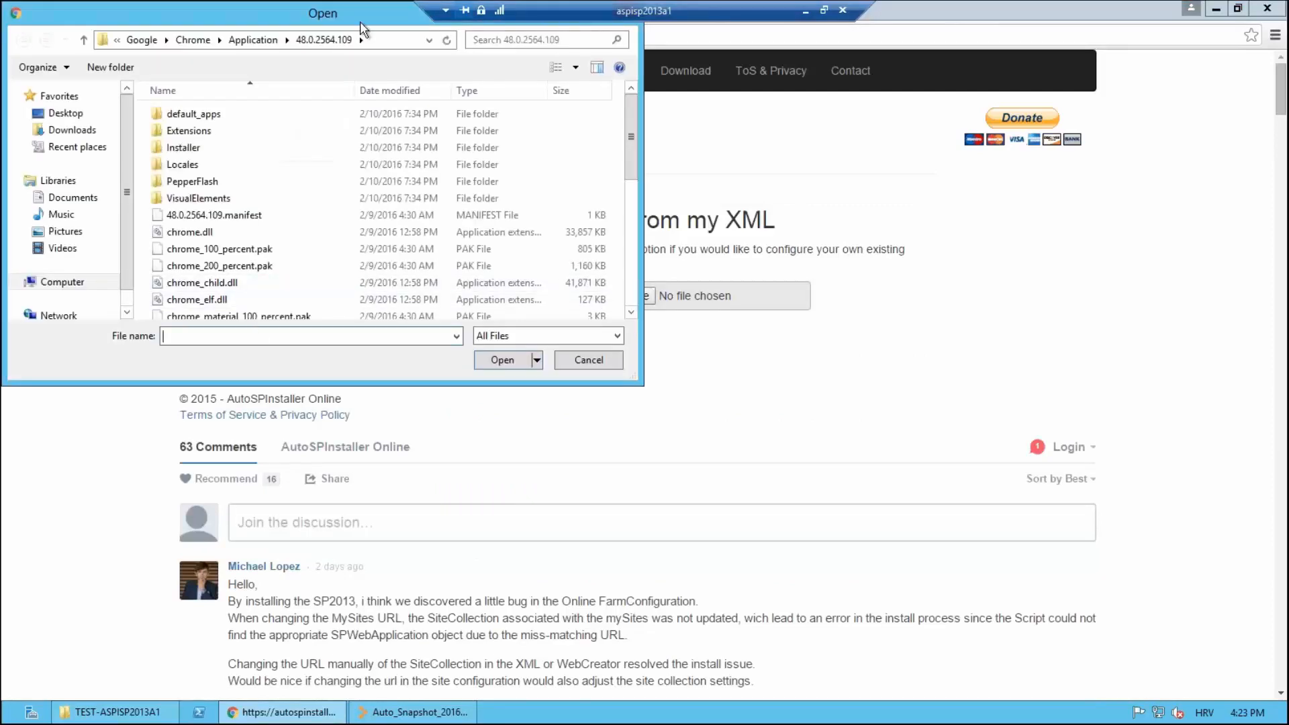
{"action": "left_click", "coordinate": [382, 42]}
{"action": "type", "text": "C:\\Users\\aspi_install\\Documents\\SPDocKit\\data\\TEST-ASPISP2013A1"}
{"action": "key", "text": "Return"}
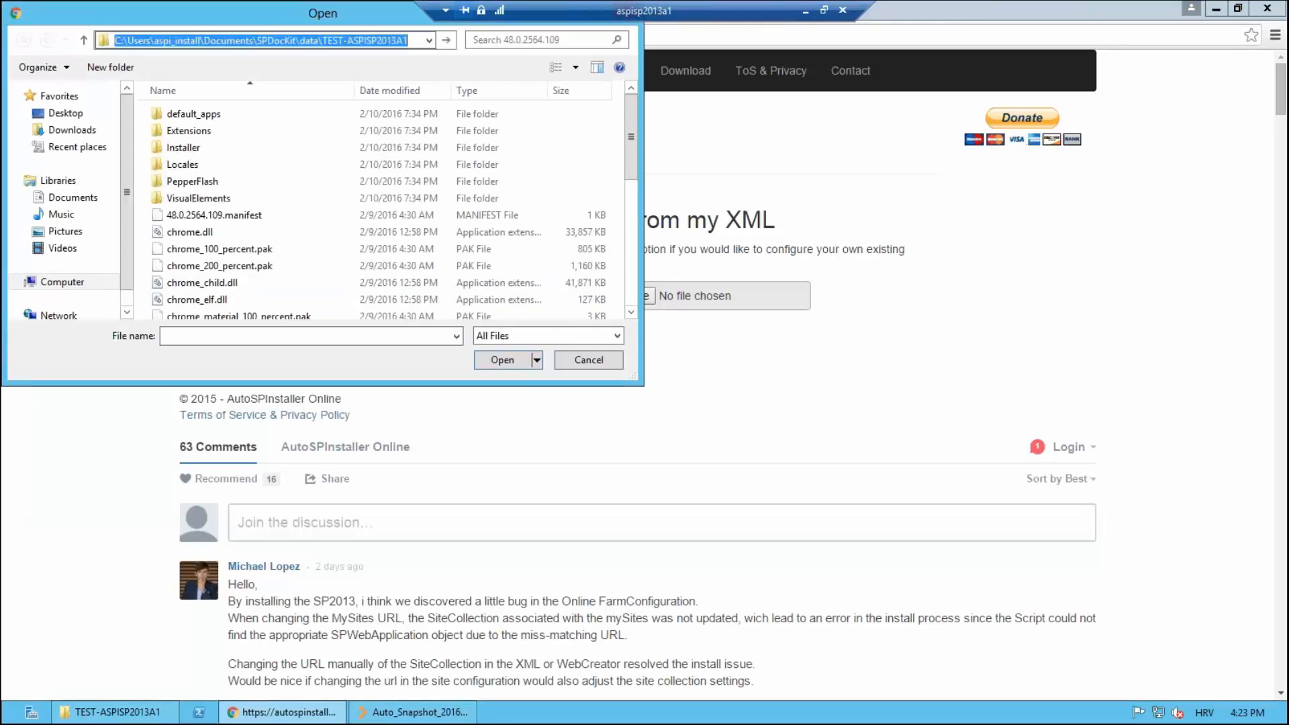
{"action": "double_click", "coordinate": [250, 131]}
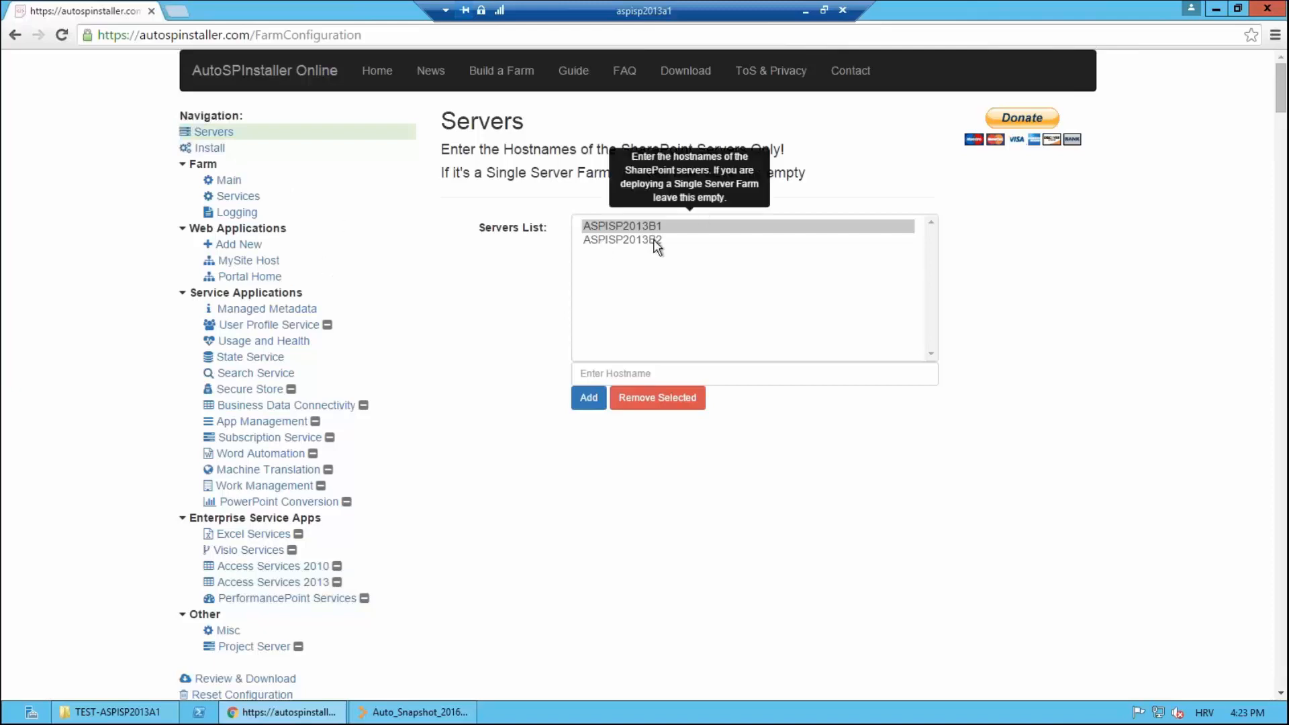
Step: Read through farm B's main settings, then go to the Farm Services page
{"action": "left_click", "coordinate": [228, 180]}
{"action": "left_click", "coordinate": [244, 196]}
{"action": "left_click", "coordinate": [228, 179]}
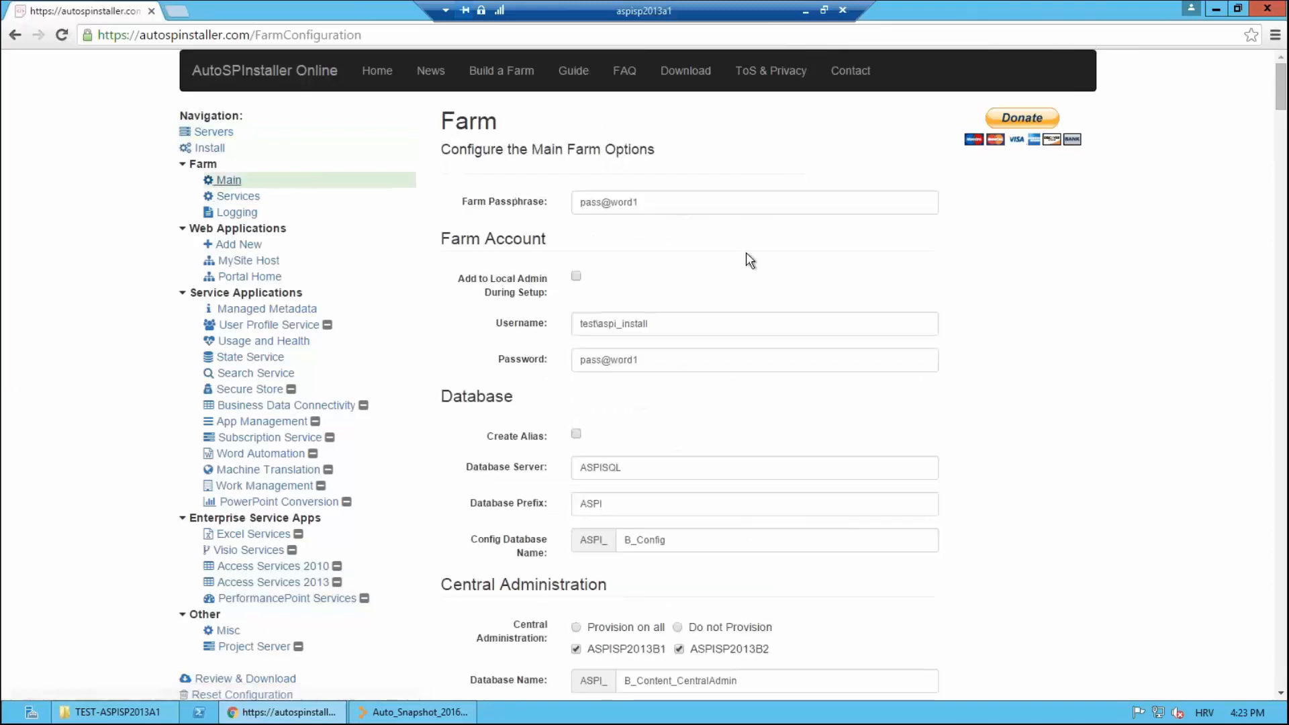
{"action": "scroll", "coordinate": [705, 268], "scroll_direction": "down", "scroll_amount": 3}
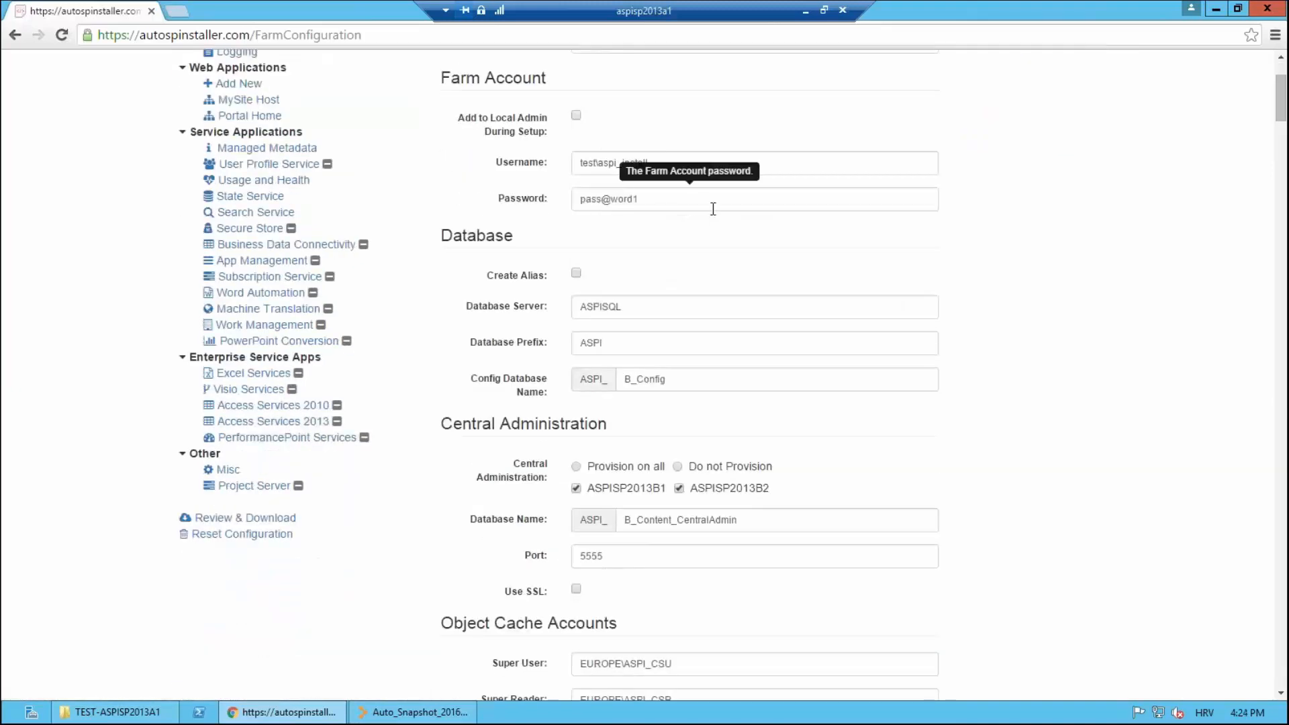
{"action": "scroll", "coordinate": [710, 206], "scroll_direction": "down", "scroll_amount": 3}
{"action": "mouse_move", "coordinate": [541, 227]}
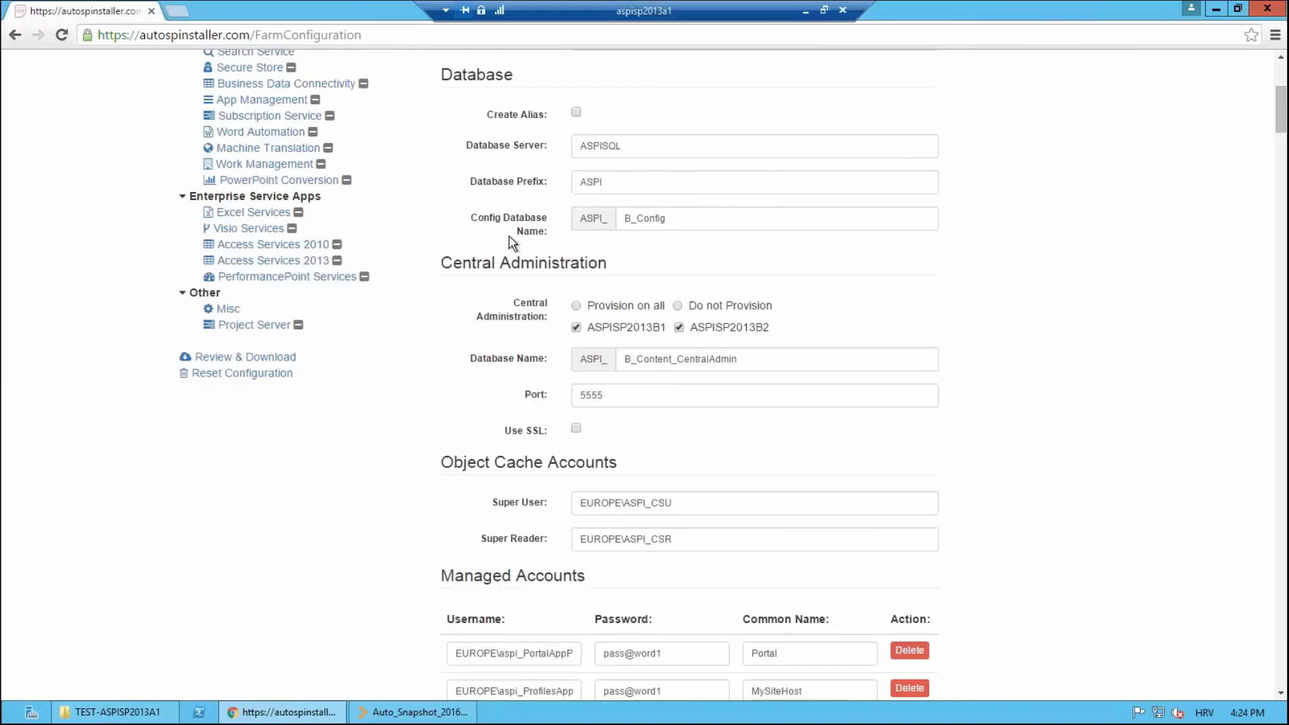
{"action": "scroll", "coordinate": [631, 185], "scroll_direction": "down", "scroll_amount": 1}
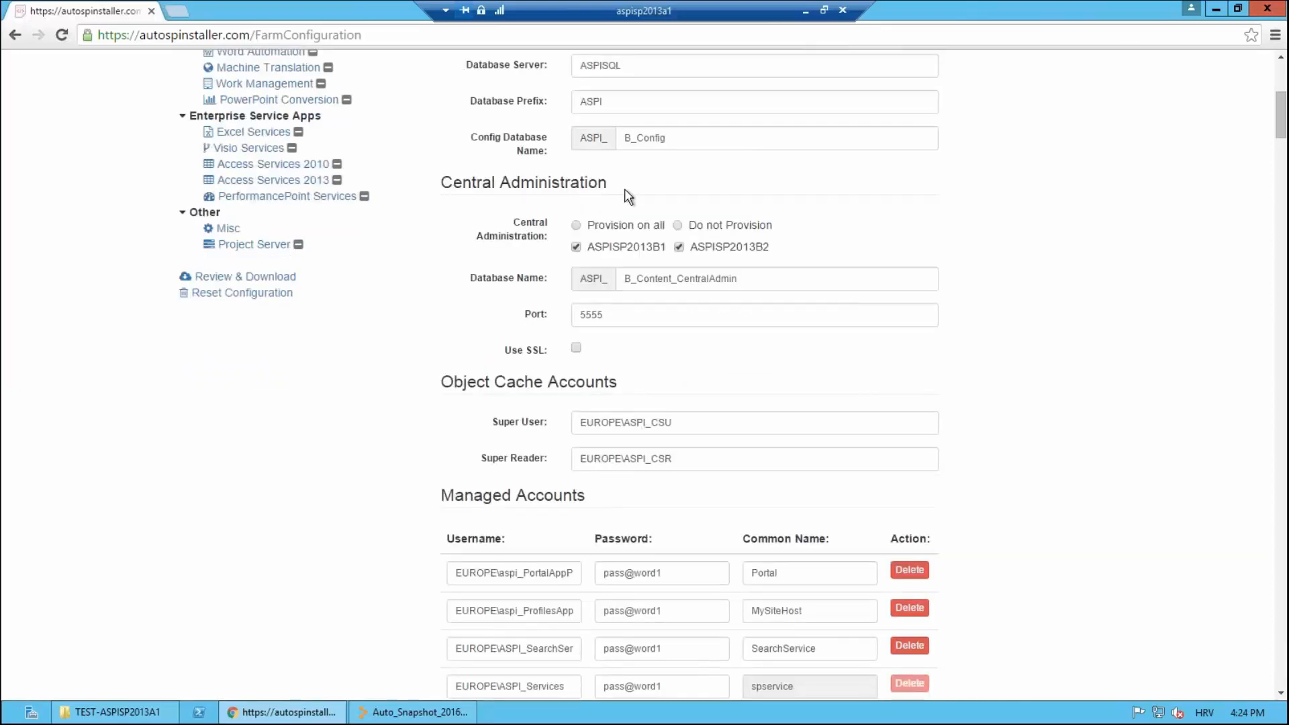
{"action": "scroll", "coordinate": [627, 195], "scroll_direction": "down", "scroll_amount": 3}
{"action": "scroll", "coordinate": [542, 308], "scroll_direction": "up", "scroll_amount": 8}
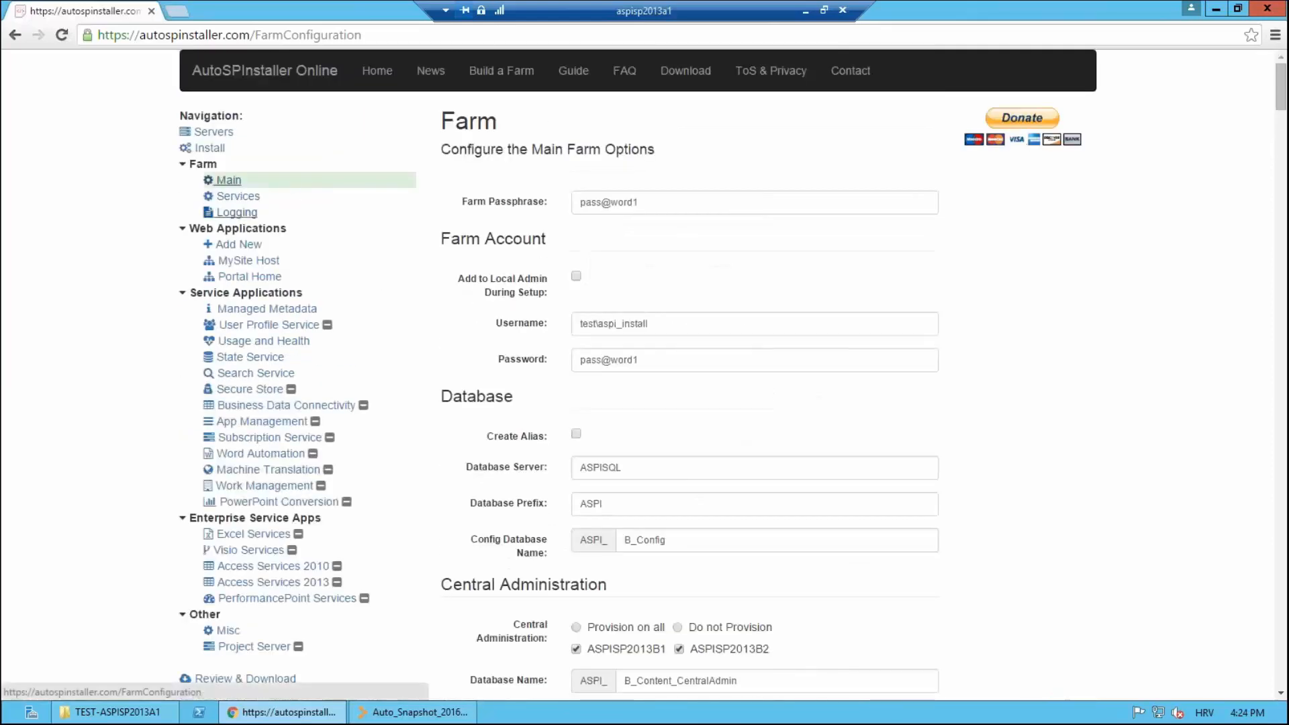
{"action": "left_click", "coordinate": [240, 198]}
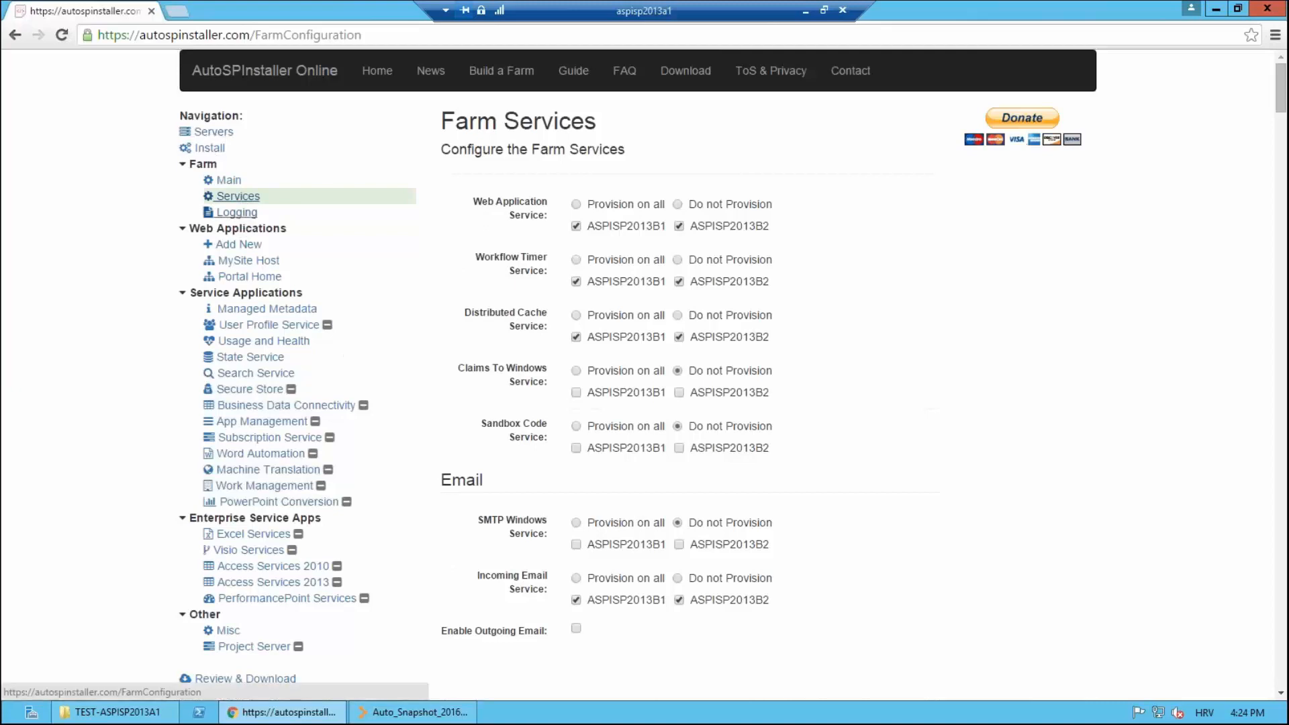
{"action": "left_click", "coordinate": [248, 212]}
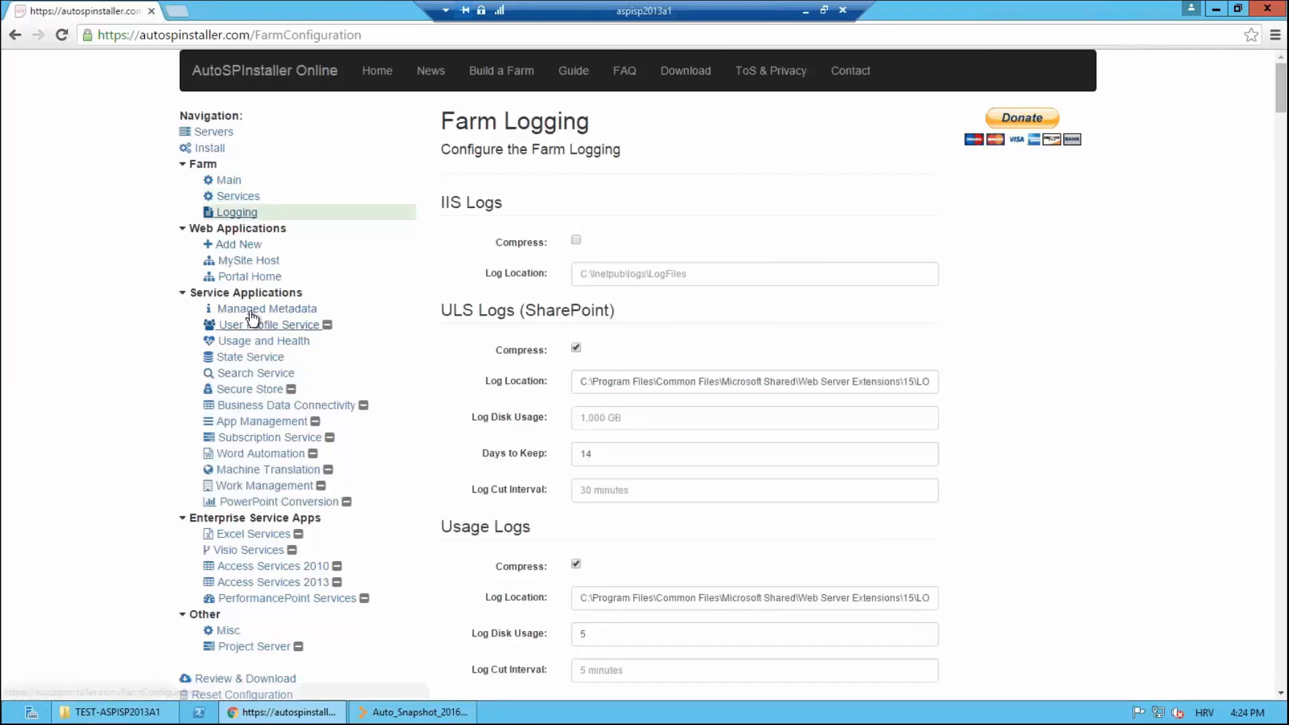
{"action": "left_click", "coordinate": [254, 263]}
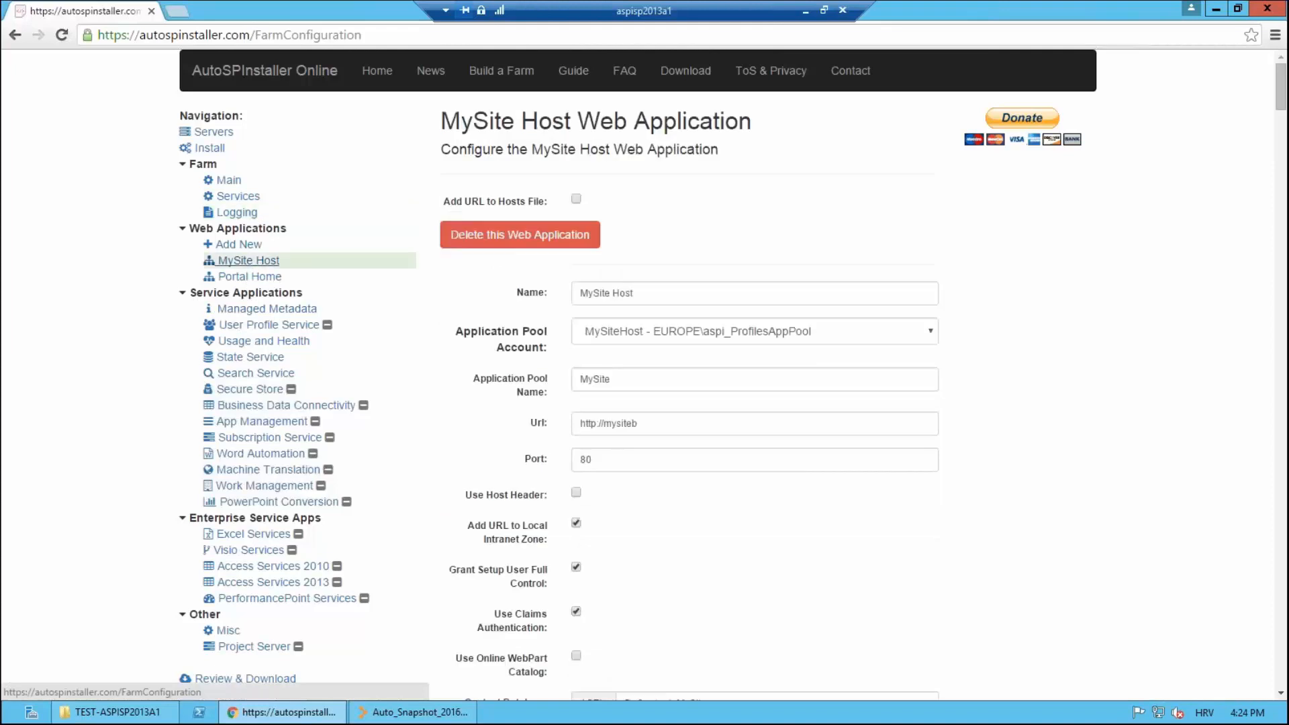
{"action": "scroll", "coordinate": [375, 242], "scroll_direction": "down", "scroll_amount": 3}
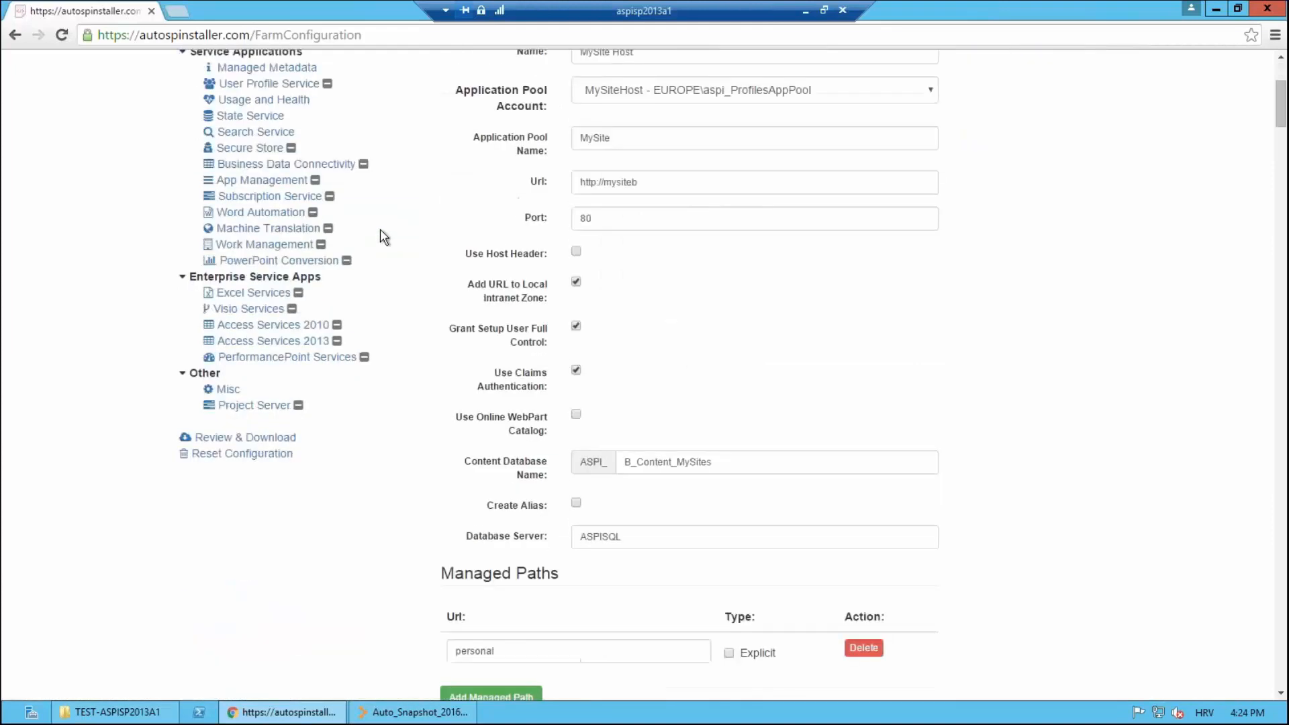
{"action": "scroll", "coordinate": [380, 229], "scroll_direction": "up", "scroll_amount": 3}
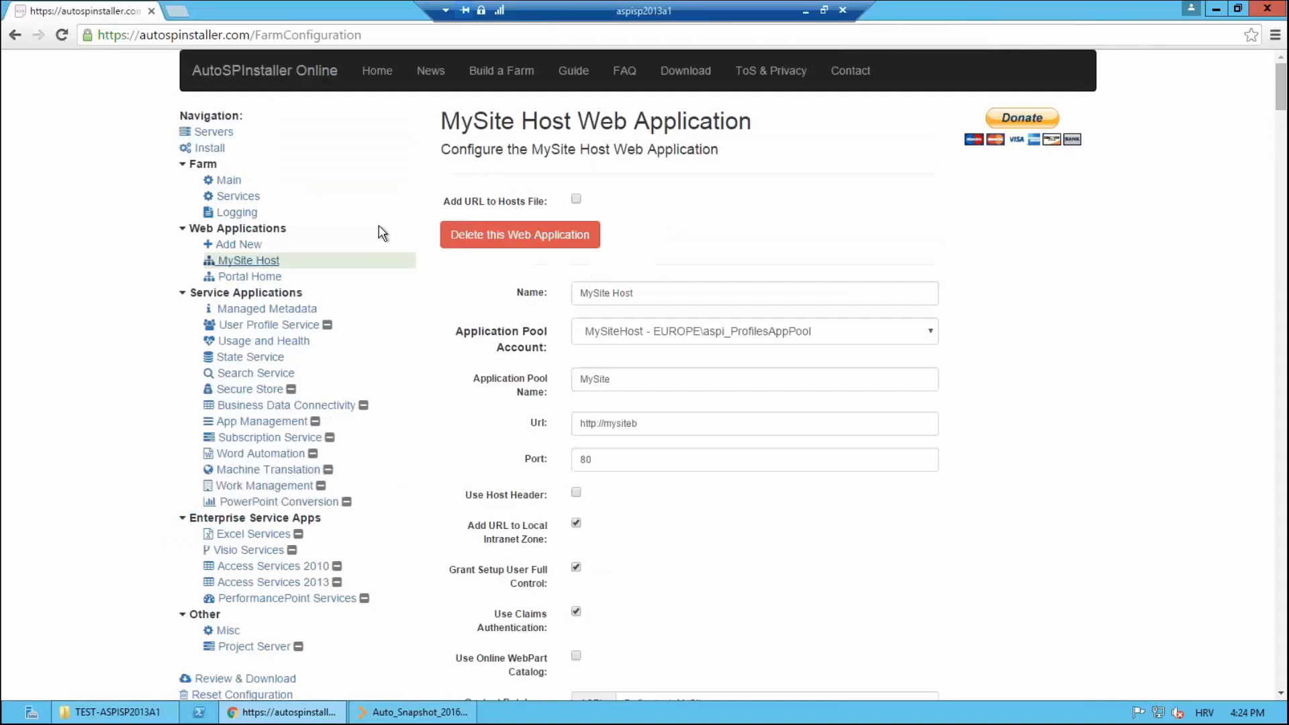
{"action": "scroll", "coordinate": [469, 288], "scroll_direction": "down", "scroll_amount": 5}
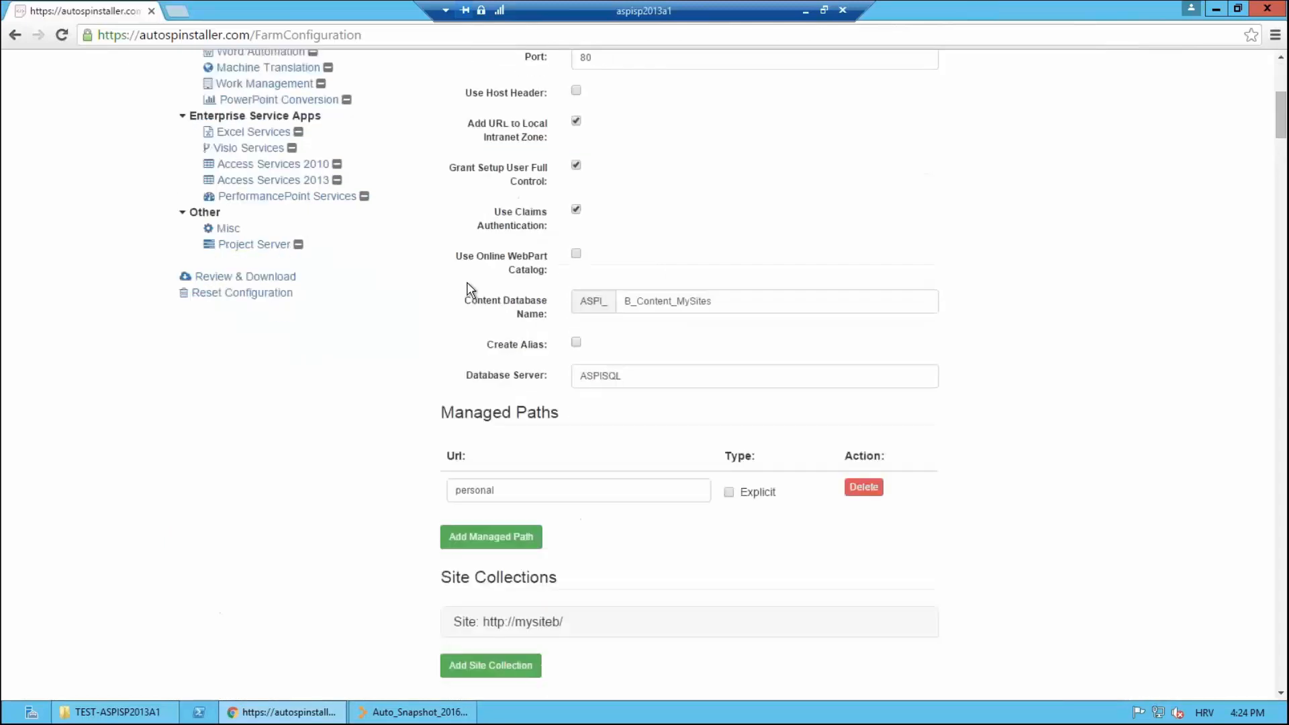
{"action": "scroll", "coordinate": [467, 282], "scroll_direction": "up", "scroll_amount": 3}
{"action": "scroll", "coordinate": [463, 275], "scroll_direction": "up", "scroll_amount": 2}
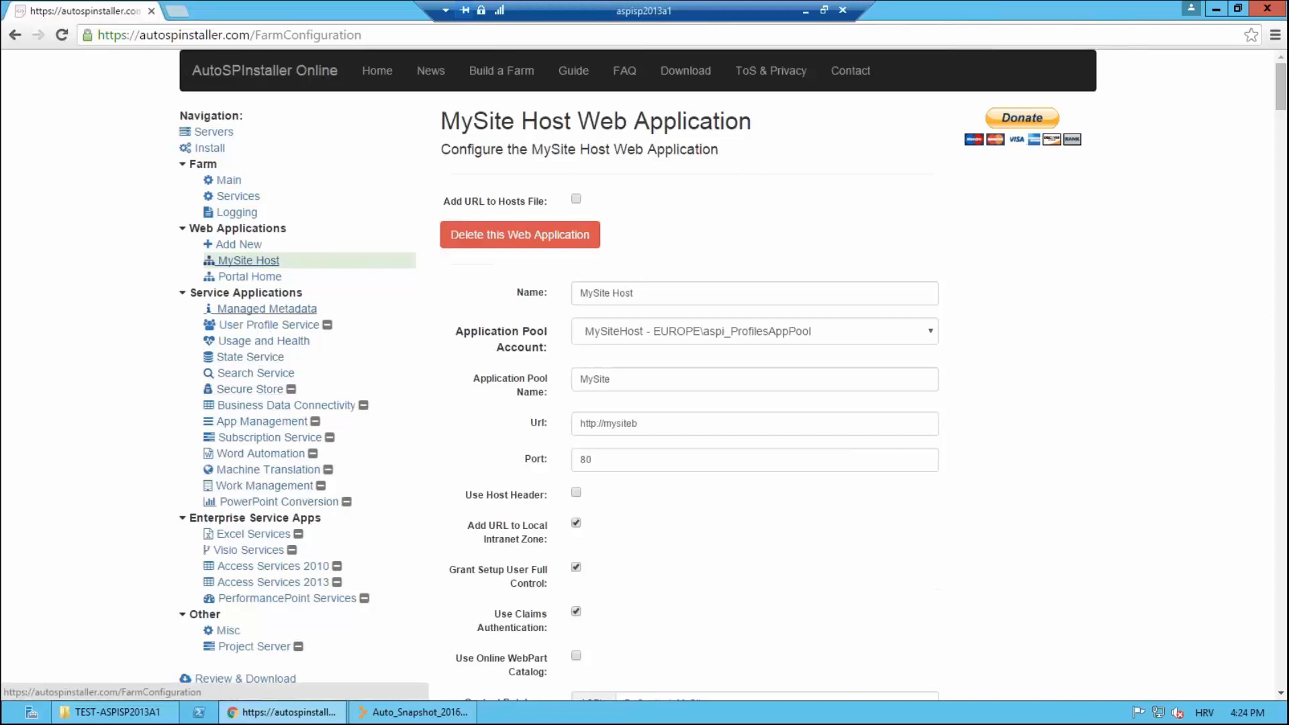
{"action": "scroll", "coordinate": [208, 403], "scroll_direction": "down", "scroll_amount": 3}
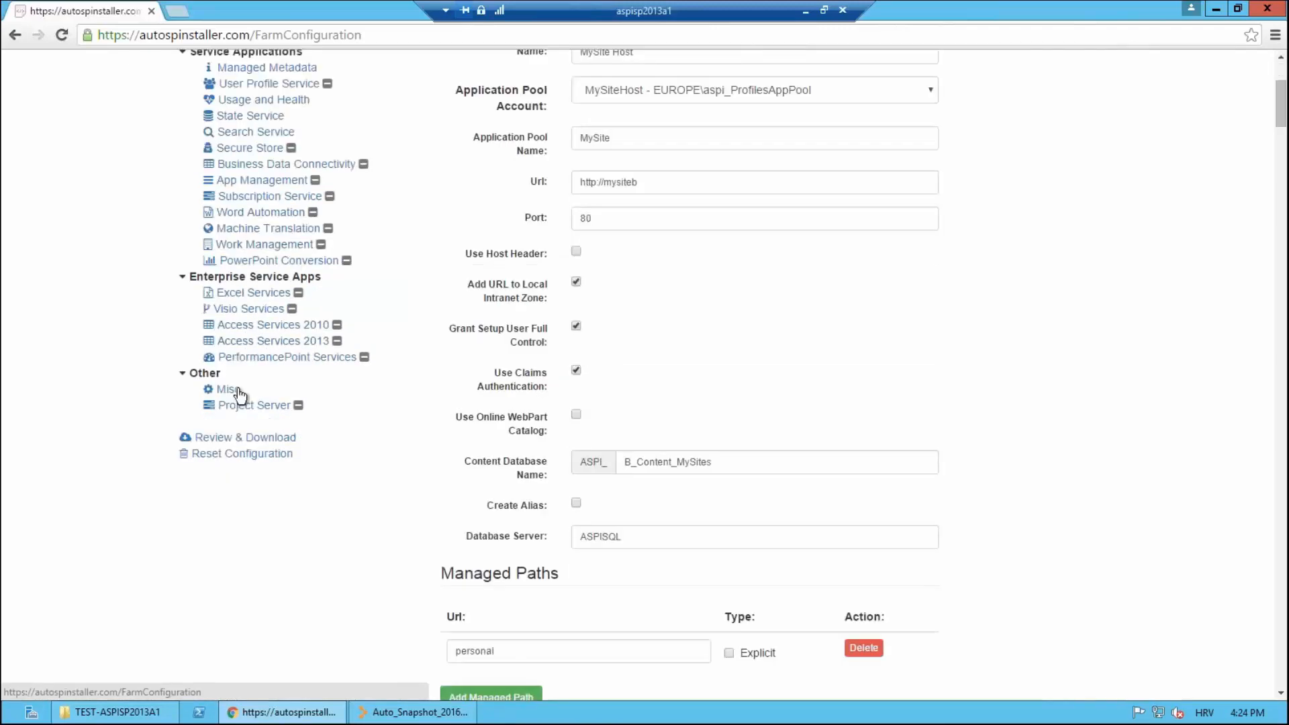
{"action": "scroll", "coordinate": [314, 375], "scroll_direction": "down", "scroll_amount": 3}
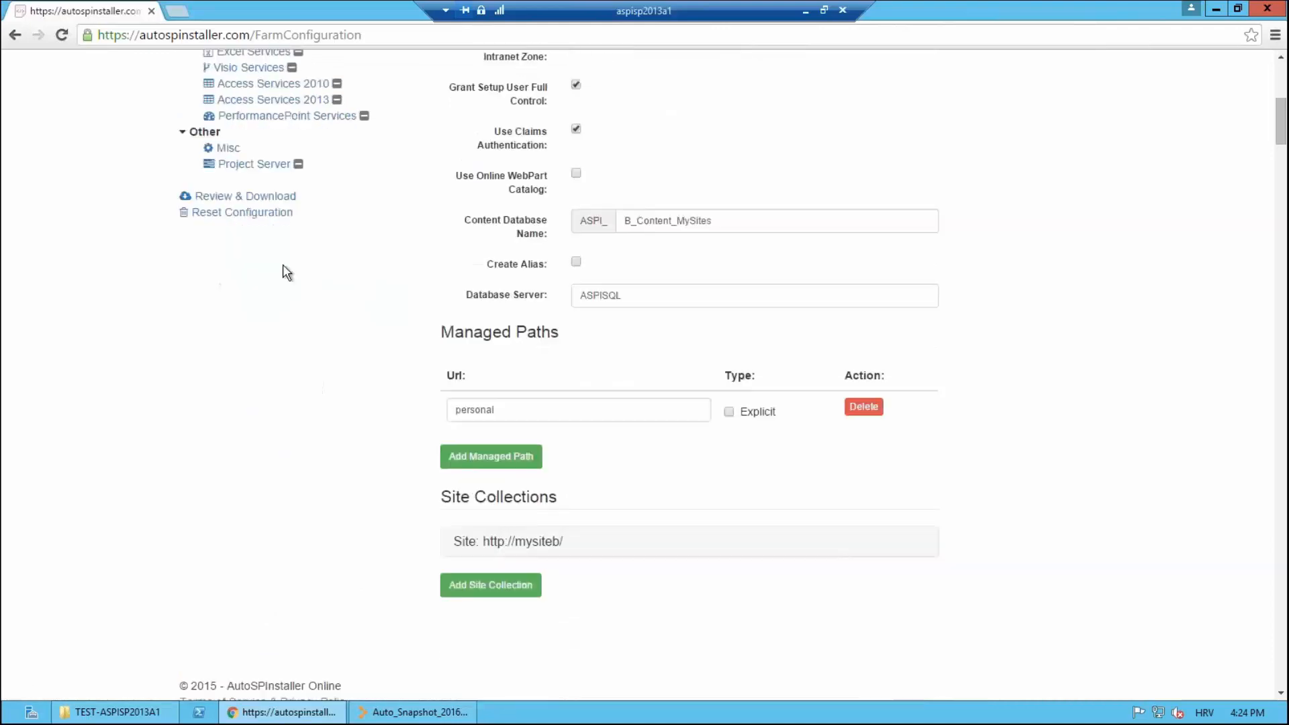
{"action": "left_click", "coordinate": [269, 196]}
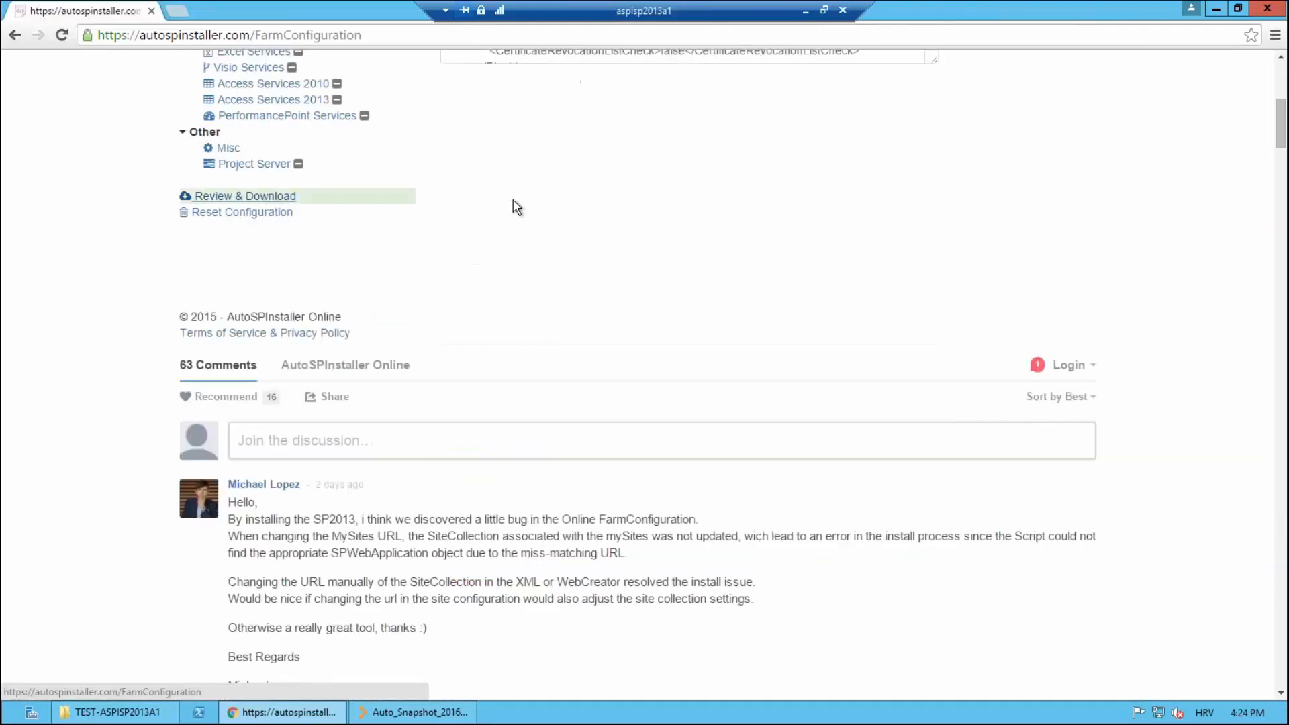
Step: Inspect the XML's Install block, then switch to the aspisp2013b1 remote session
{"action": "left_click_drag", "start_coordinate": [543, 239], "coordinate": [607, 351]}
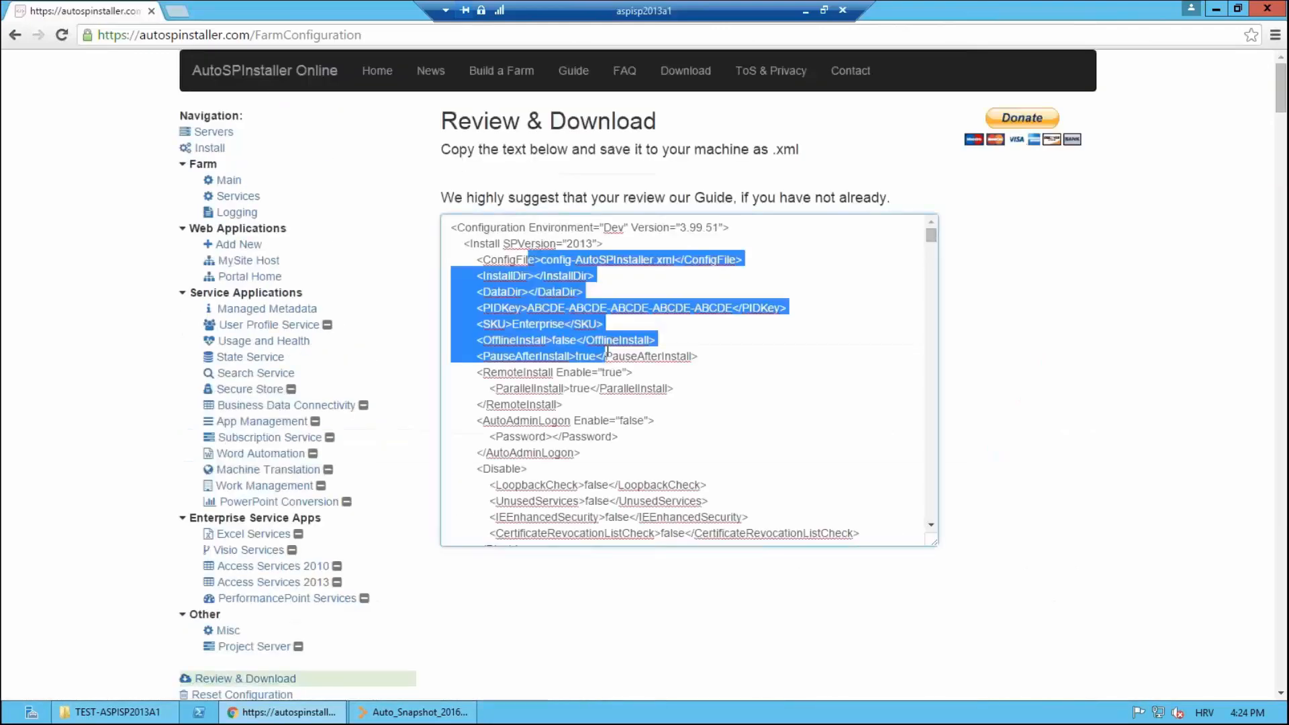
{"action": "left_click", "coordinate": [607, 351]}
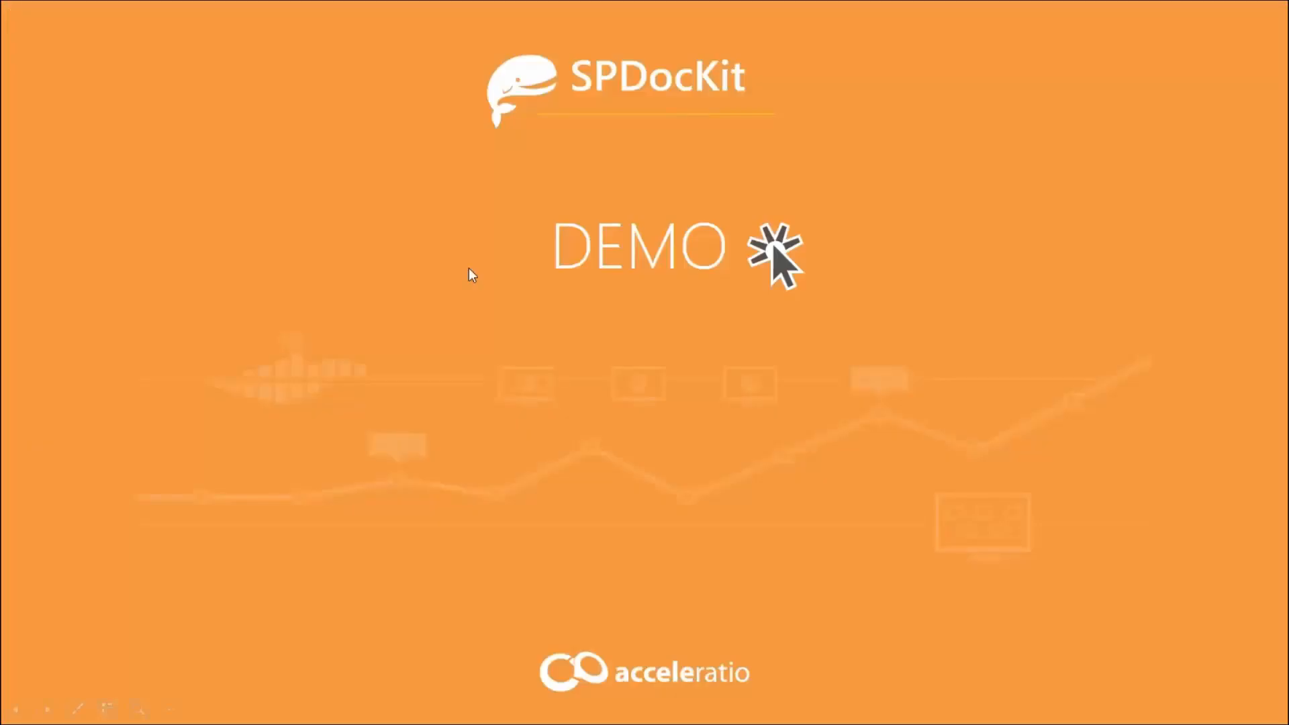
{"action": "key", "text": "alt+Tab"}
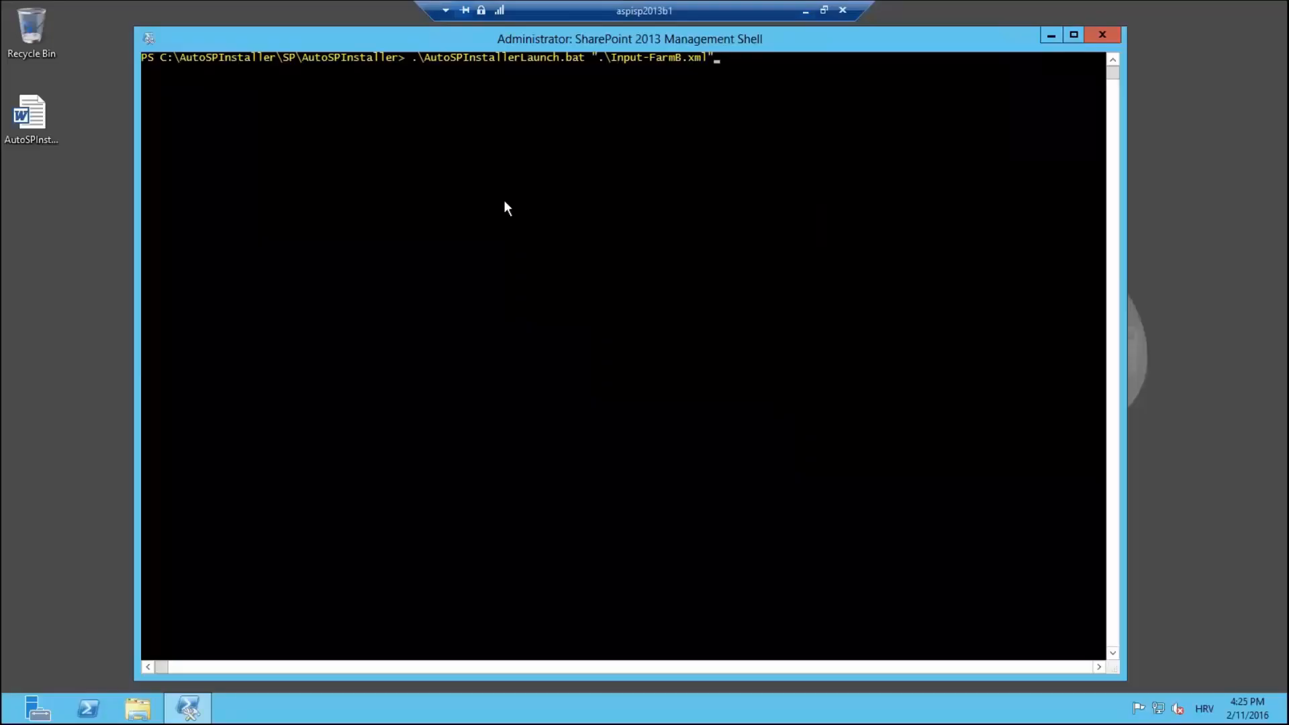
{"action": "left_click", "coordinate": [134, 707]}
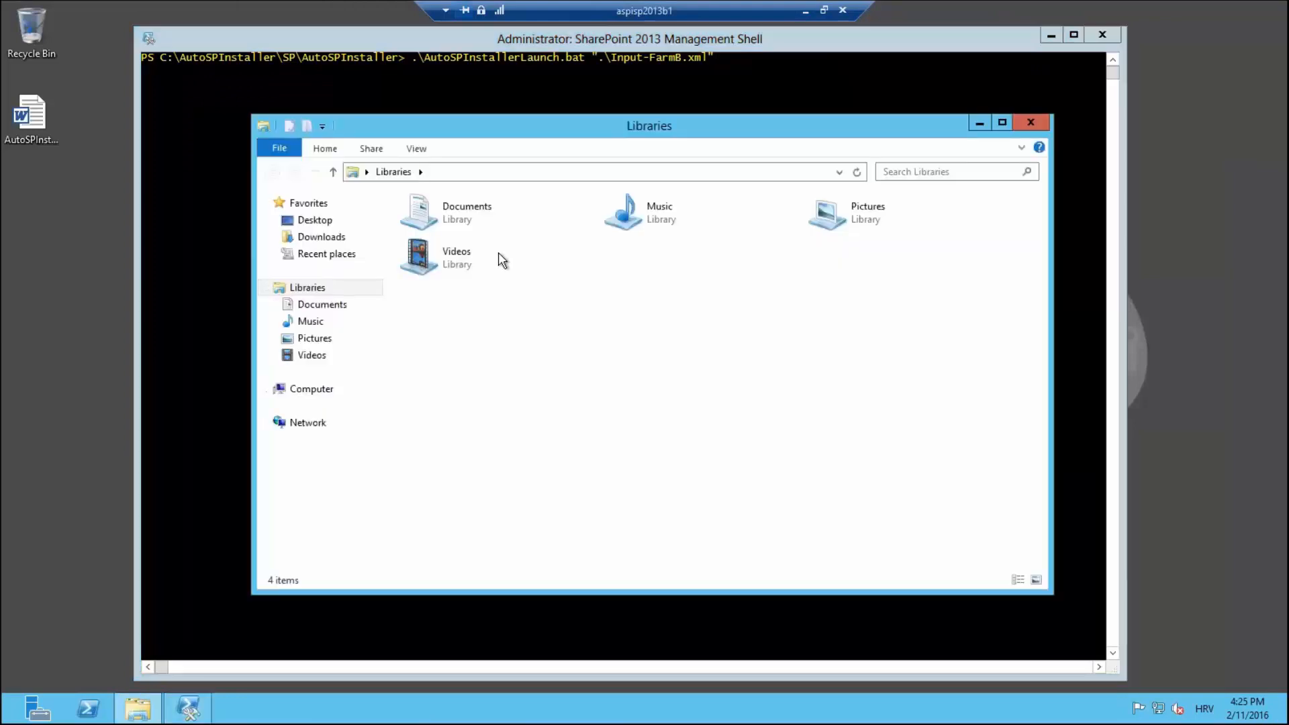
{"action": "left_click", "coordinate": [314, 390]}
{"action": "double_click", "coordinate": [460, 223]}
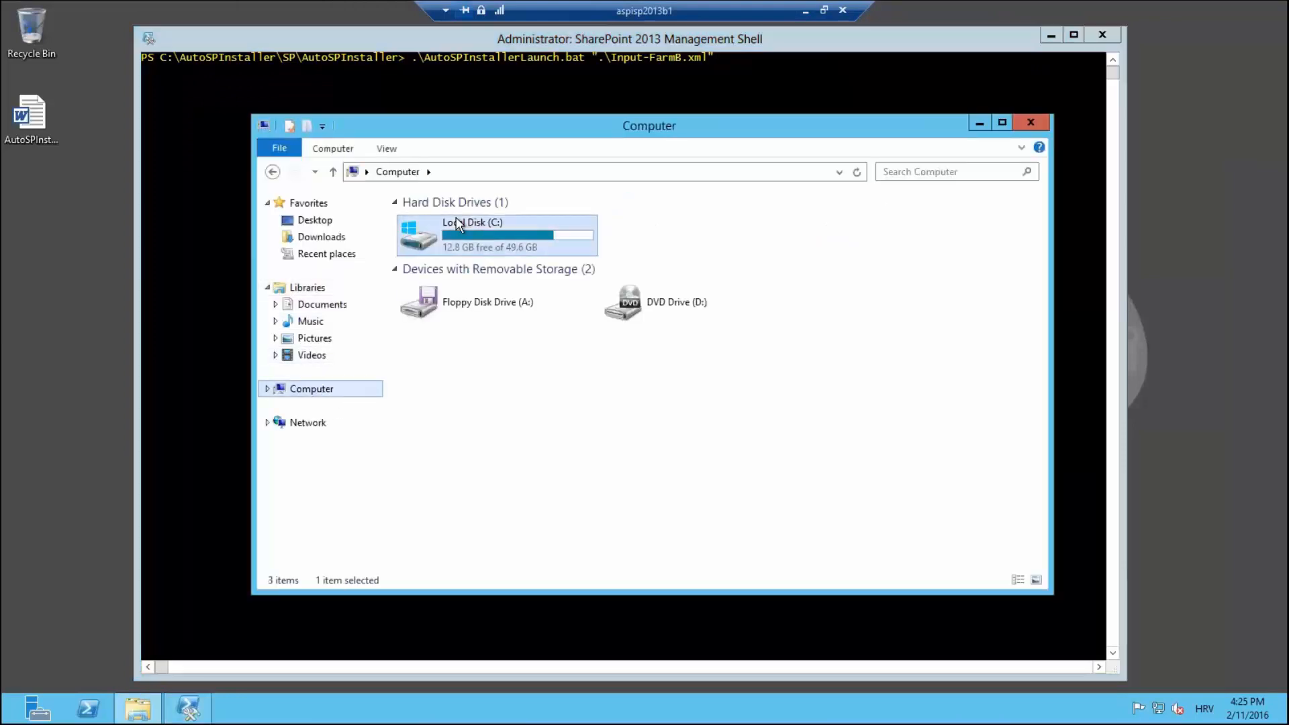
{"action": "double_click", "coordinate": [460, 220]}
{"action": "double_click", "coordinate": [452, 221]}
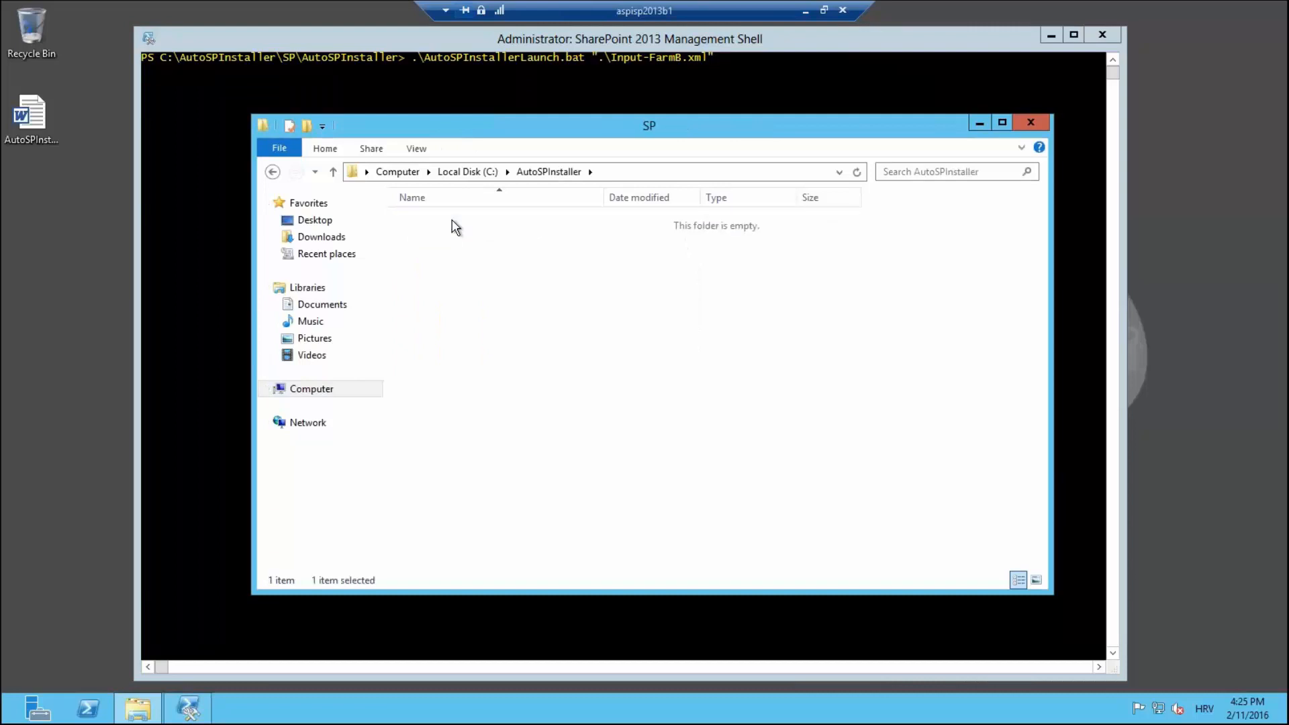
{"action": "double_click", "coordinate": [449, 270]}
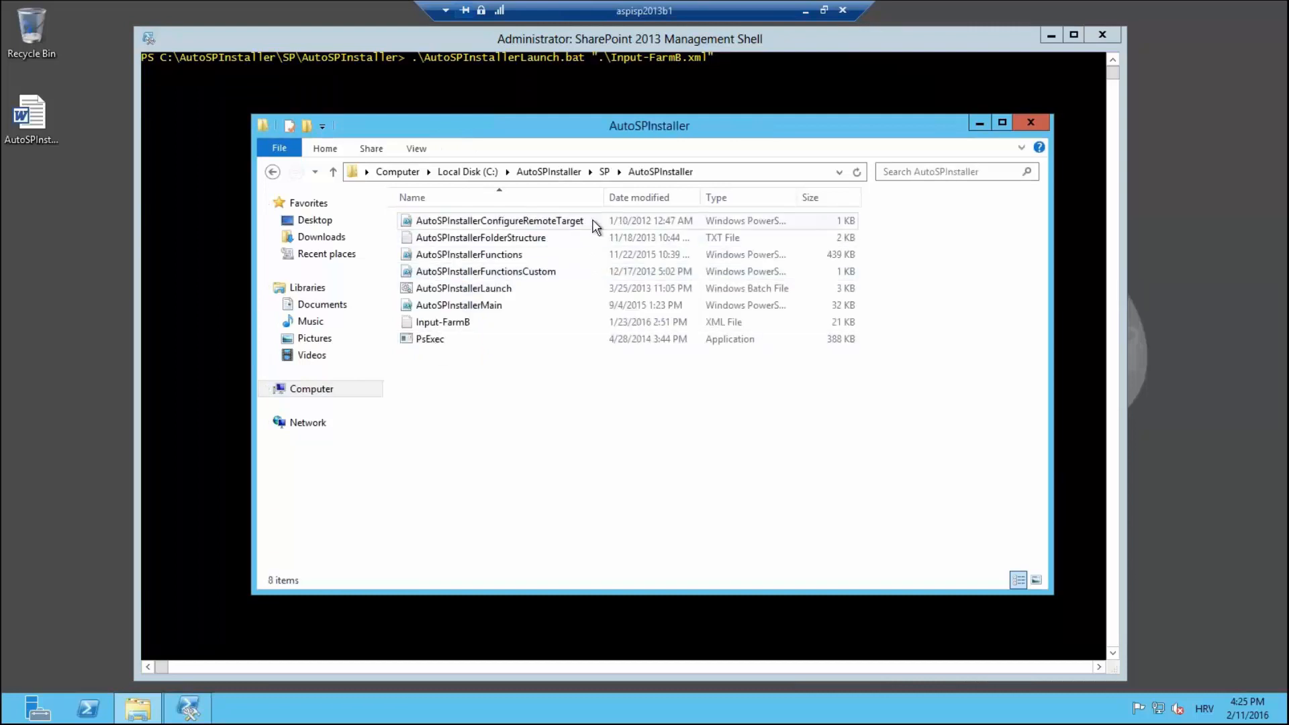
{"action": "left_click_drag", "start_coordinate": [607, 200], "coordinate": [648, 200]}
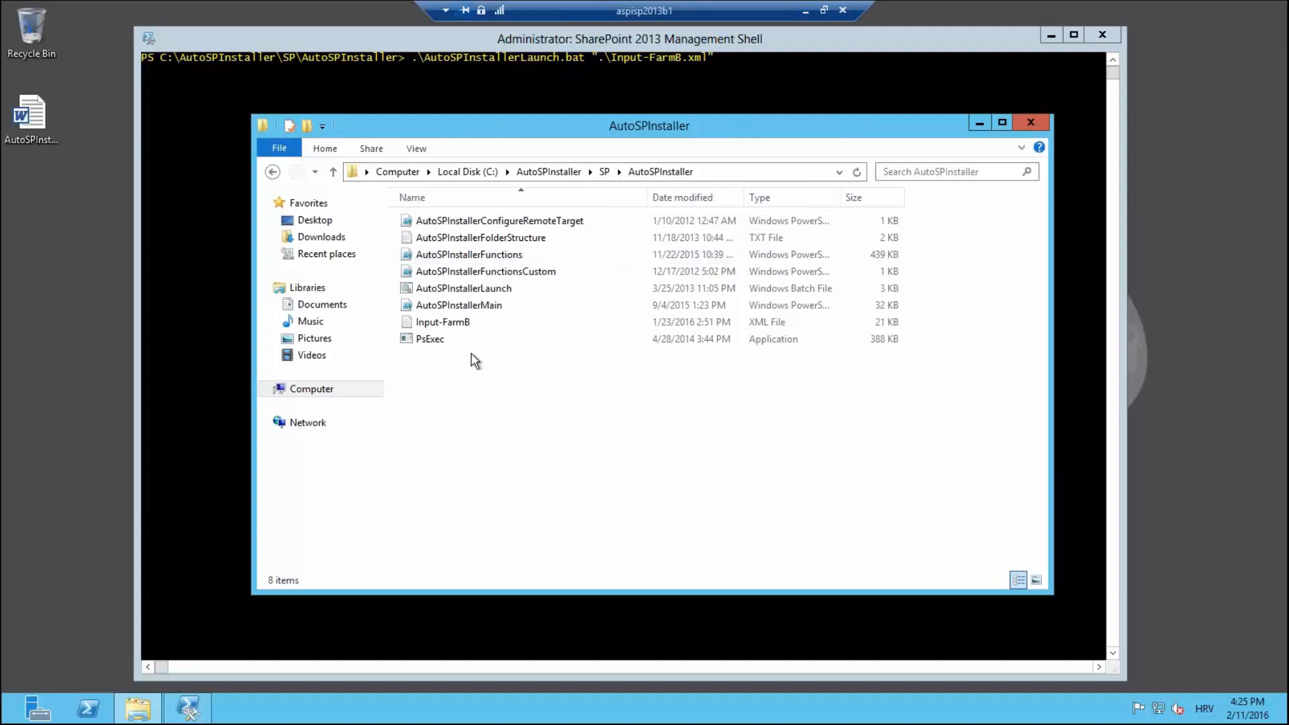
{"action": "left_click", "coordinate": [979, 125]}
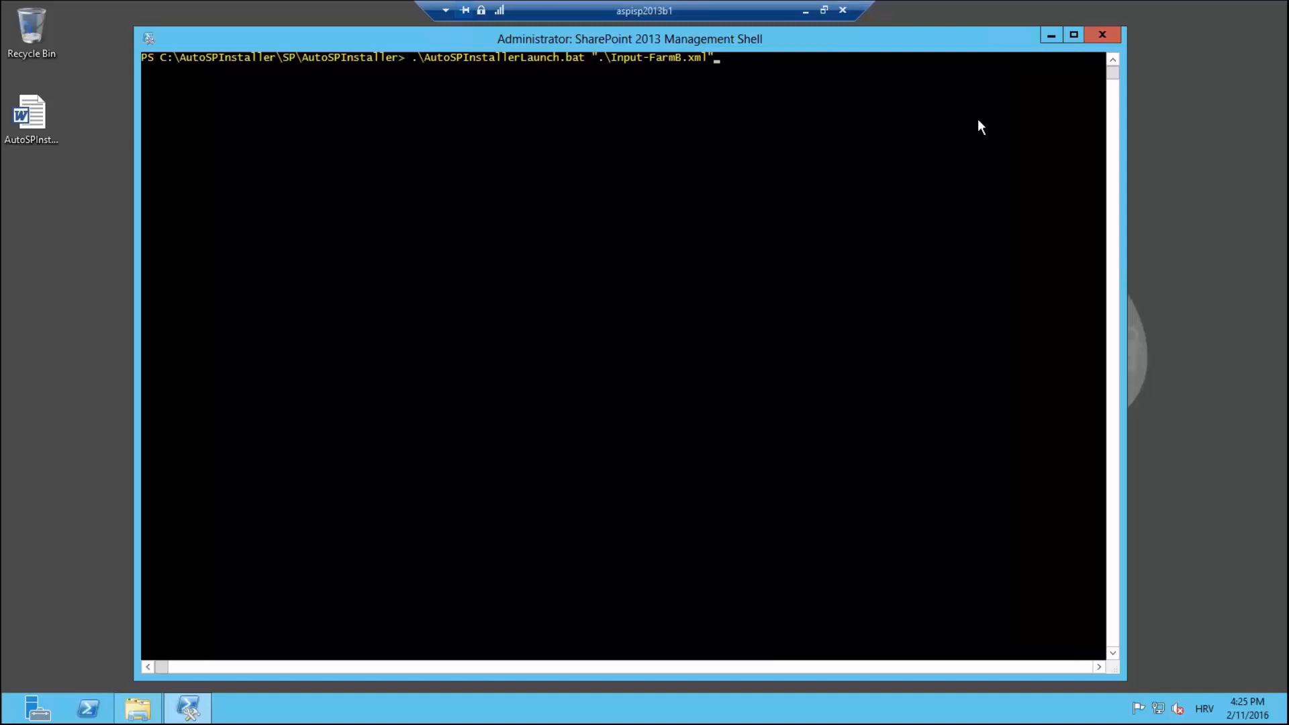
{"action": "left_click_drag", "start_coordinate": [387, 37], "coordinate": [329, 65]}
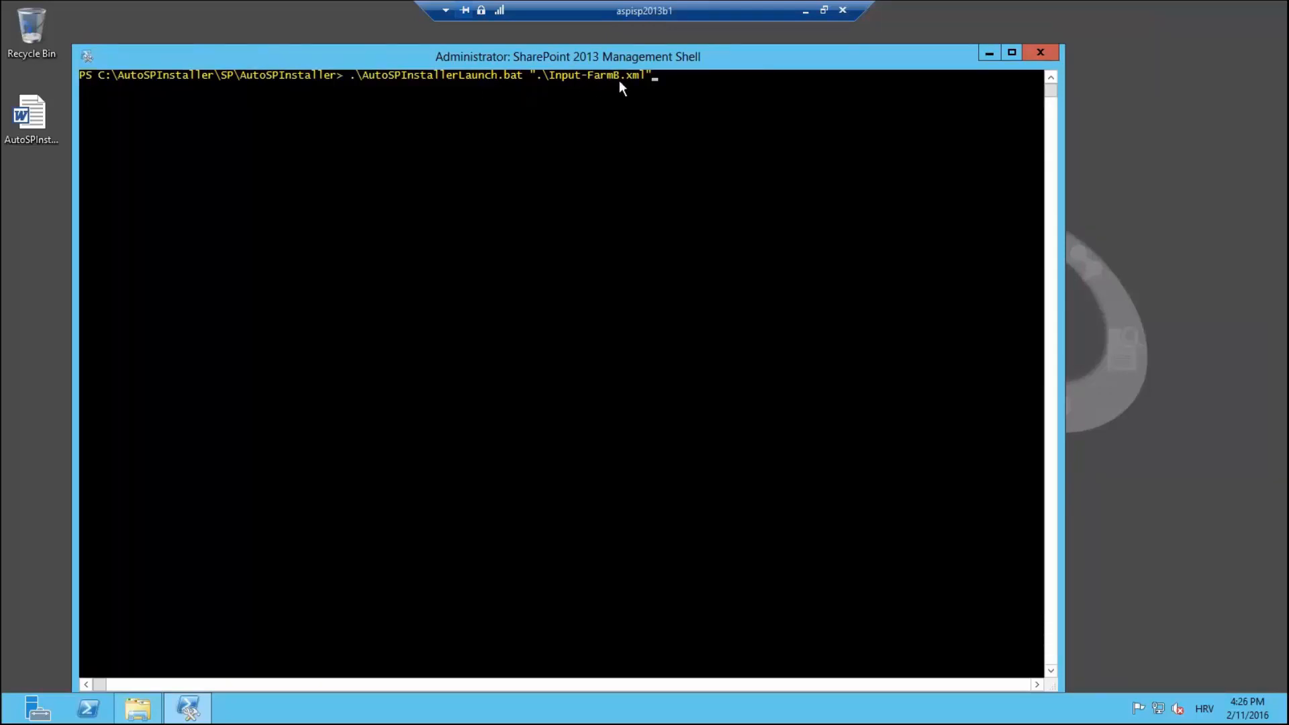
{"action": "left_click", "coordinate": [658, 81]}
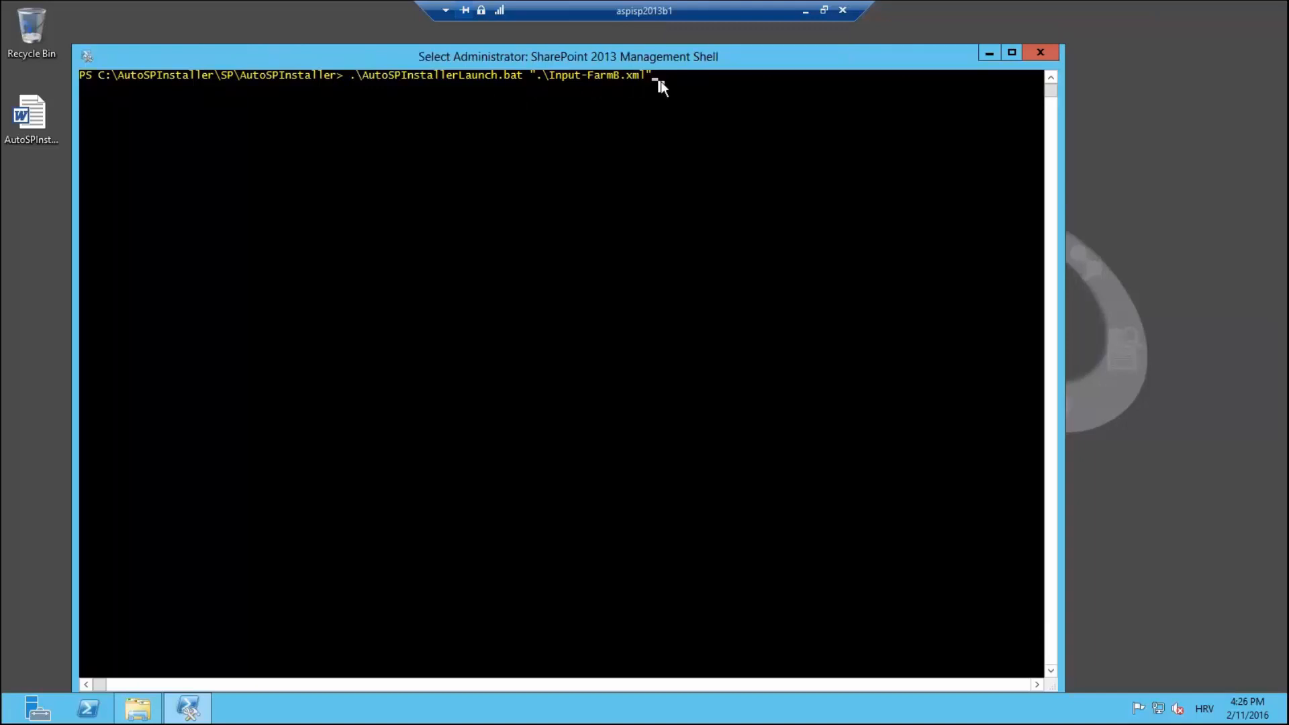
{"action": "key", "text": "Return"}
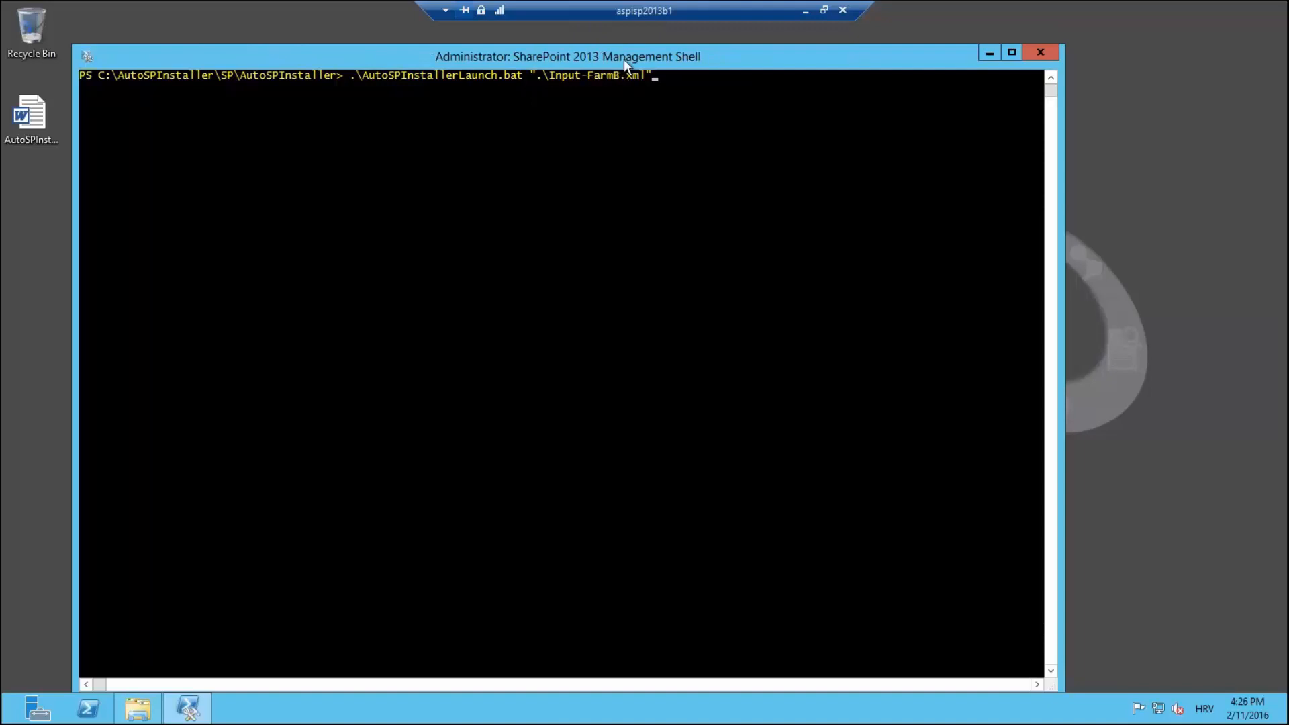
{"action": "left_click_drag", "start_coordinate": [622, 59], "coordinate": [632, 42]}
{"action": "left_click", "coordinate": [897, 285]}
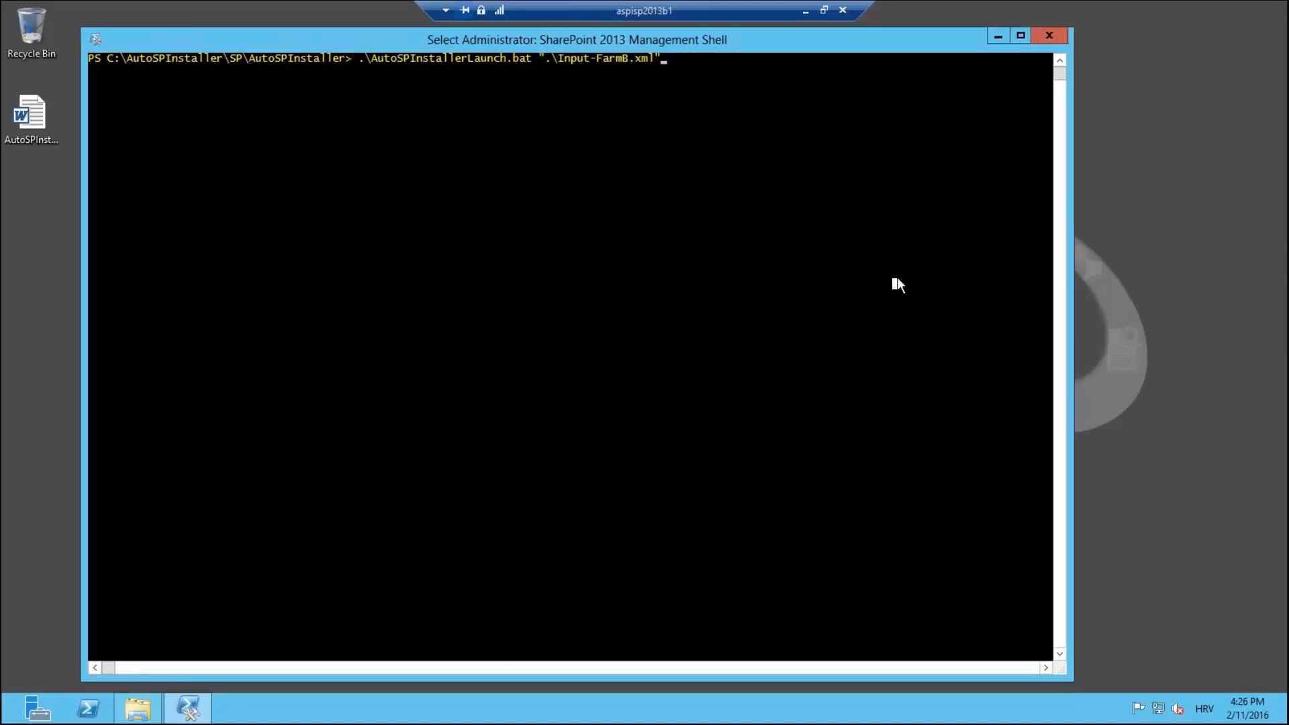
Step: Run AutoSPInstallerLaunch.bat with Input-FarmB.xml and answer y to continue with SharePoint already installed
{"action": "key", "text": "Return"}
{"action": "key", "text": "Return"}
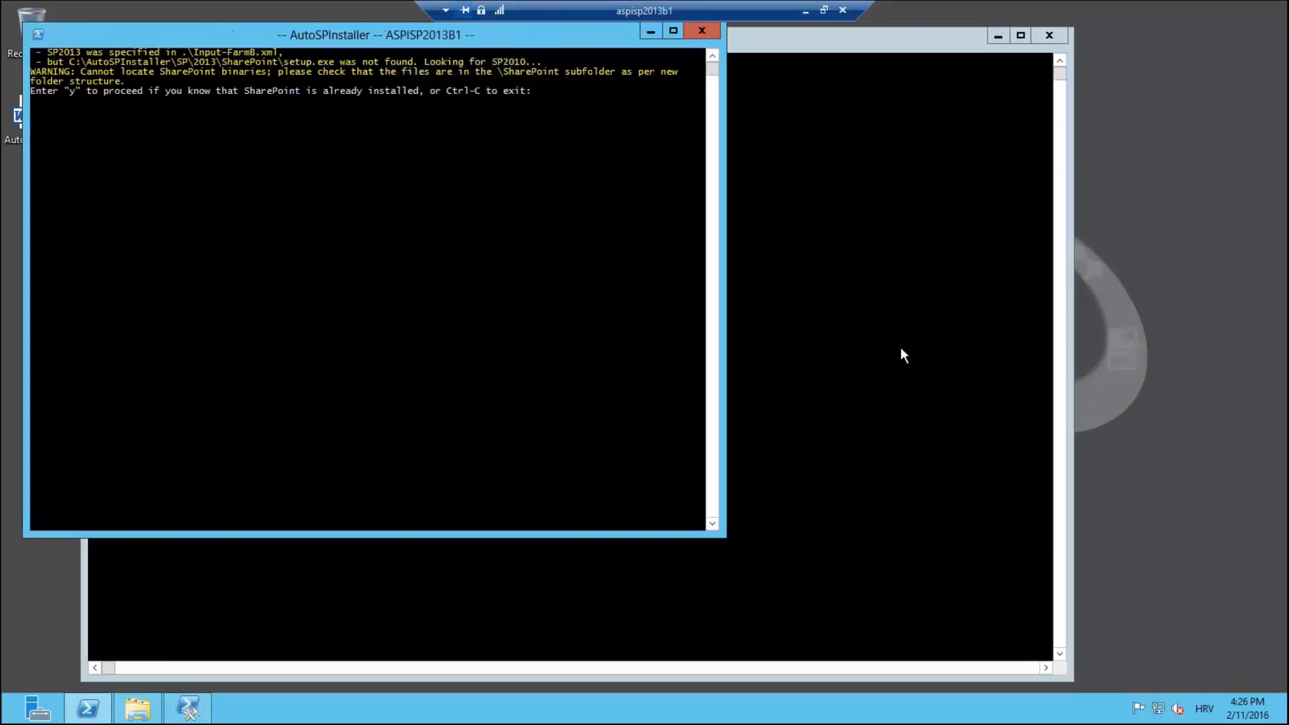
{"action": "left_click_drag", "start_coordinate": [290, 35], "coordinate": [536, 105]}
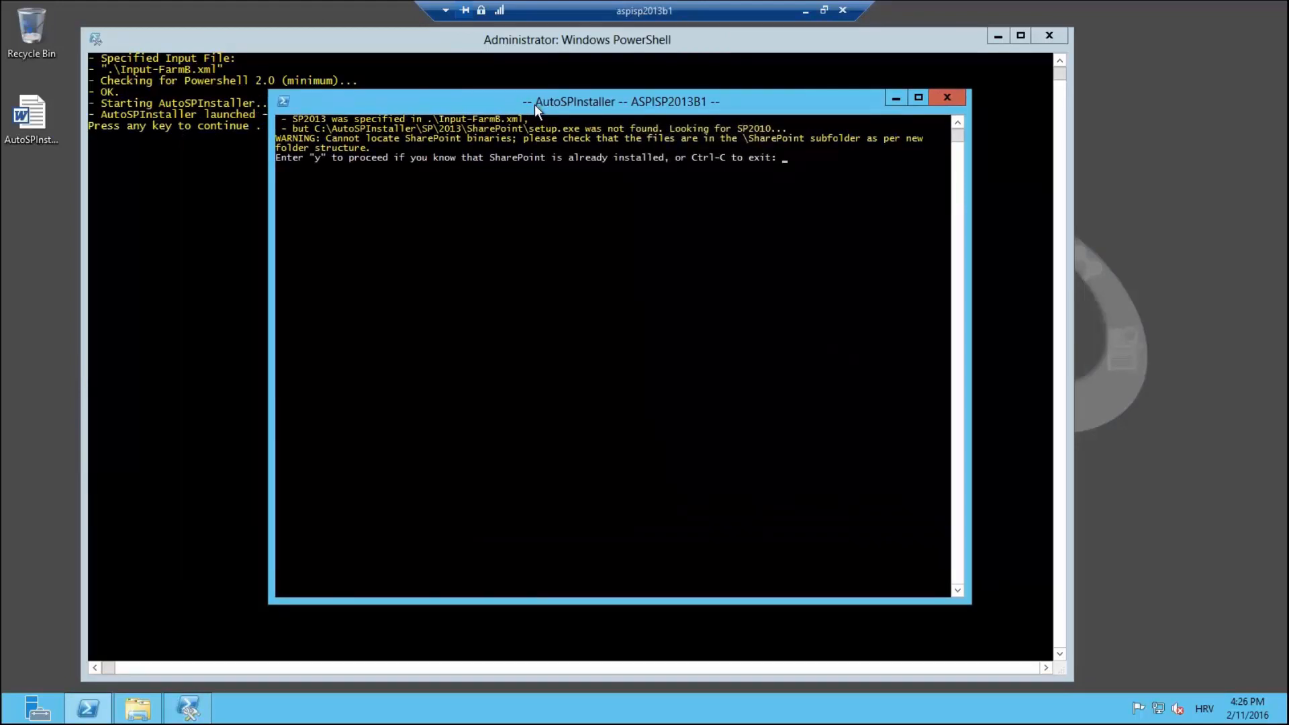
{"action": "type", "text": "y"}
{"action": "key", "text": "Return"}
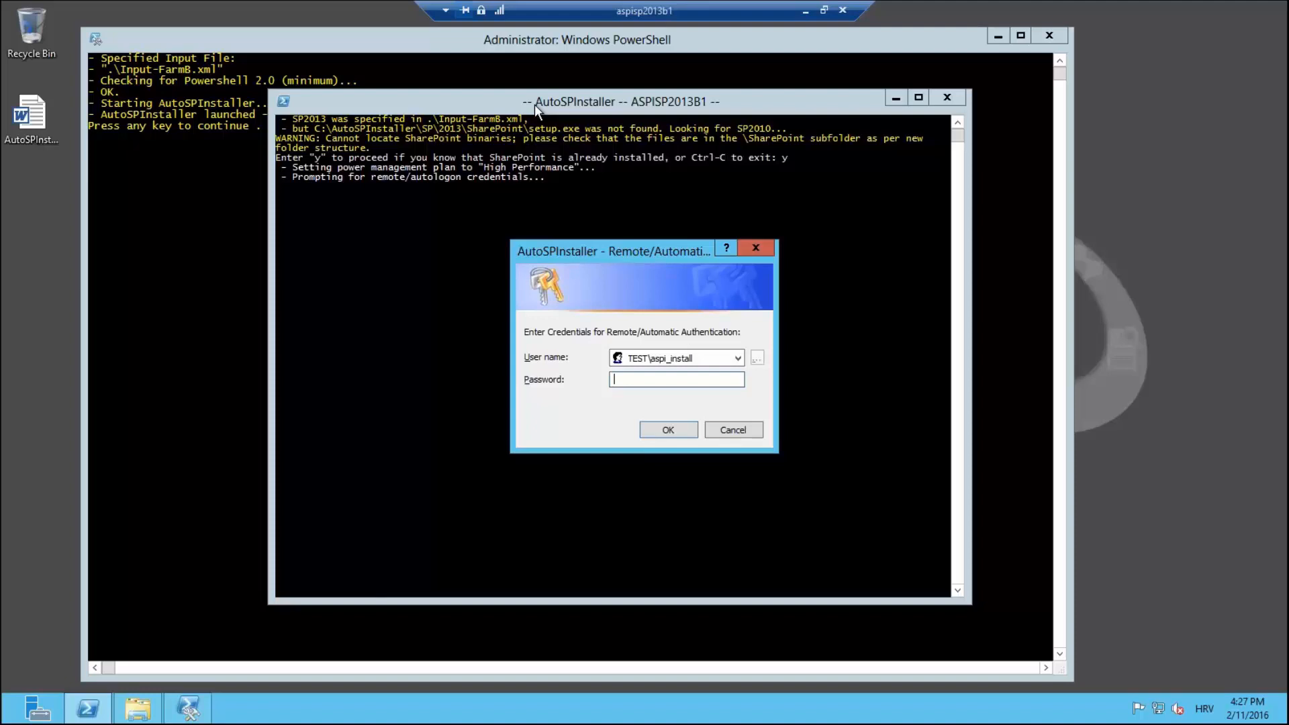
Step: Enter the install account's password in the credentials dialog and submit it
{"action": "type", "text": "****"}
{"action": "key", "text": "BackSpace"}
{"action": "key", "text": "BackSpace"}
{"action": "key", "text": "BackSpace"}
{"action": "key", "text": "BackSpace"}
{"action": "type", "text": "**********"}
{"action": "key", "text": "Return"}
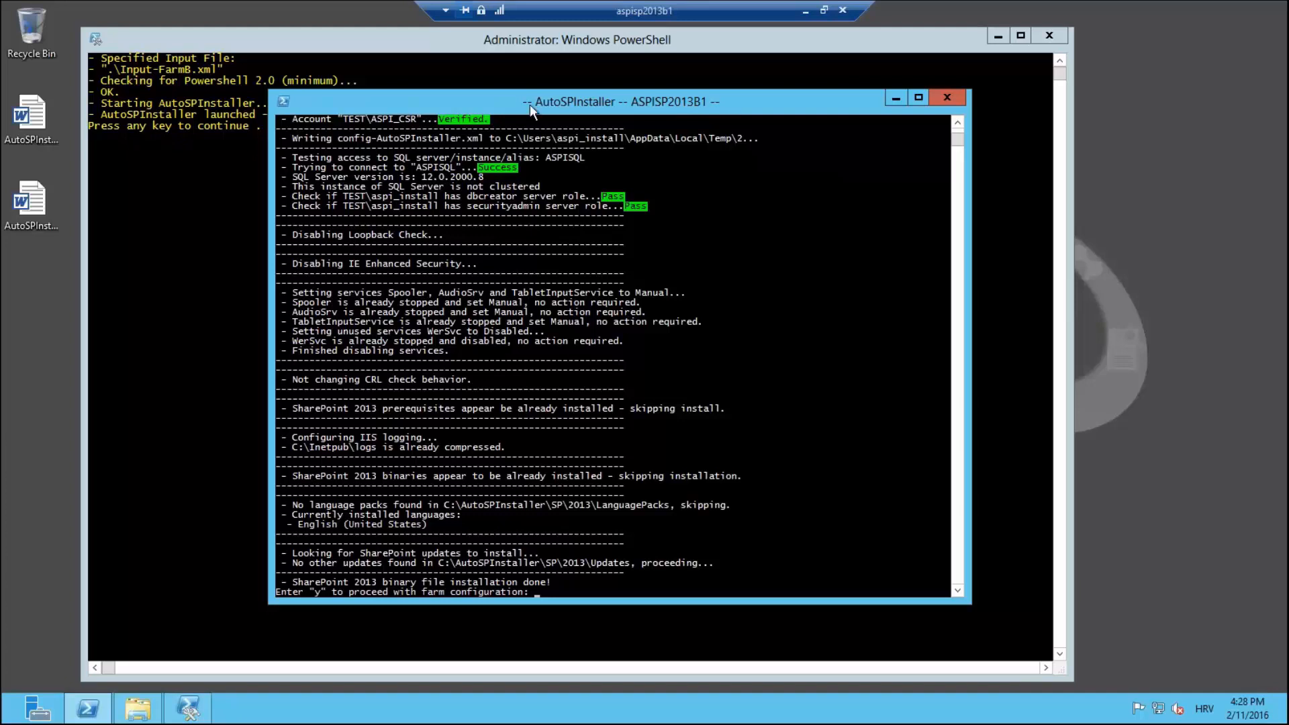
Step: Answer y at the console prompt to proceed with farm configuration
{"action": "left_click_drag", "start_coordinate": [531, 106], "coordinate": [470, 86]}
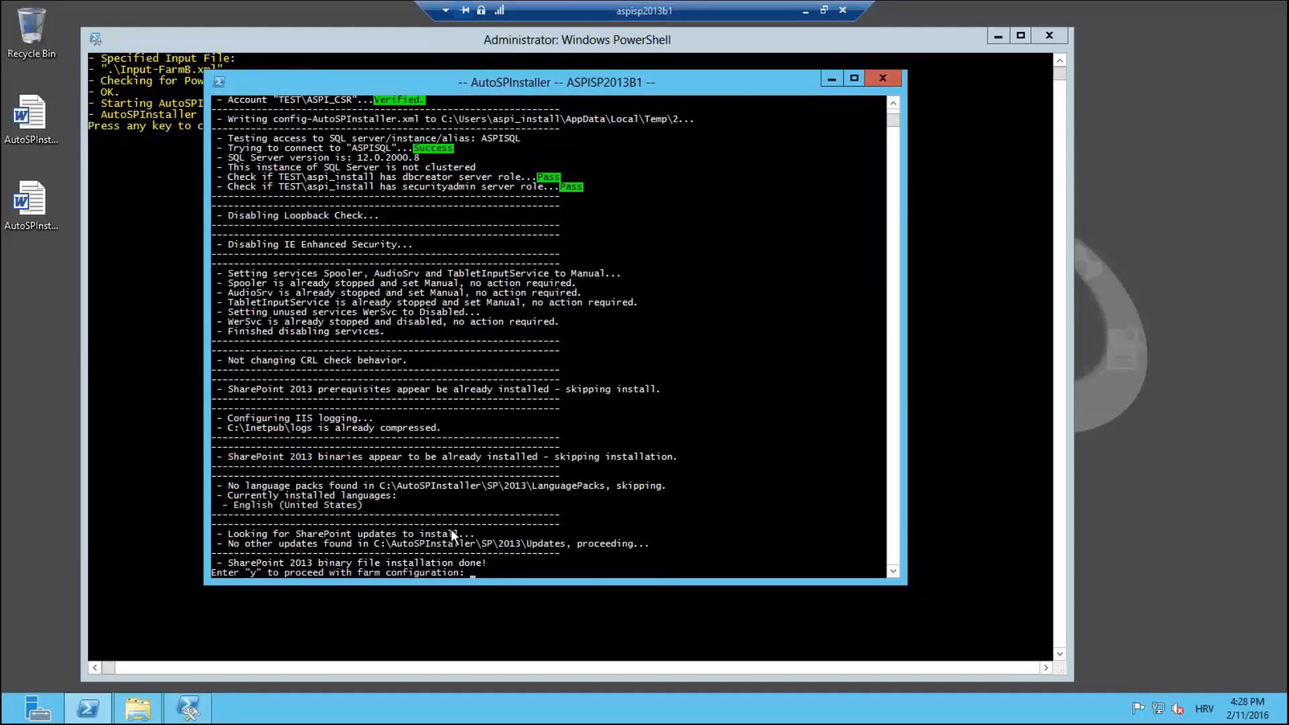
{"action": "scroll", "coordinate": [525, 332], "scroll_direction": "up", "scroll_amount": 1}
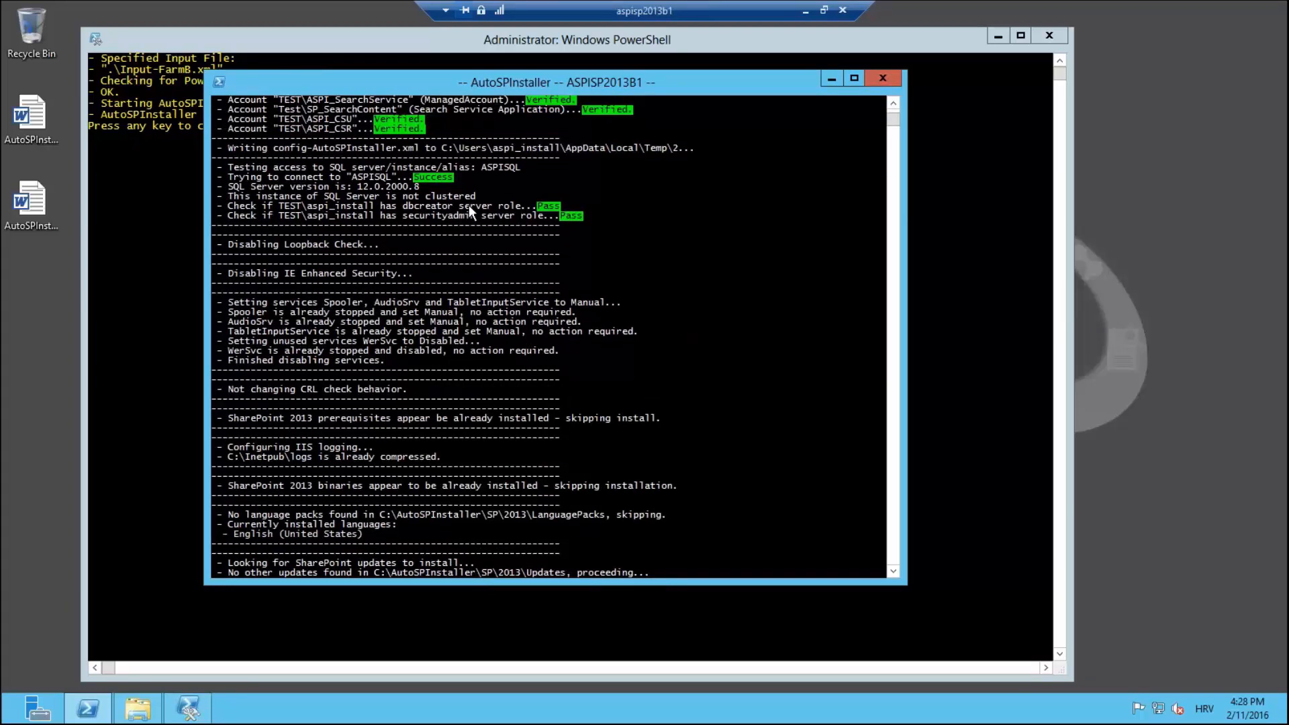
{"action": "scroll", "coordinate": [501, 253], "scroll_direction": "down", "scroll_amount": 4}
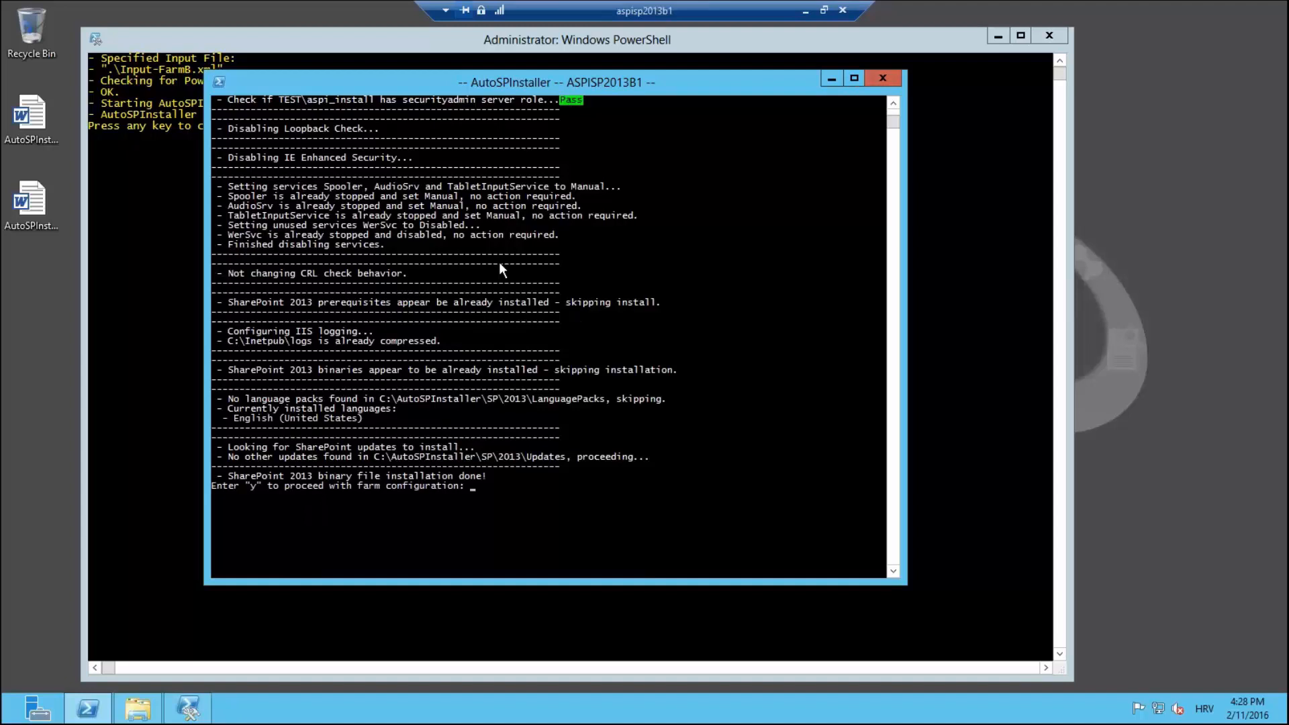
{"action": "type", "text": "y"}
{"action": "key", "text": "Return"}
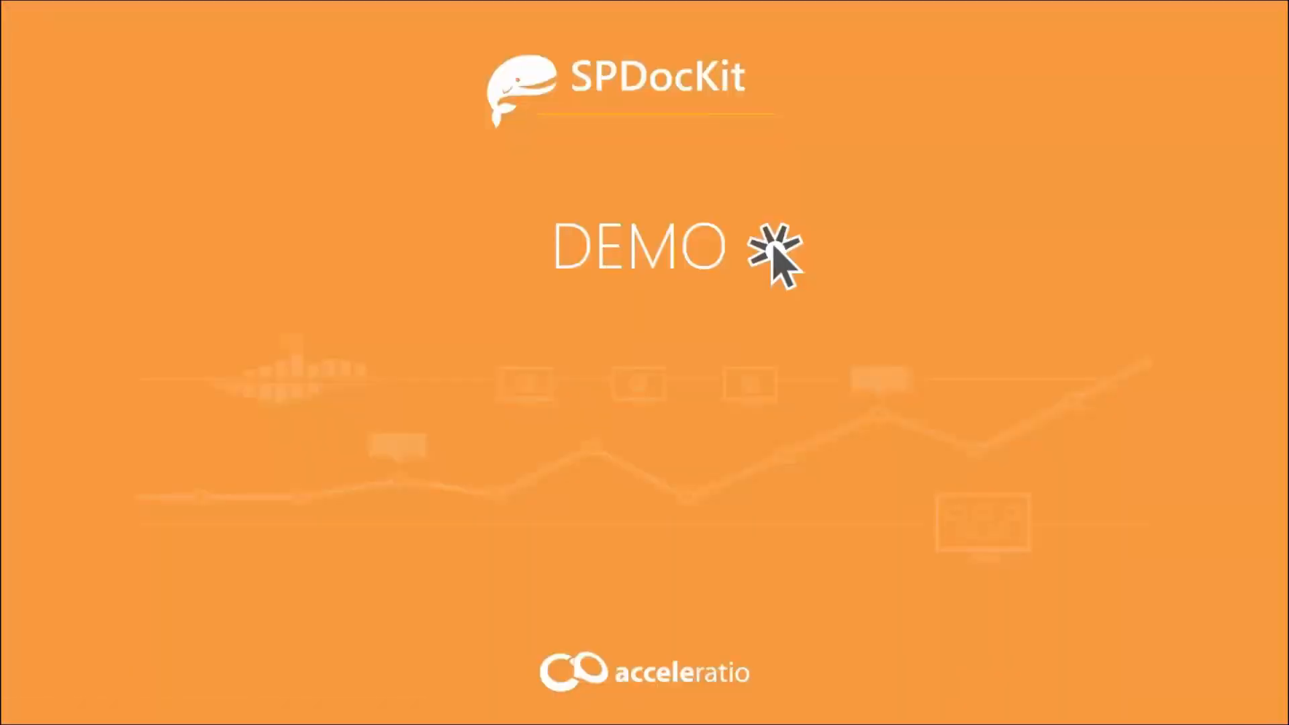
Step: Switch to the aspisp2013c1 session and check the completed farm C install console before minimizing it
{"action": "key", "text": "alt+Tab"}
{"action": "key", "text": "alt+Tab"}
{"action": "key", "text": "alt+Tab"}
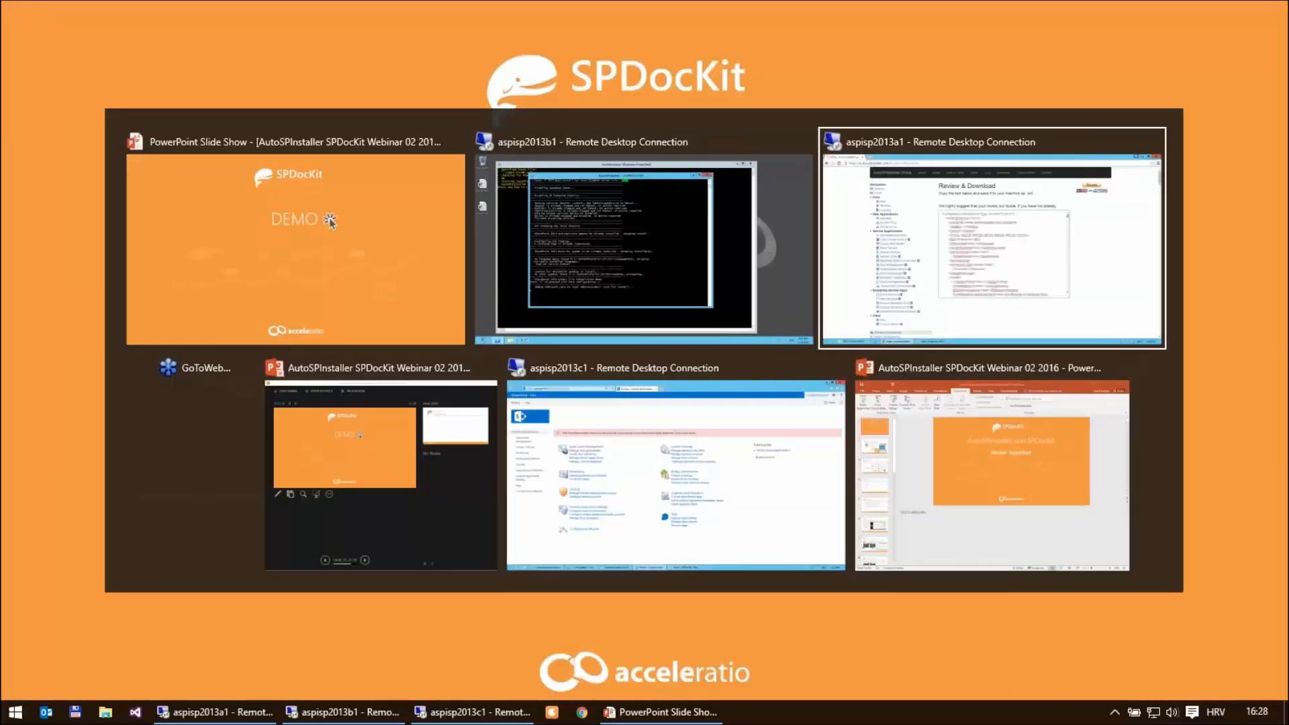
{"action": "key", "text": "alt+Tab"}
{"action": "key", "text": "alt+Tab"}
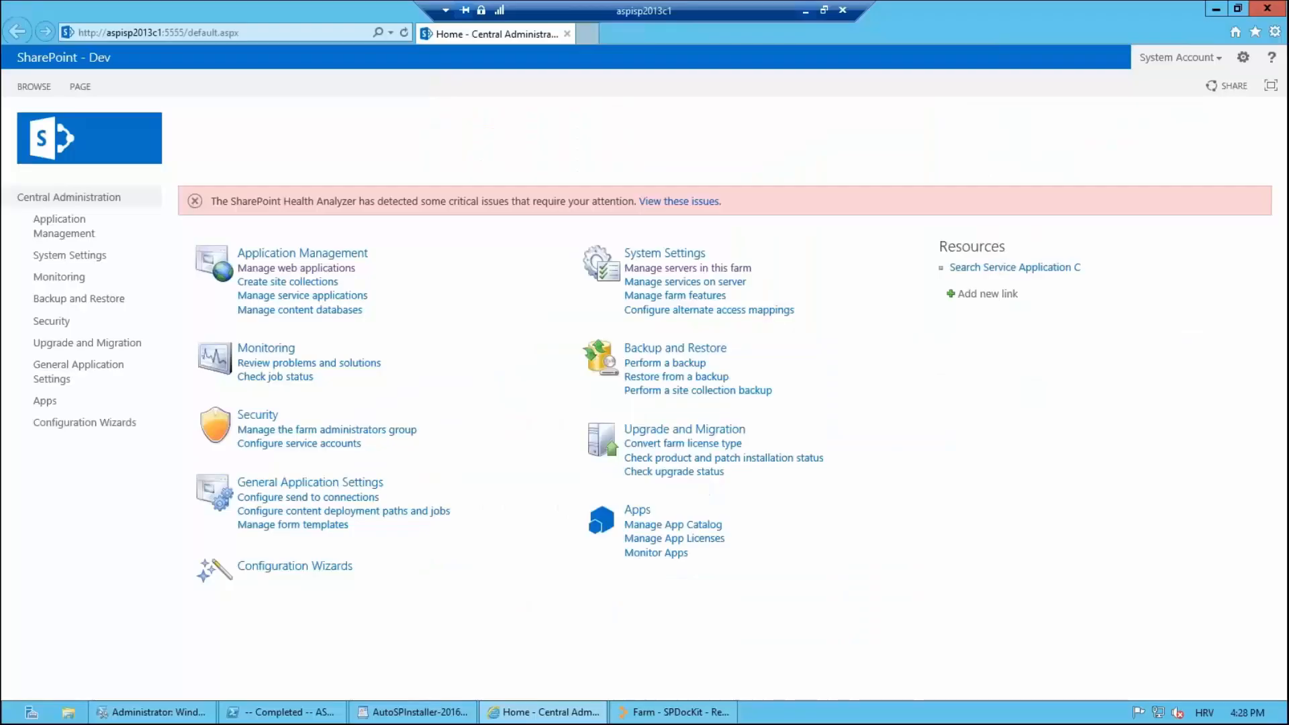
{"action": "left_click", "coordinate": [280, 715]}
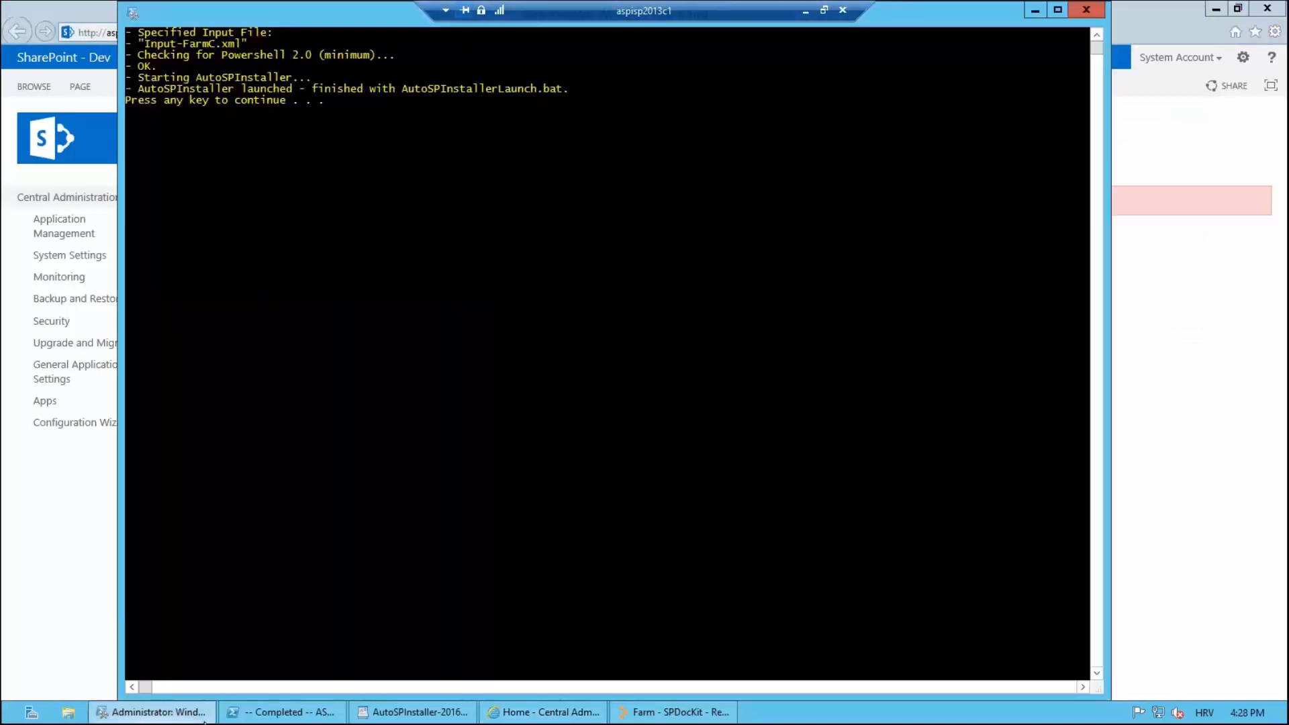
{"action": "left_click", "coordinate": [280, 716]}
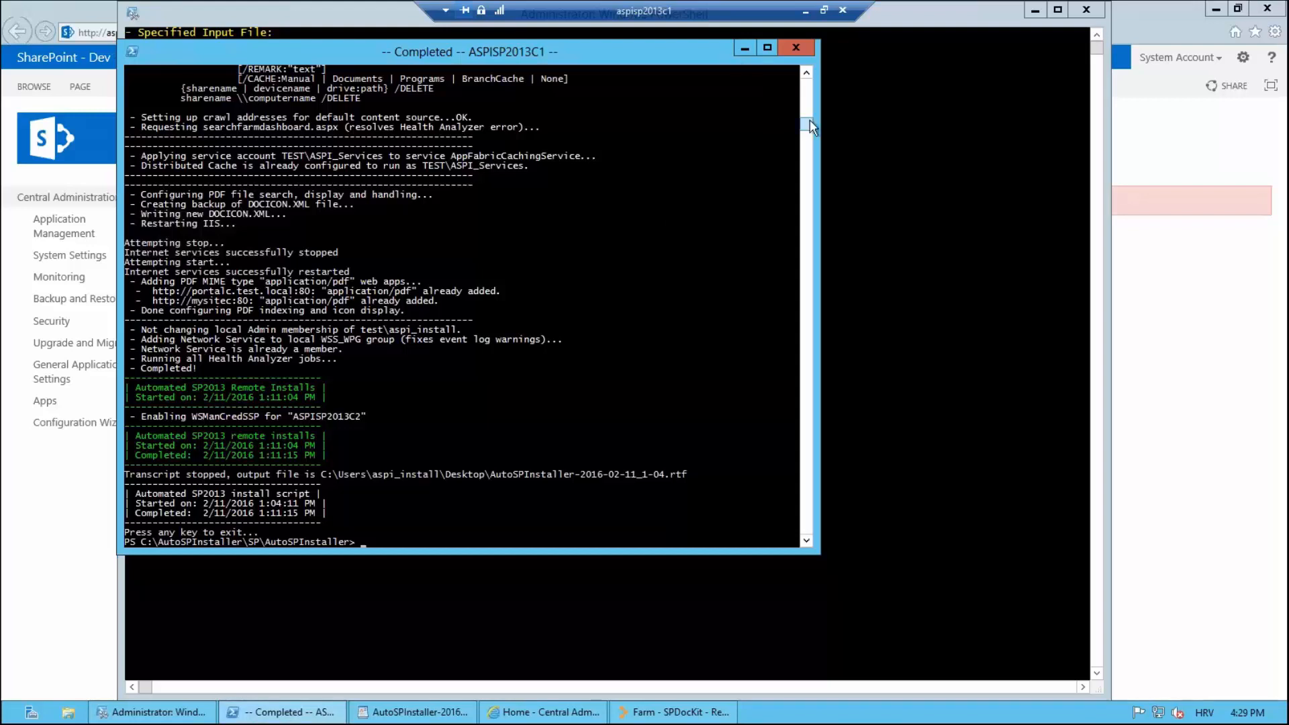
{"action": "left_click", "coordinate": [738, 54]}
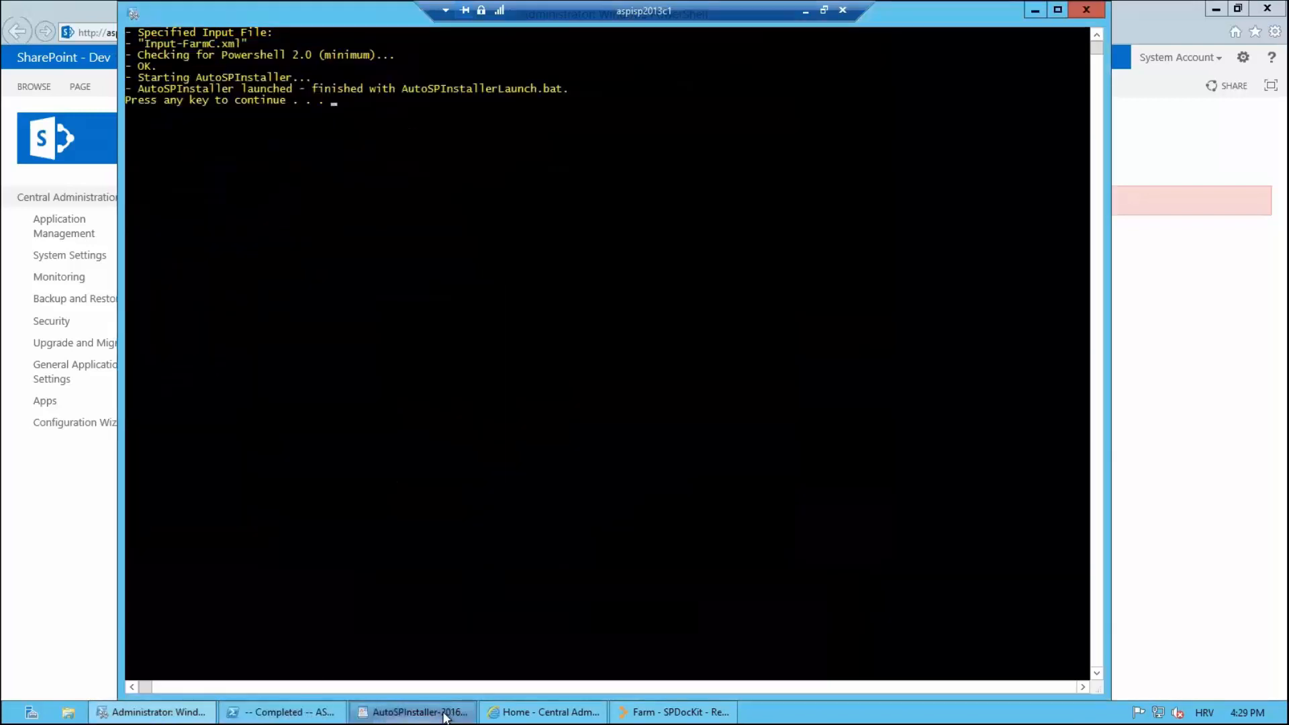
Step: Read through the AutoSPInstaller-2016-02-11_1-04.rtf transcript in WordPad, then minimize it
{"action": "left_click", "coordinate": [443, 711]}
{"action": "scroll", "coordinate": [548, 407], "scroll_direction": "down", "scroll_amount": 20}
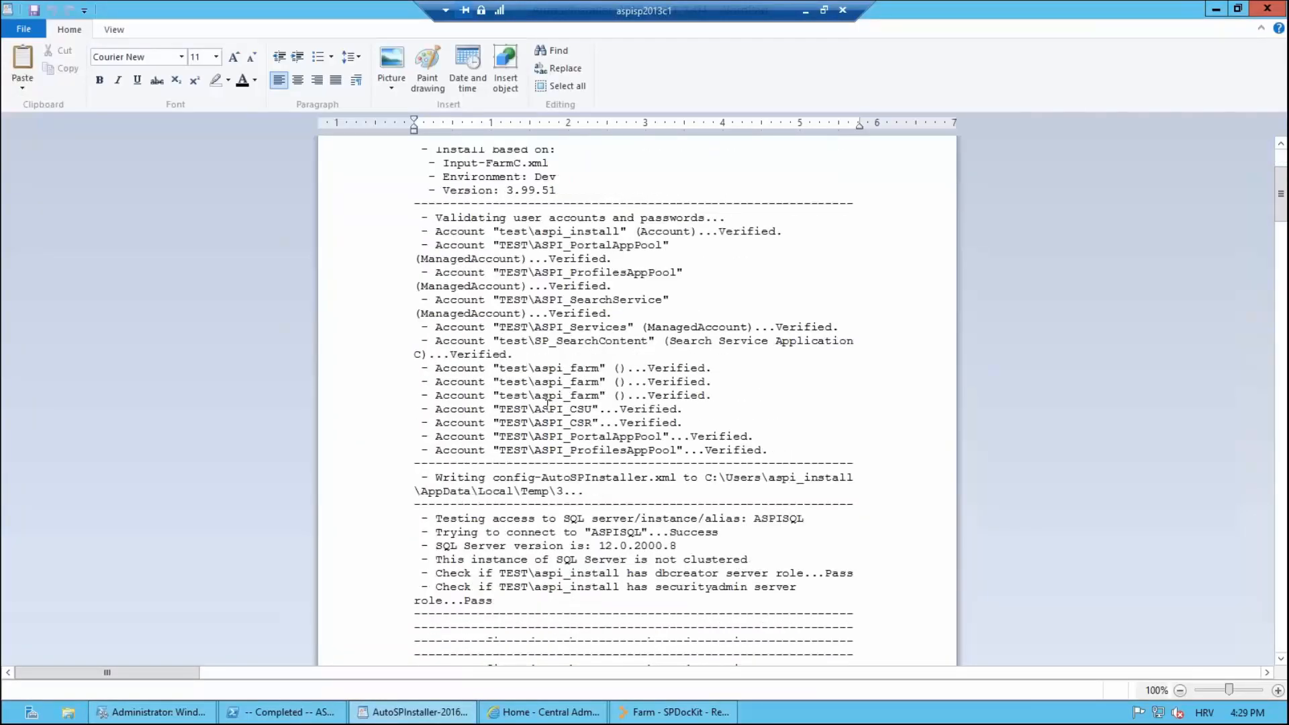
{"action": "scroll", "coordinate": [547, 407], "scroll_direction": "down", "scroll_amount": 20}
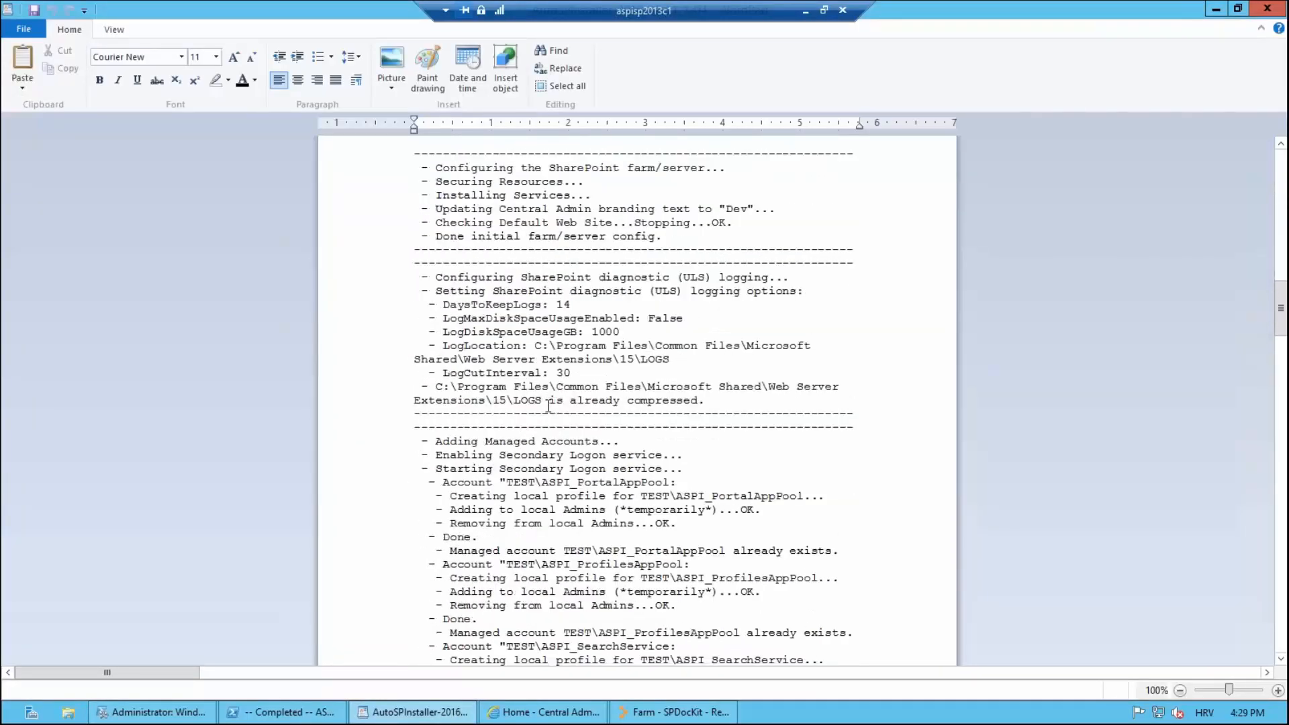
{"action": "scroll", "coordinate": [552, 406], "scroll_direction": "down", "scroll_amount": 15}
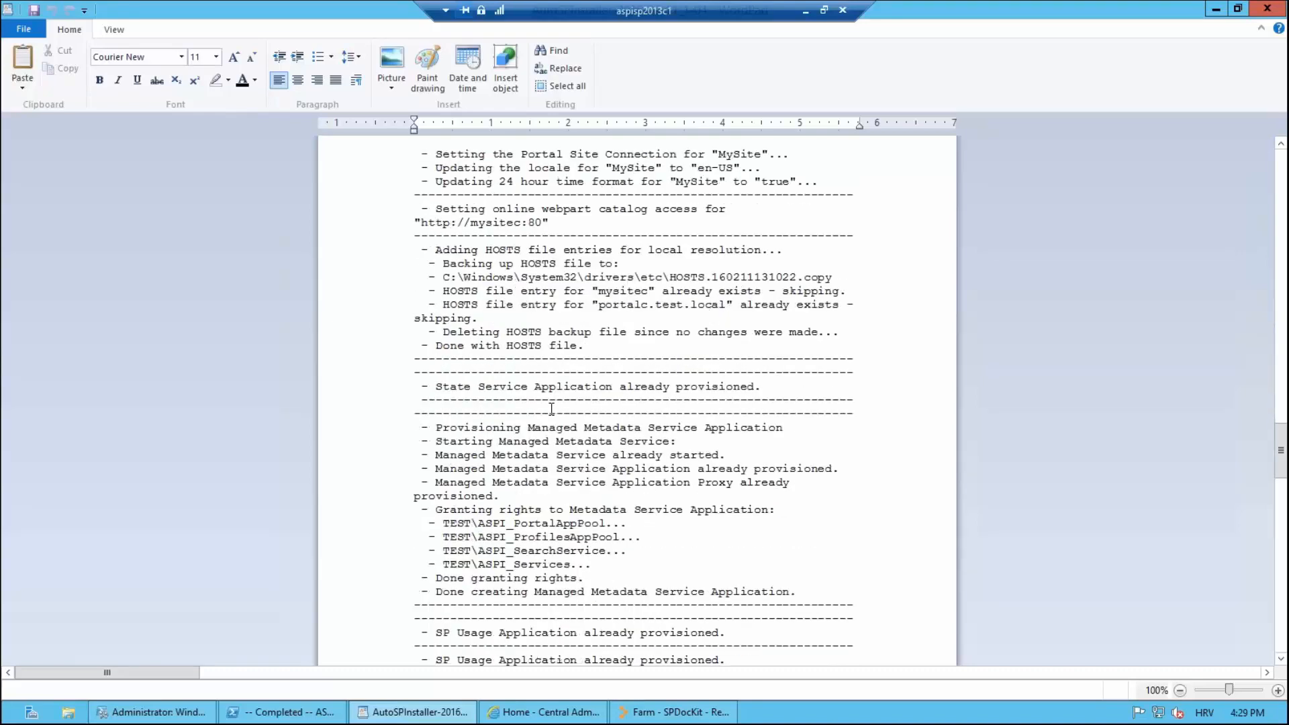
{"action": "left_click", "coordinate": [1215, 11]}
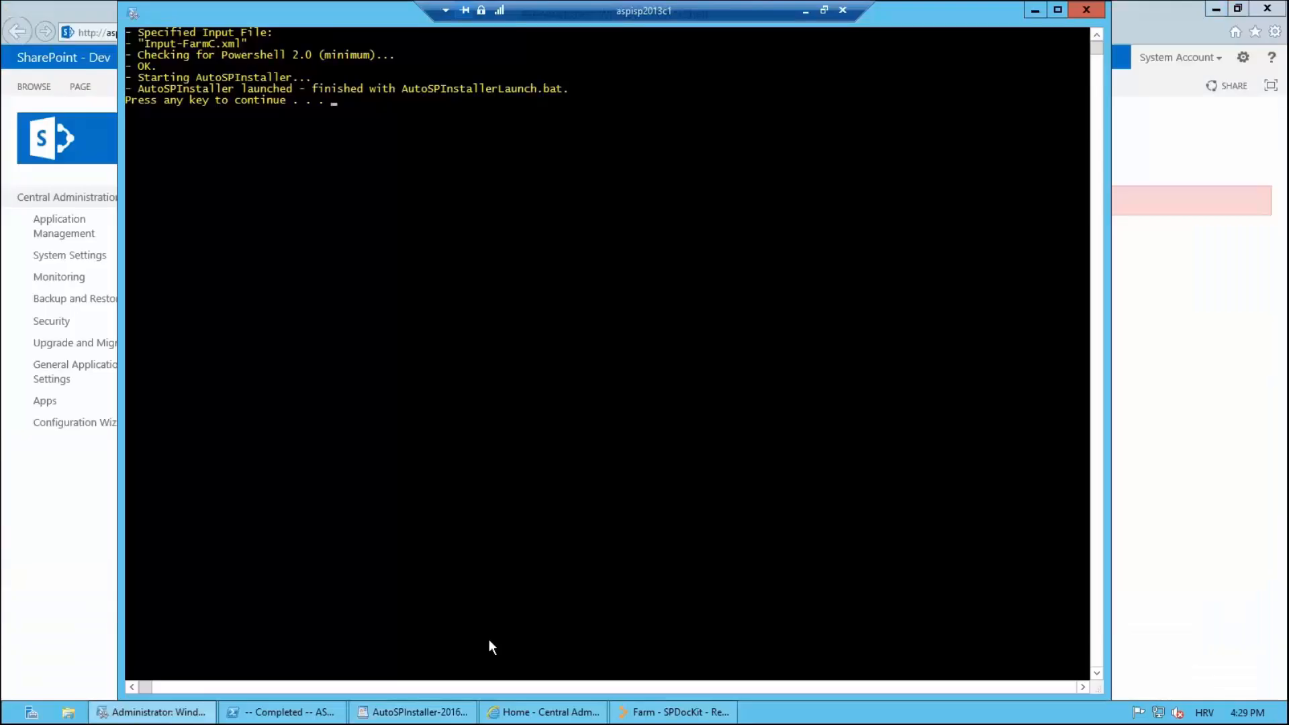
Step: In Central Administration's web application list, confirm the MySite Host and Portal Home entries for farm C
{"action": "left_click", "coordinate": [543, 638]}
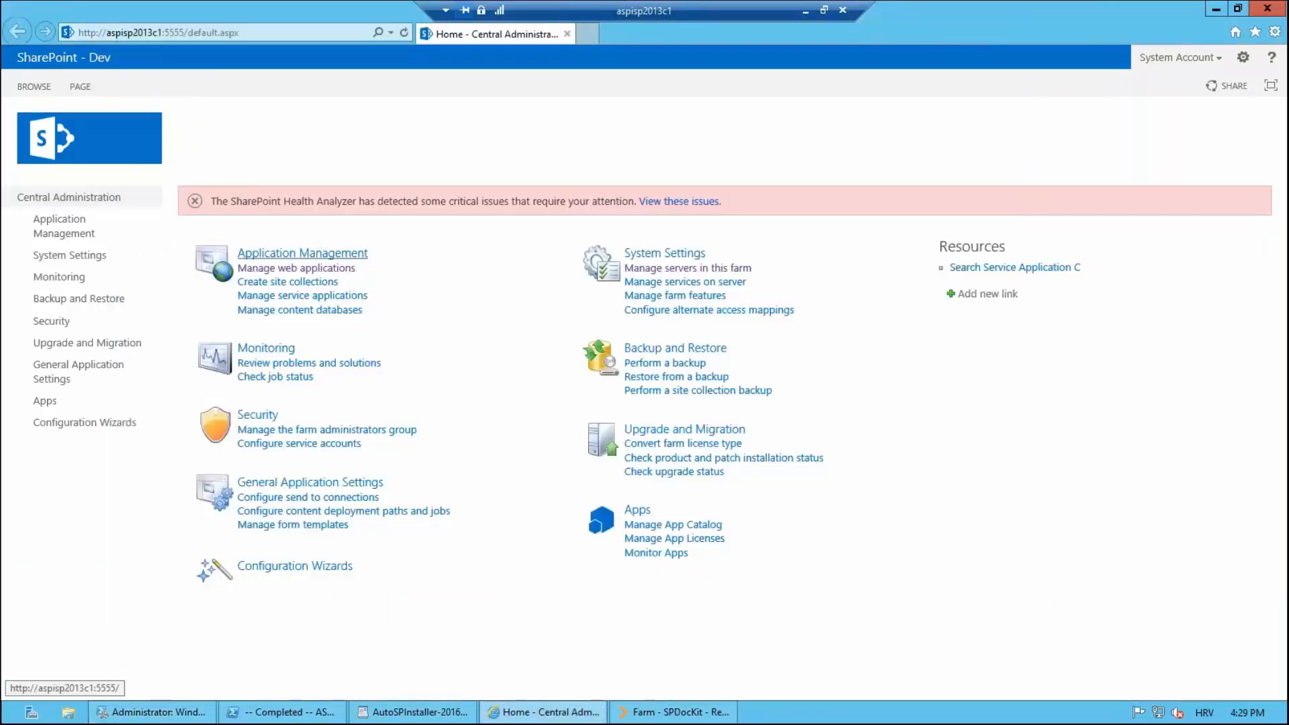
{"action": "left_click", "coordinate": [339, 270]}
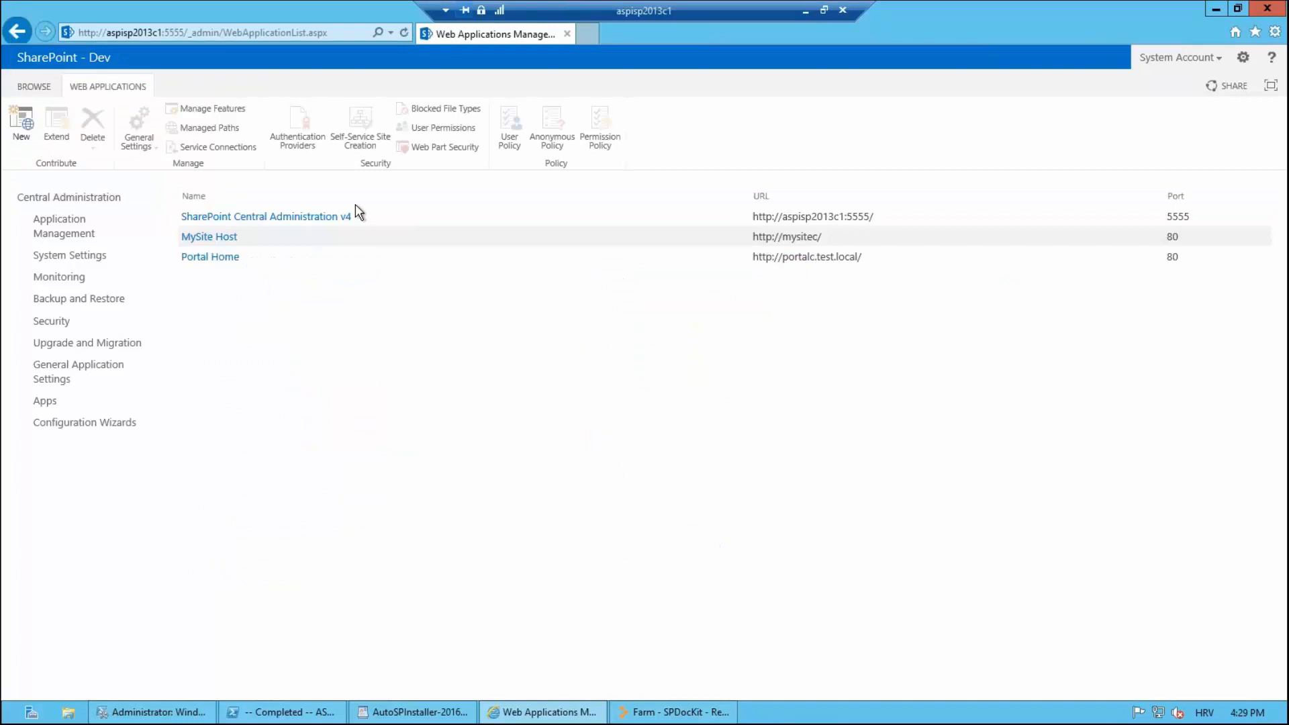
{"action": "left_click", "coordinate": [849, 244]}
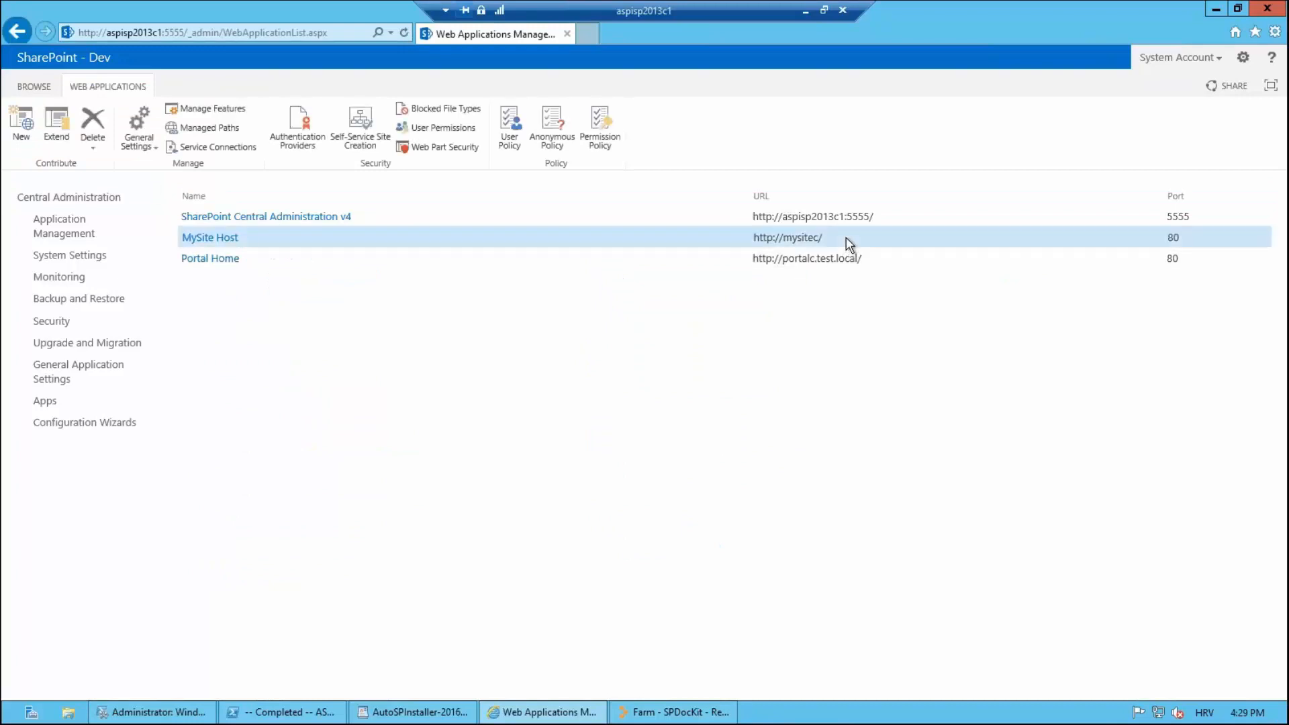
{"action": "left_click", "coordinate": [841, 259]}
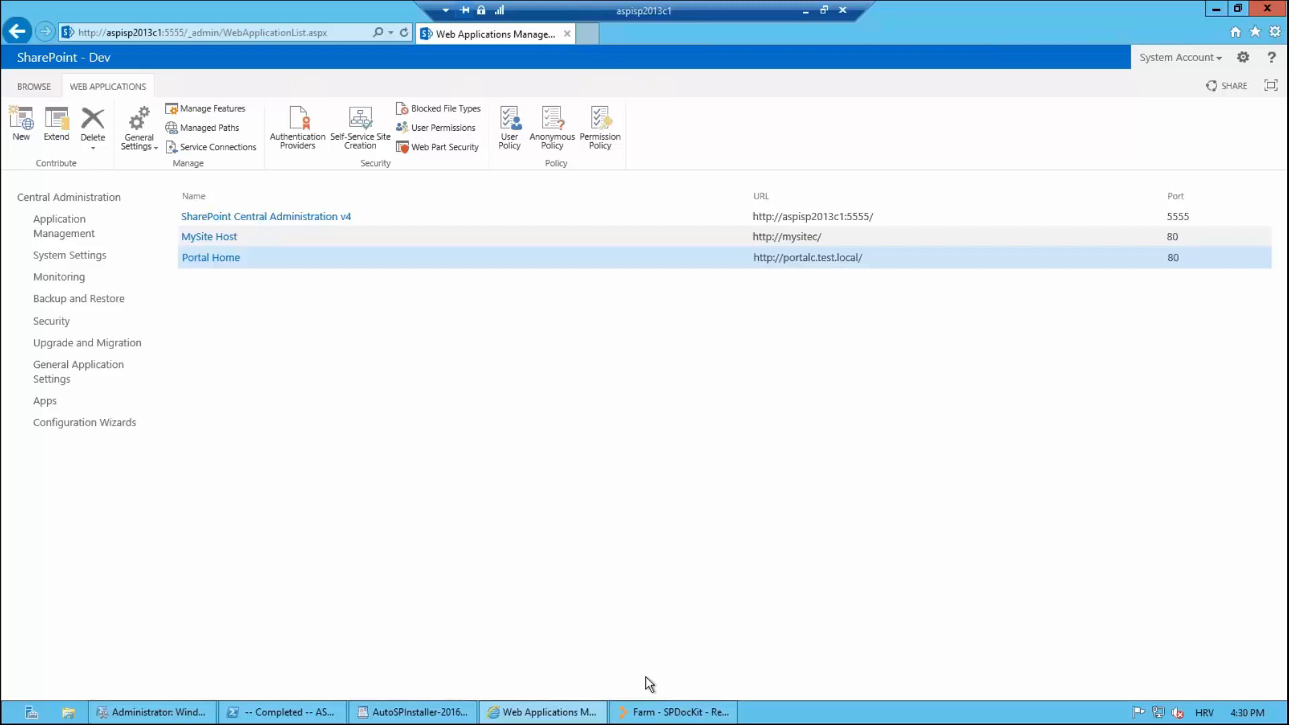
{"action": "left_click", "coordinate": [675, 713]}
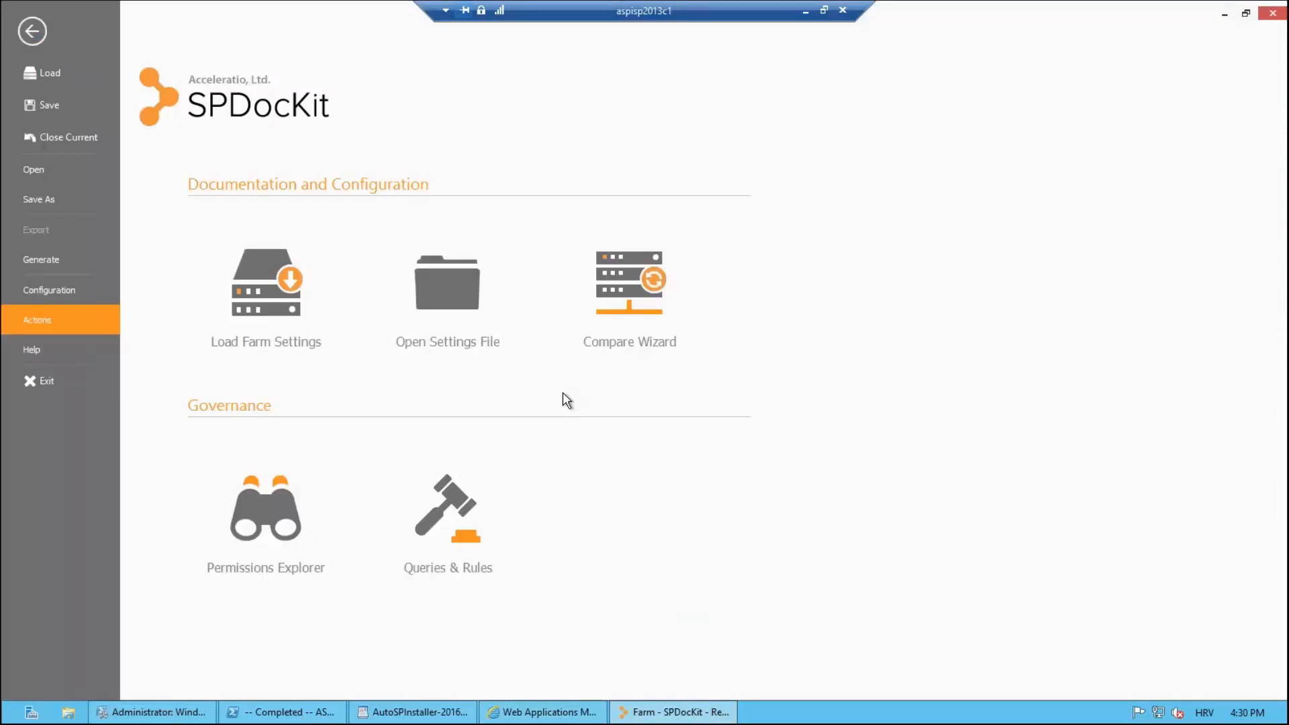
Step: Start a Default farm settings load, cancel it, and show Change History's saved ASPISP2013C1 and ASPISP2013A1 snapshots
{"action": "left_click", "coordinate": [254, 300]}
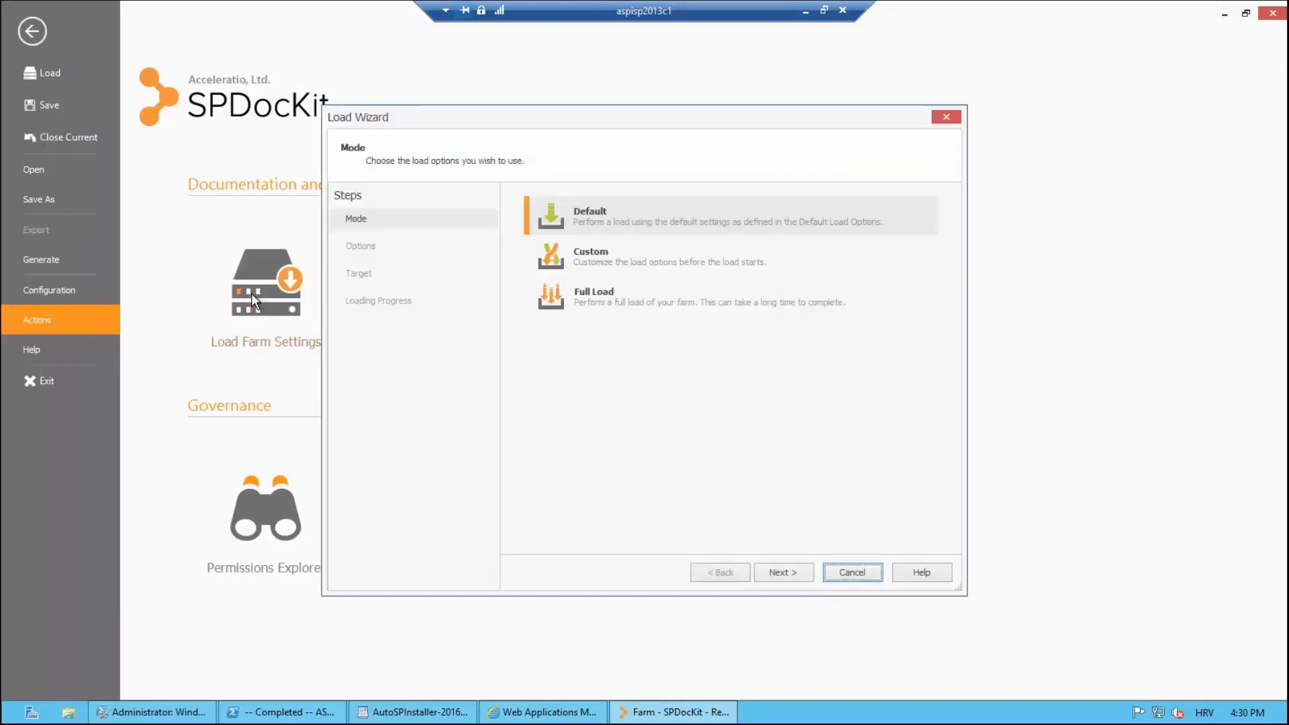
{"action": "left_click", "coordinate": [802, 572]}
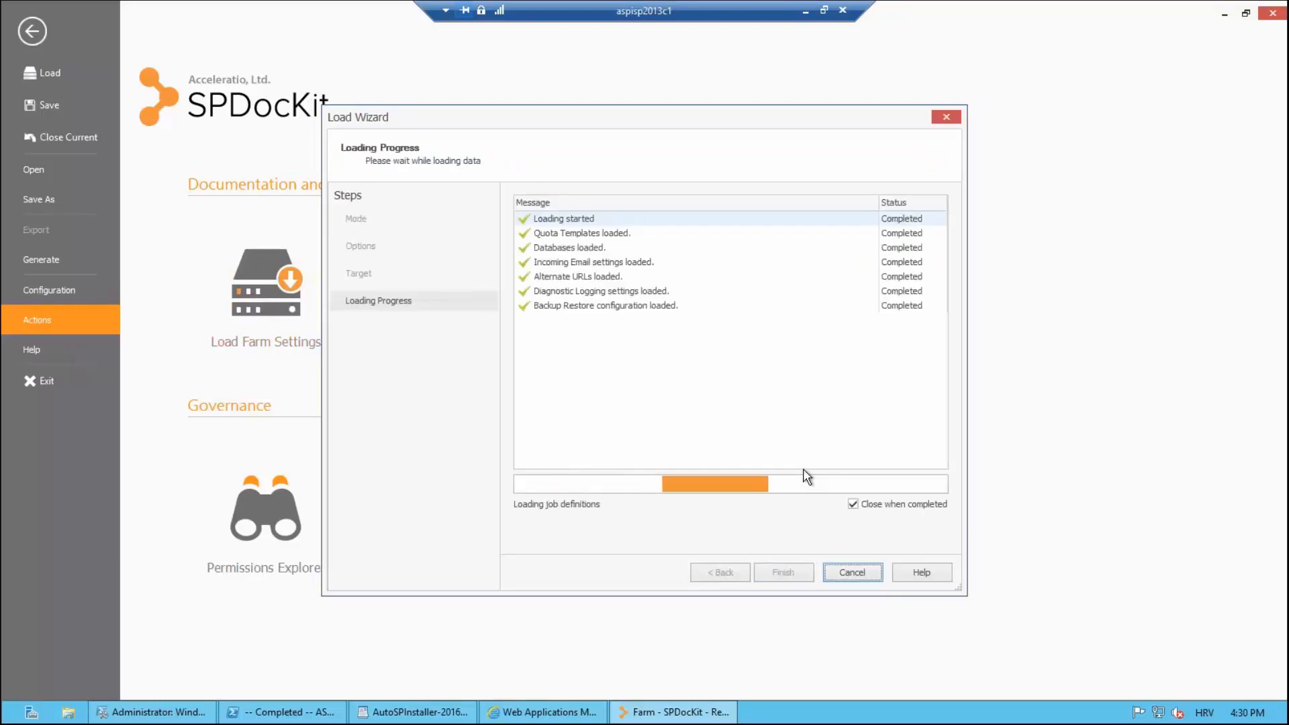
{"action": "left_click", "coordinate": [847, 572]}
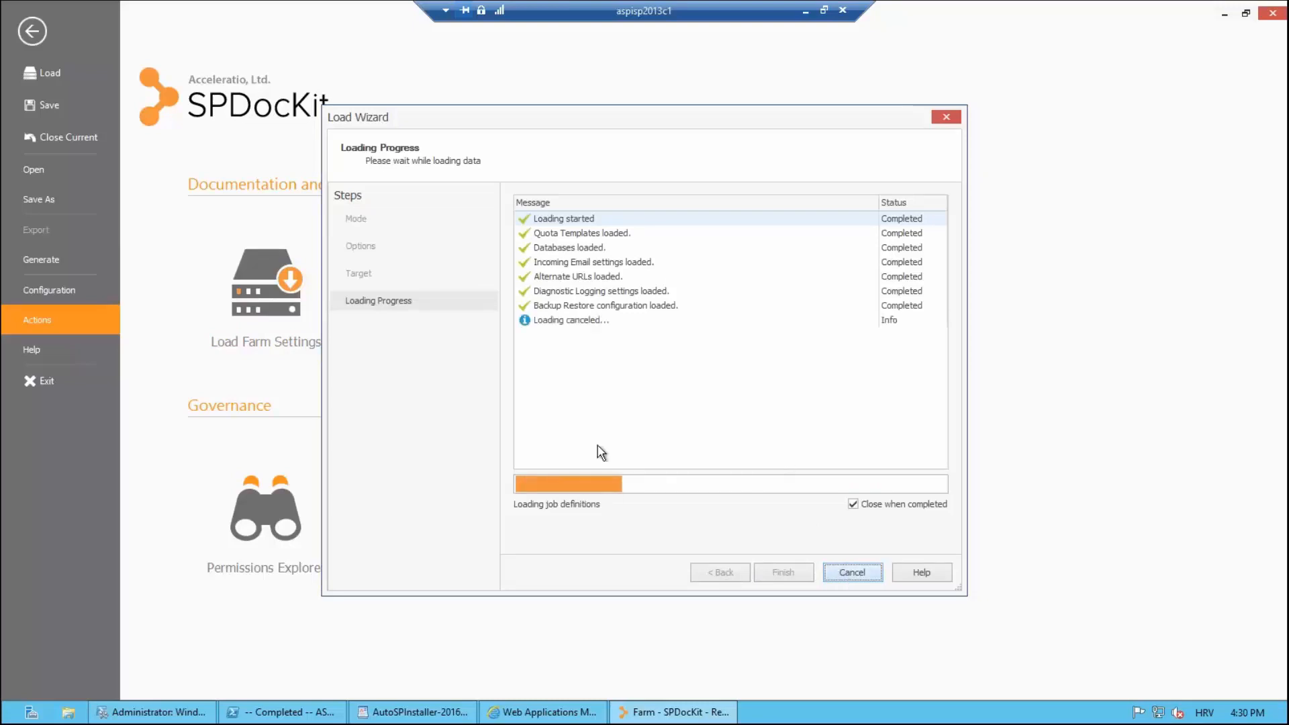
{"action": "left_click", "coordinate": [26, 34]}
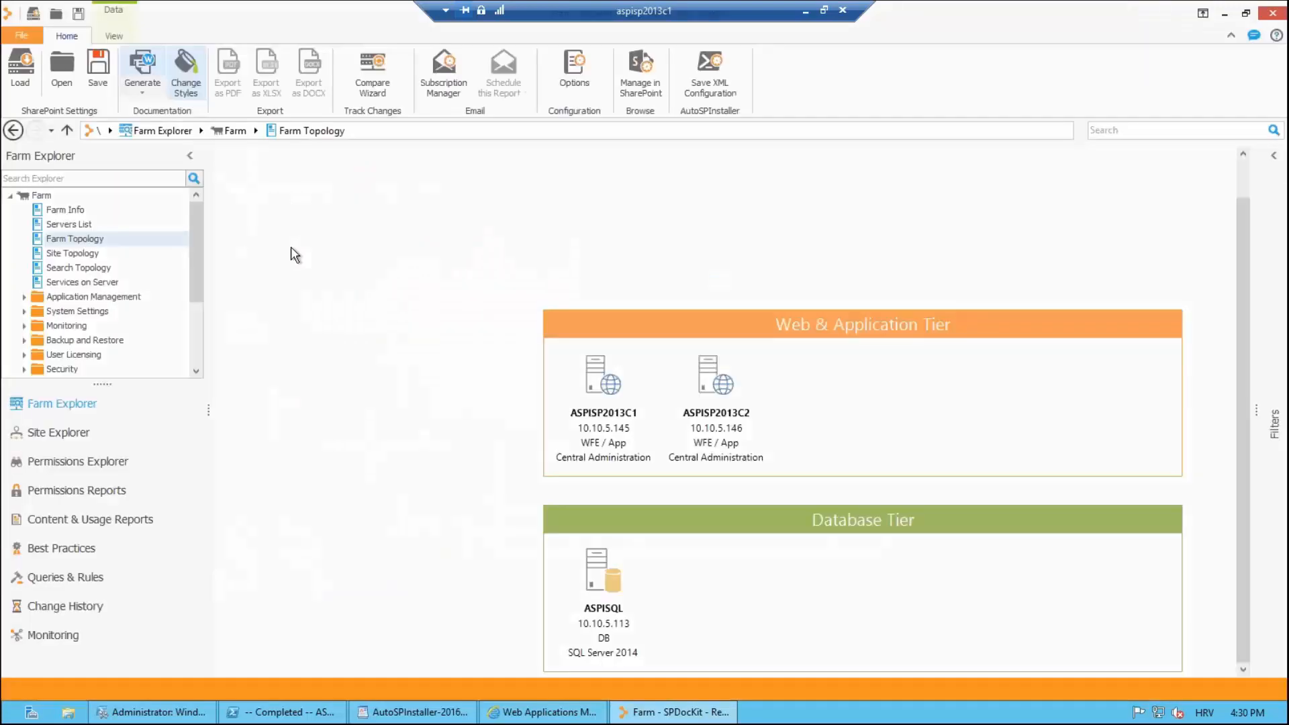
{"action": "left_click", "coordinate": [77, 610]}
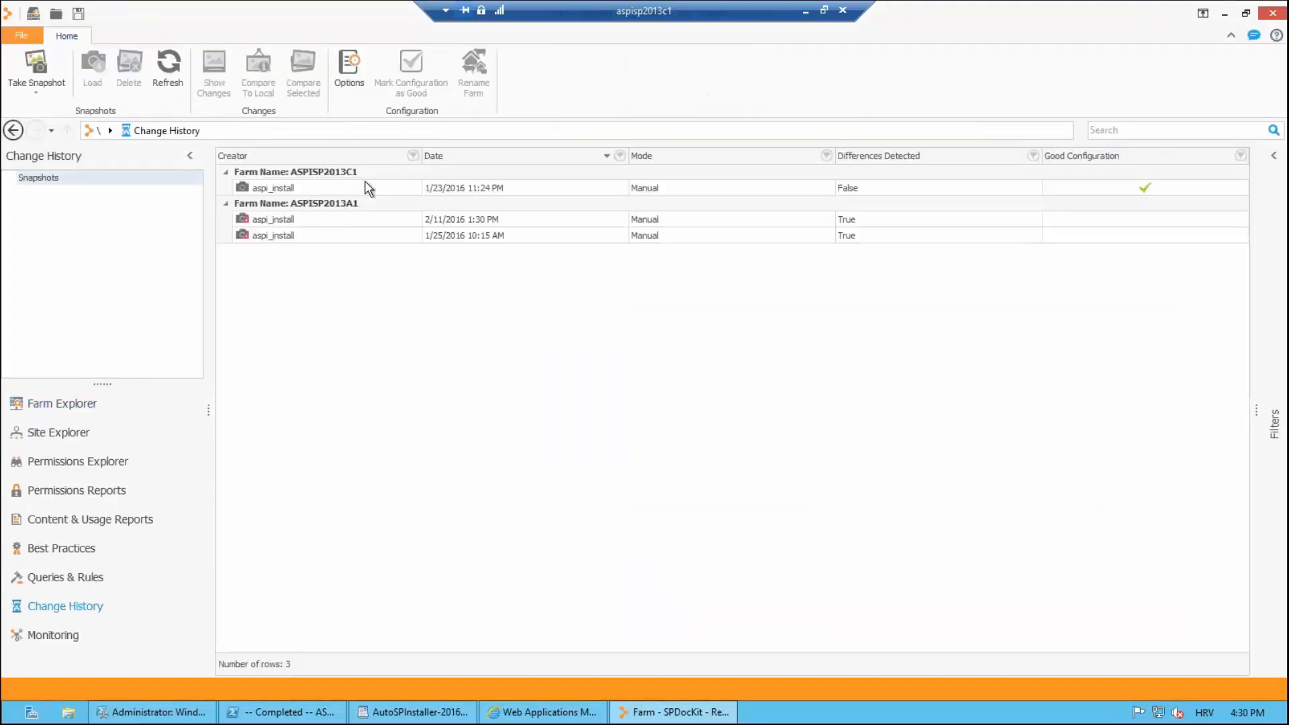
Step: Open the farm C snapshot's Application Management > Web Applications List and widen the Farm Explorer pane
{"action": "double_click", "coordinate": [340, 216]}
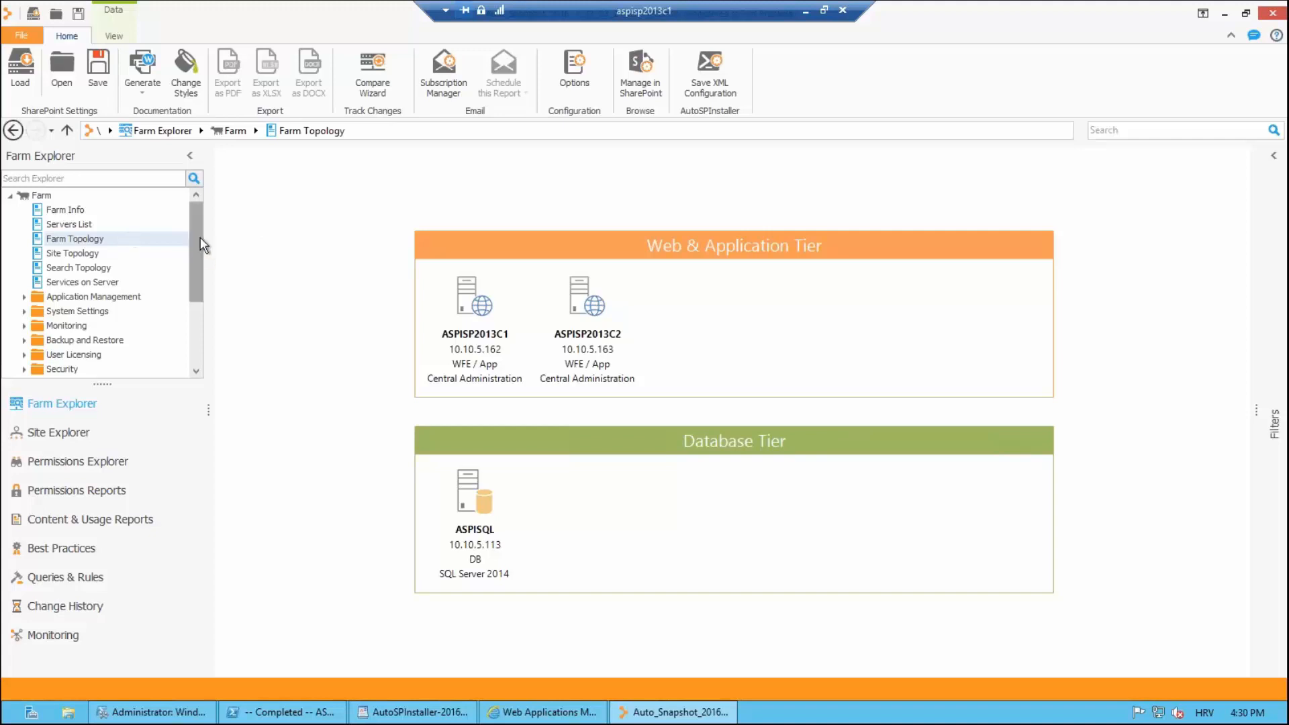
{"action": "scroll", "coordinate": [197, 243], "scroll_direction": "down", "scroll_amount": 1}
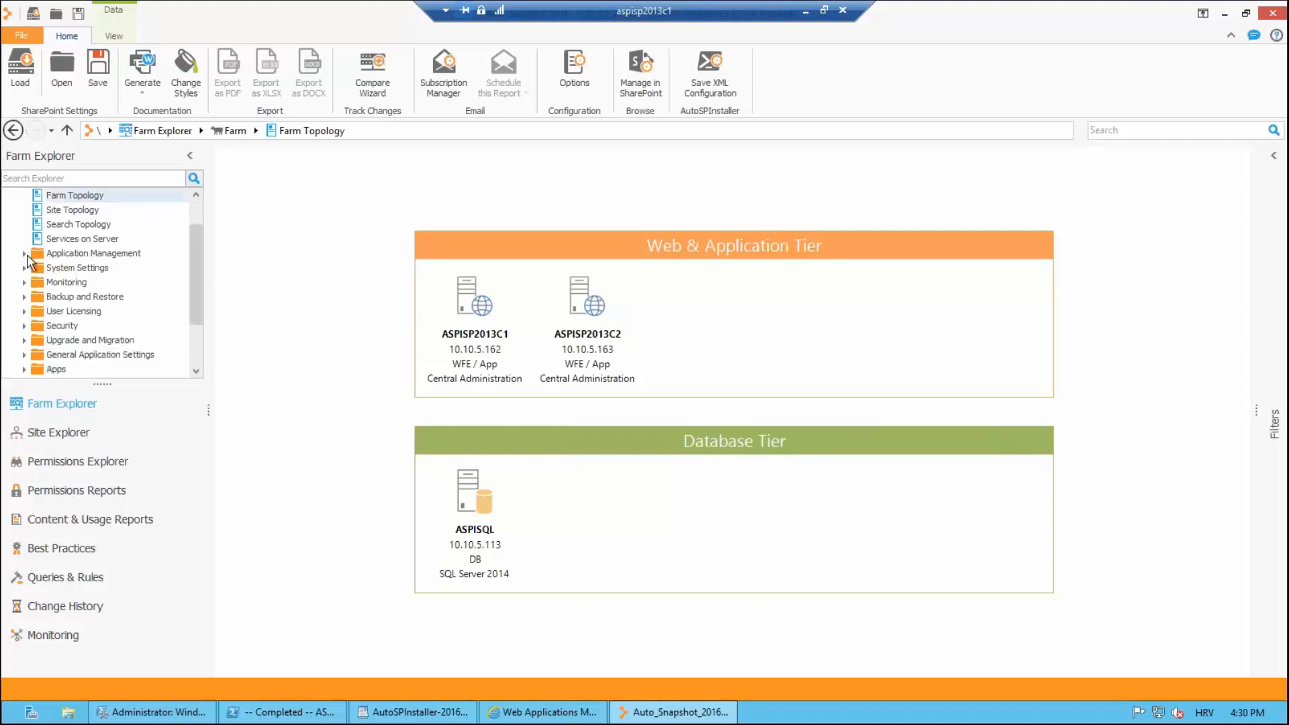
{"action": "left_click", "coordinate": [24, 255]}
{"action": "left_click", "coordinate": [39, 268]}
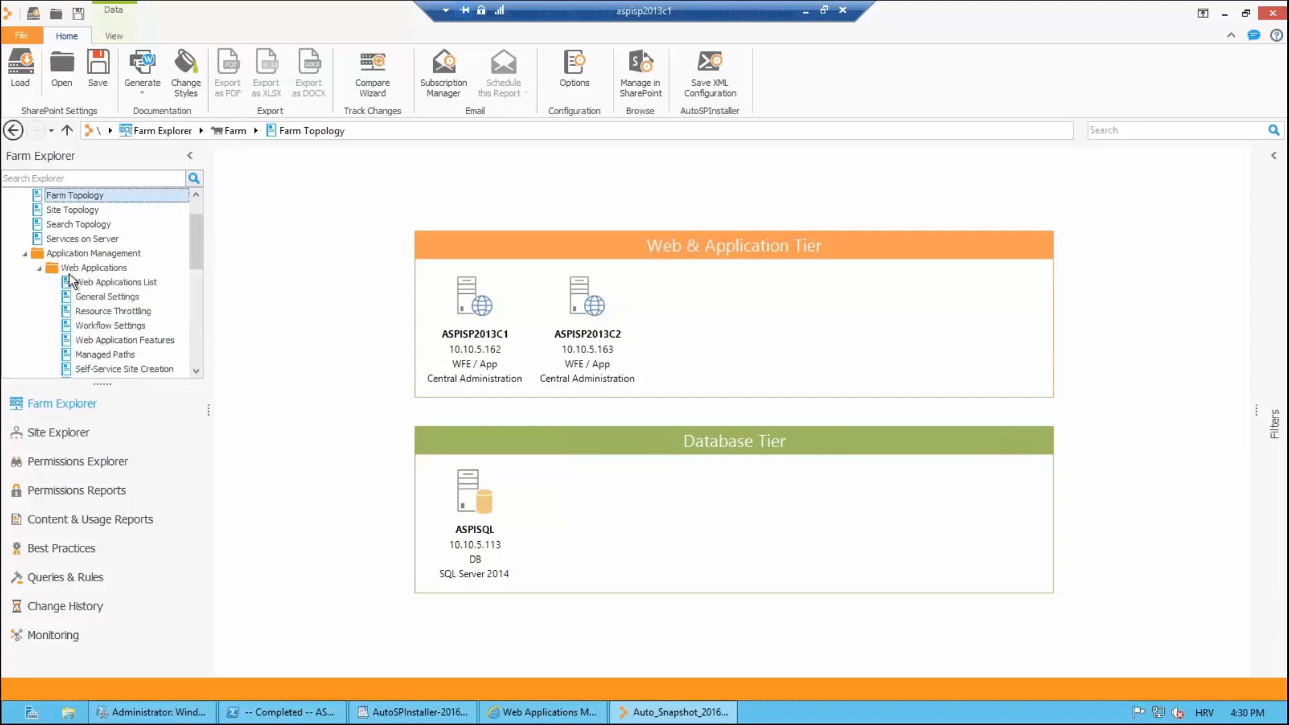
{"action": "left_click", "coordinate": [115, 283]}
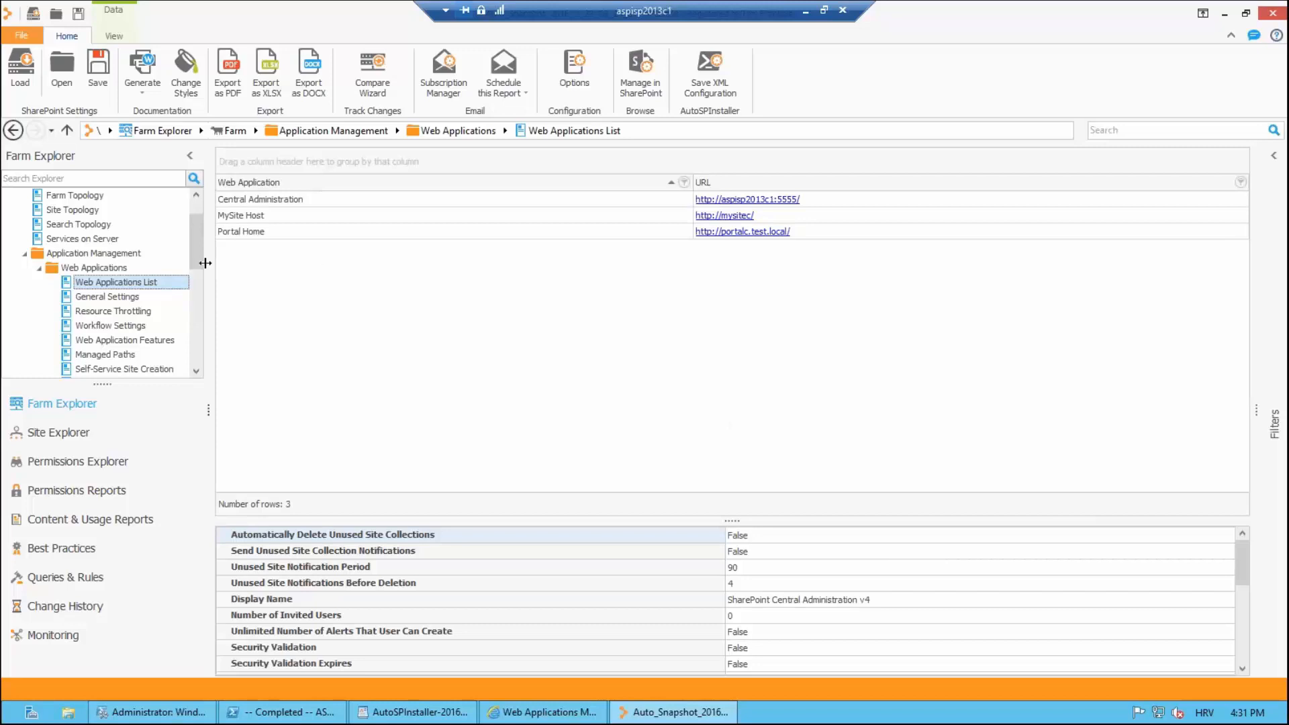
{"action": "left_click_drag", "start_coordinate": [208, 264], "coordinate": [263, 264]}
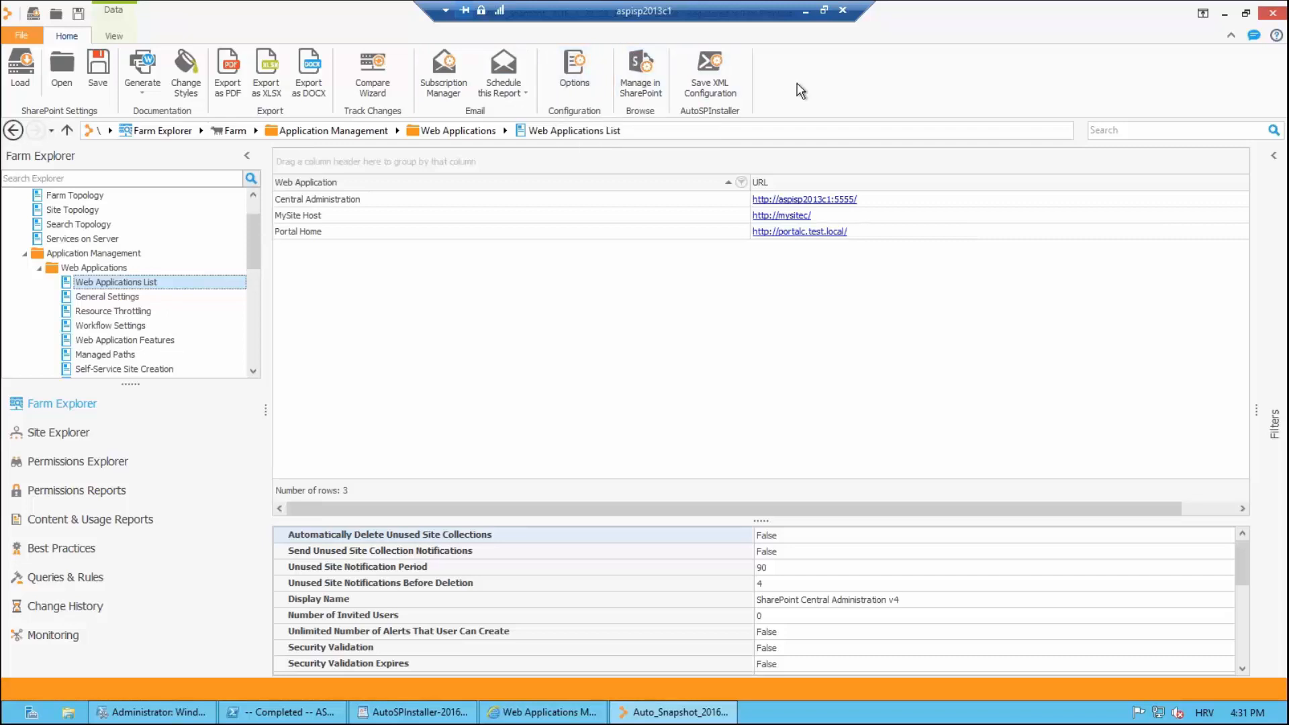
Step: Advance the slide show to Summary – Webinar takeaways and show its first point on recreating farms
{"action": "key", "text": "alt+Tab"}
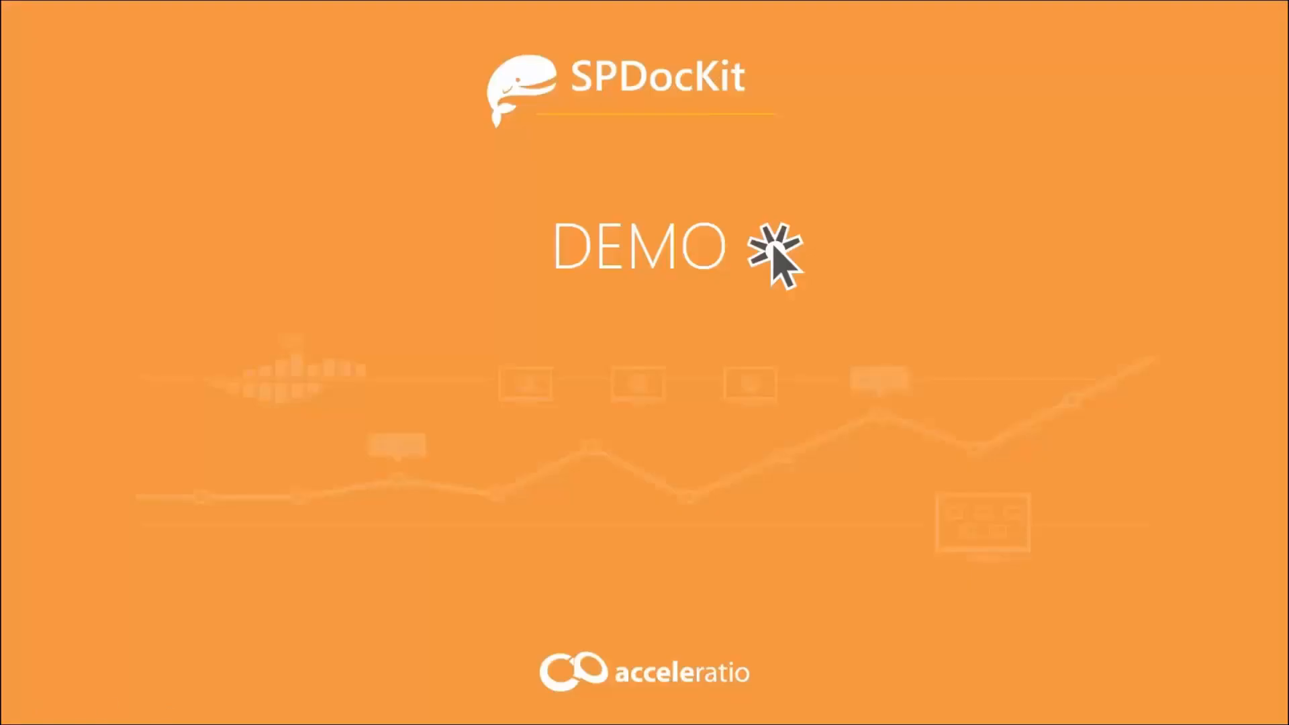
{"action": "left_click", "coordinate": [629, 324]}
{"action": "left_click", "coordinate": [631, 331]}
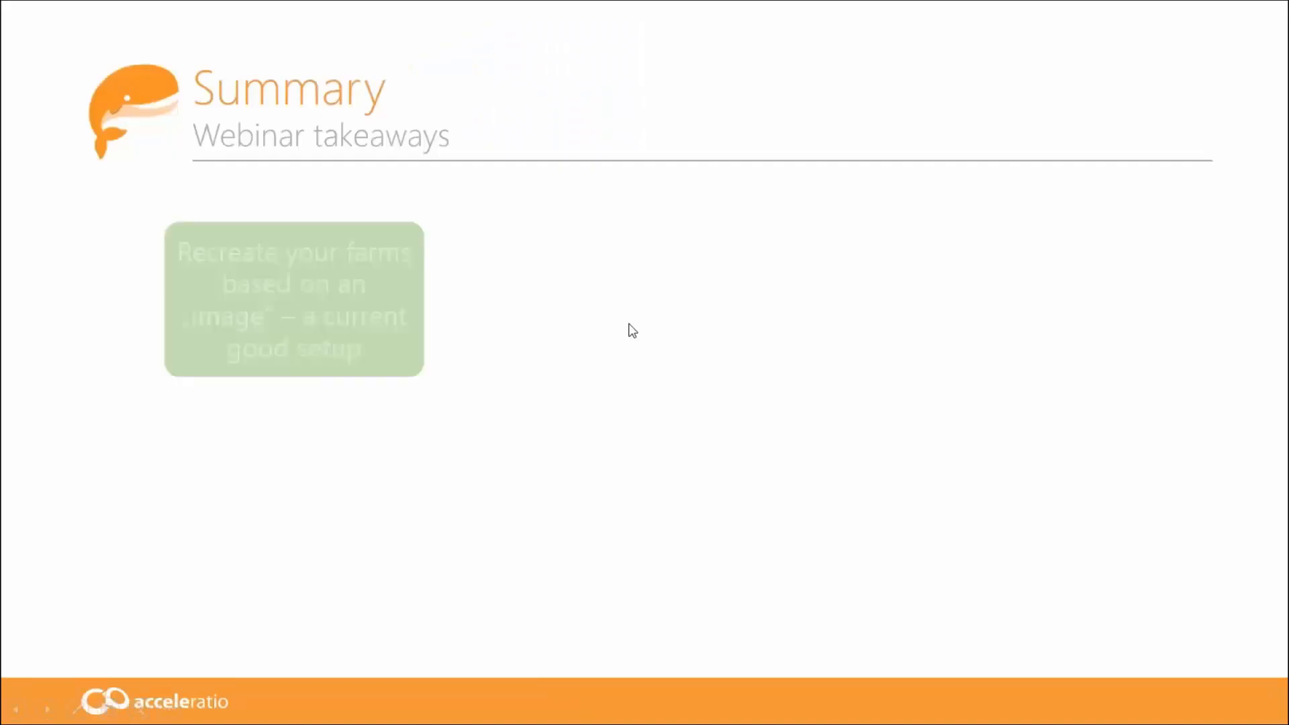